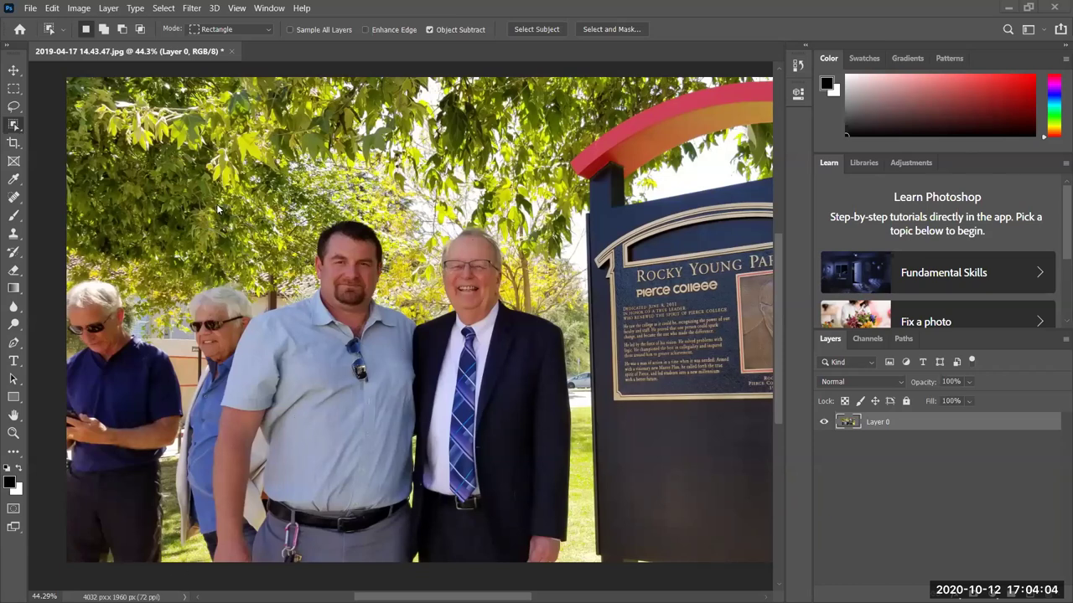
Select the two men in the foreground with the Object Selection tool and add a layer mask that hides everything else
{"action": "left_click_drag", "start_coordinate": [220, 208], "coordinate": [567, 560]}
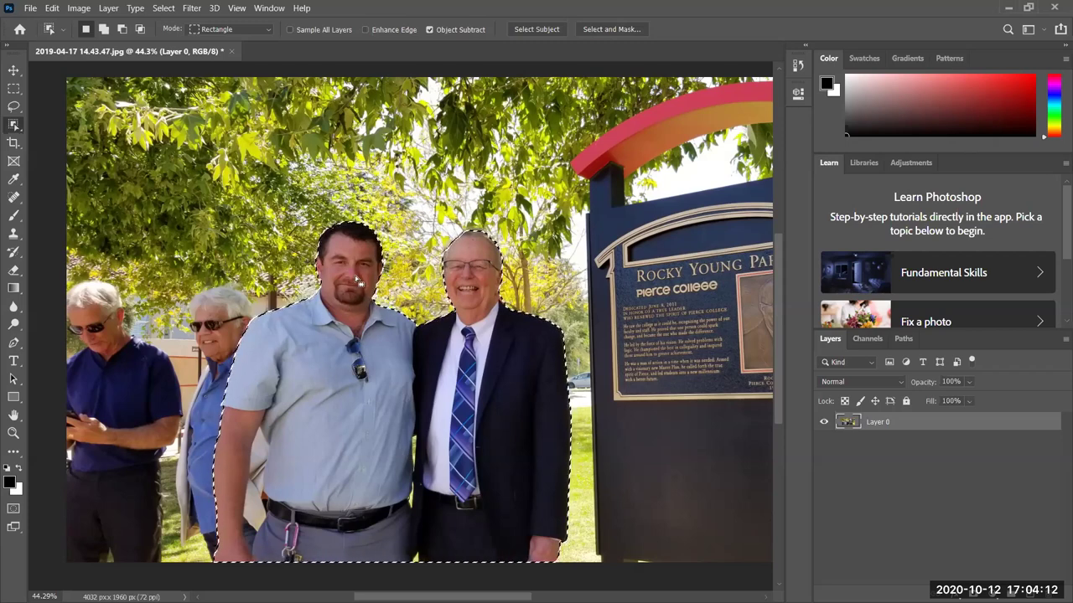
{"action": "scroll", "coordinate": [349, 318], "scroll_direction": "up", "scroll_amount": 1}
{"action": "scroll", "coordinate": [350, 318], "scroll_direction": "up", "scroll_amount": 3}
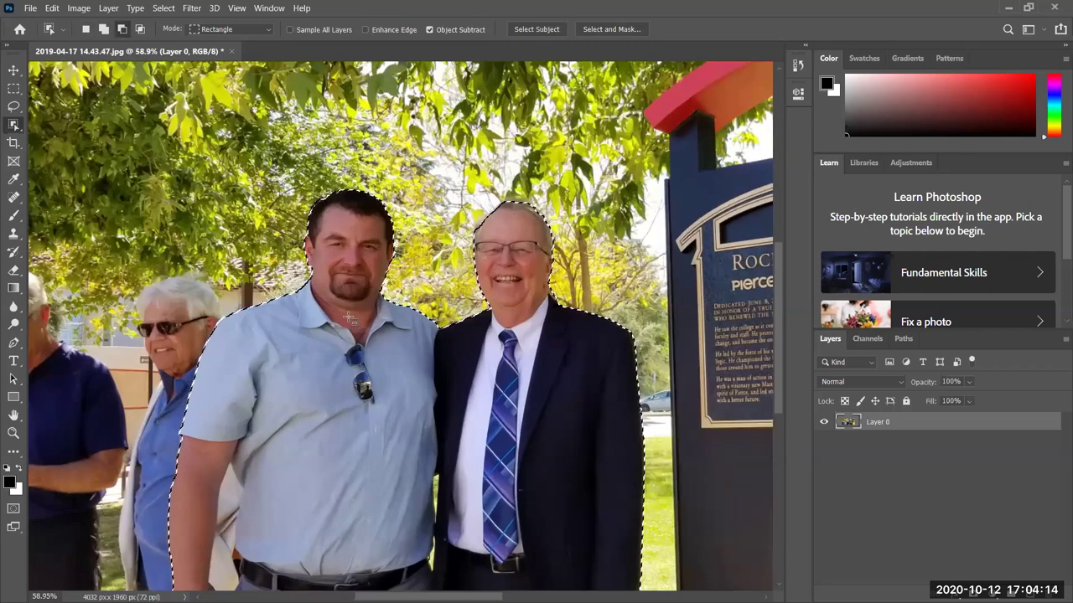
{"action": "scroll", "coordinate": [349, 318], "scroll_direction": "down", "scroll_amount": 4}
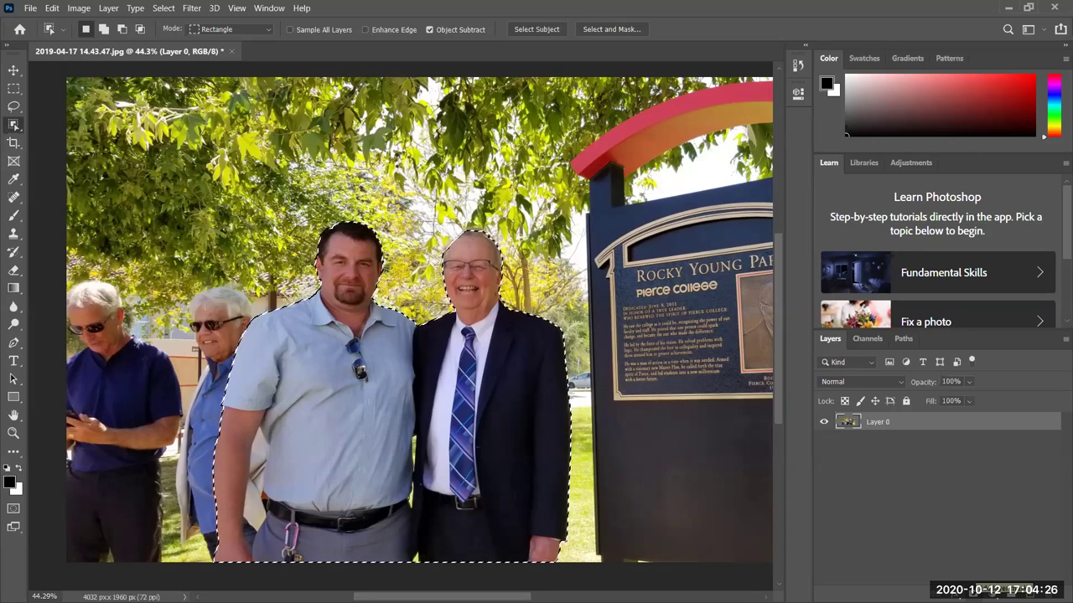
{"action": "left_click", "coordinate": [986, 589]}
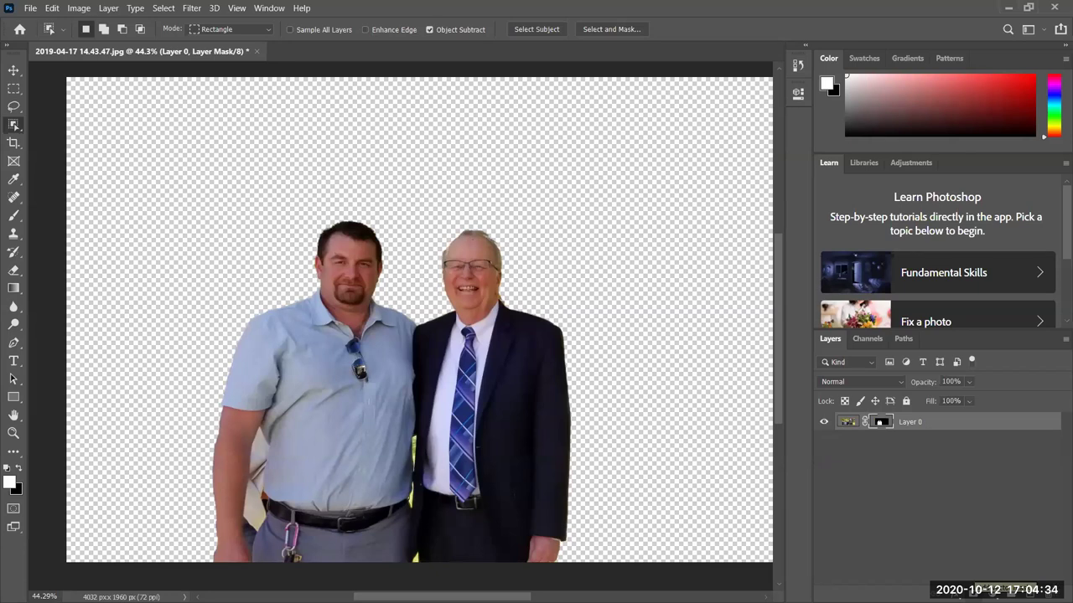
Disable the layer mask on Layer 0 to reveal the full photo, and enable it again
{"action": "right_click", "coordinate": [883, 424]}
{"action": "left_click", "coordinate": [905, 431]}
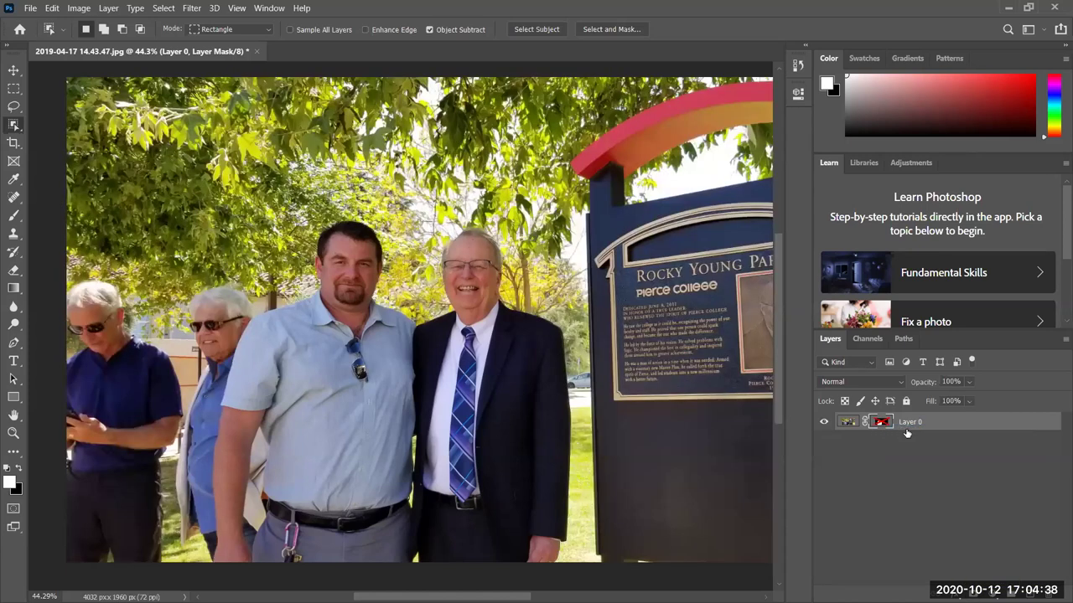
{"action": "right_click", "coordinate": [885, 423]}
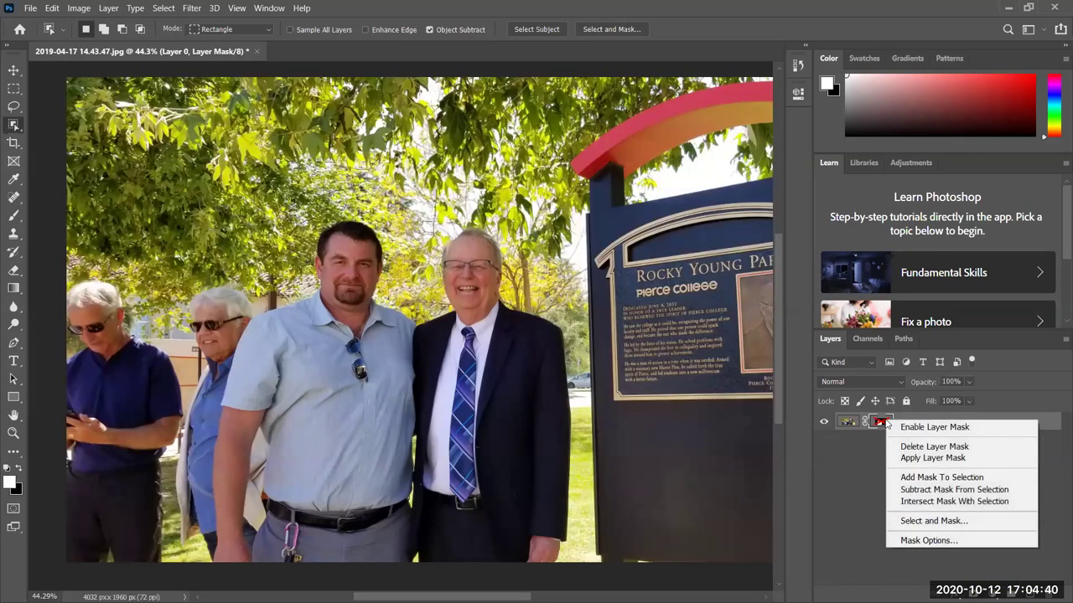
{"action": "left_click", "coordinate": [915, 429]}
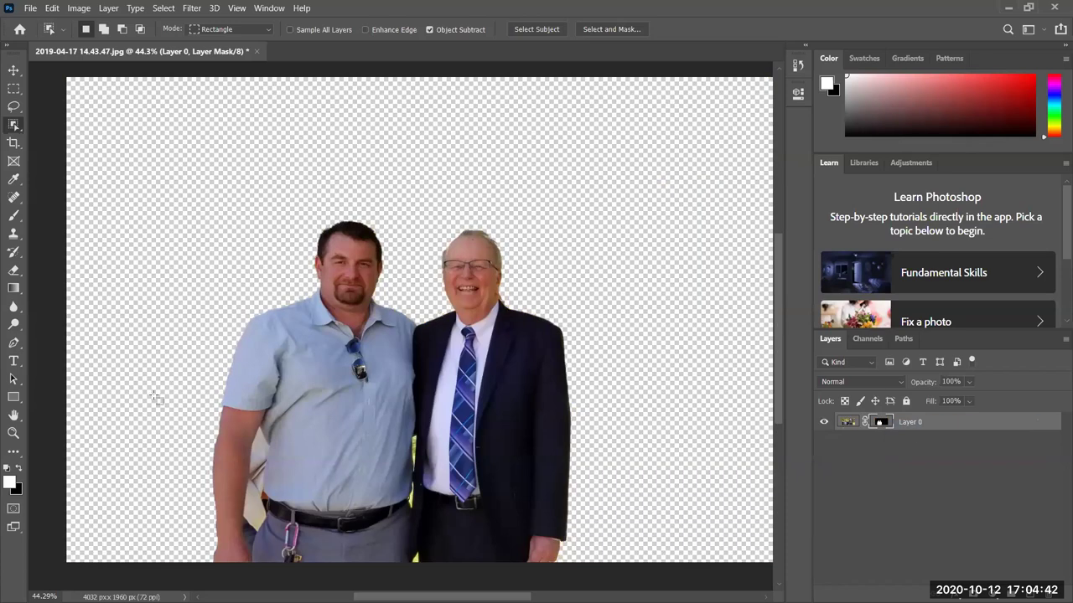
Try to select and delete the leftover green background in the gap between the two men
{"action": "scroll", "coordinate": [290, 454], "scroll_direction": "up", "scroll_amount": 2}
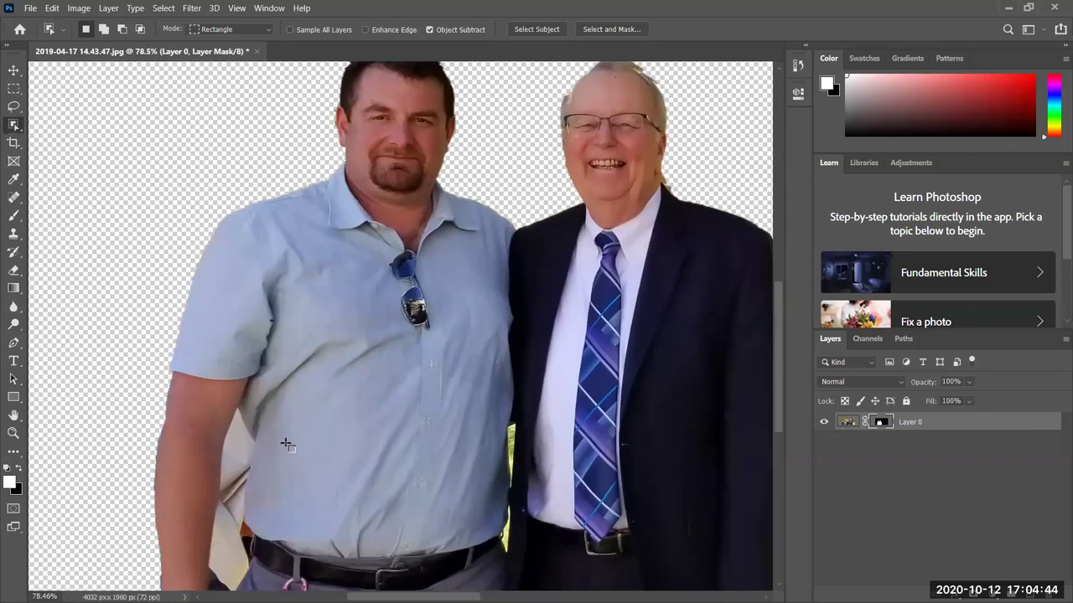
{"action": "scroll", "coordinate": [335, 432], "scroll_direction": "up", "scroll_amount": 1}
{"action": "scroll", "coordinate": [385, 429], "scroll_direction": "down", "scroll_amount": 2}
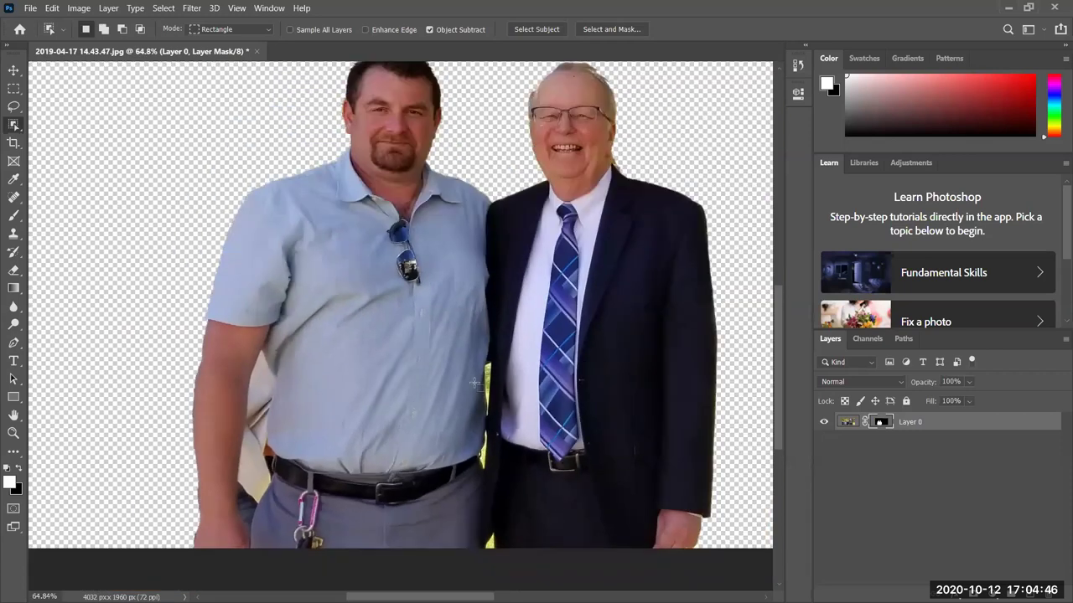
{"action": "scroll", "coordinate": [426, 428], "scroll_direction": "up", "scroll_amount": 1}
{"action": "scroll", "coordinate": [426, 428], "scroll_direction": "up", "scroll_amount": 1}
{"action": "left_click_drag", "start_coordinate": [486, 335], "coordinate": [528, 496]}
{"action": "key", "text": "Delete"}
{"action": "key", "text": "ctrl+d"}
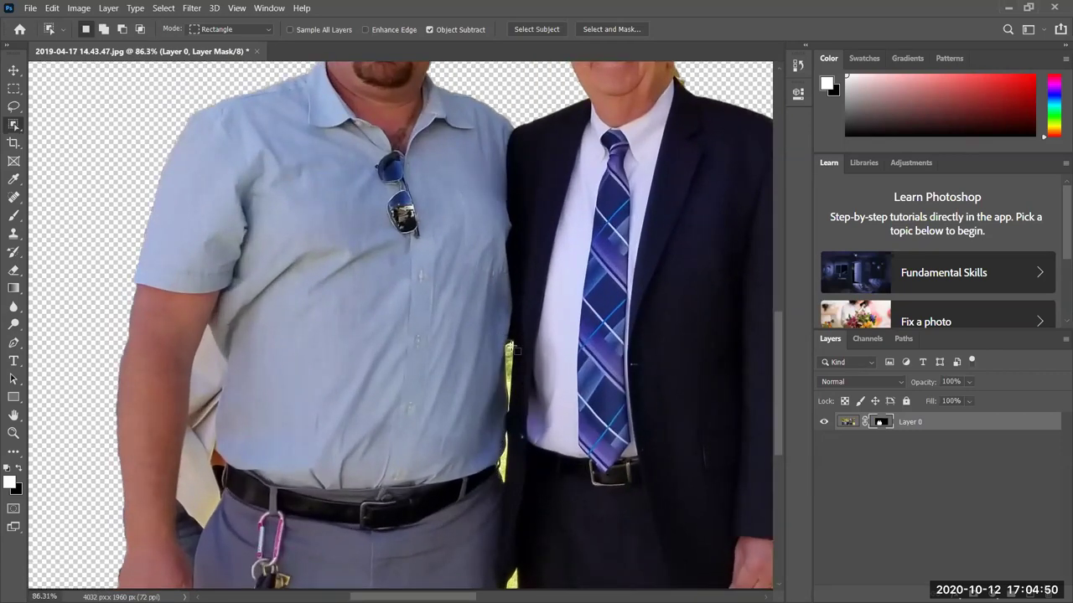
Select the leftover background between the arm and torso of the man in the light blue shirt, paint it black on the mask, and deselect
{"action": "left_click_drag", "start_coordinate": [219, 565], "coordinate": [237, 570]}
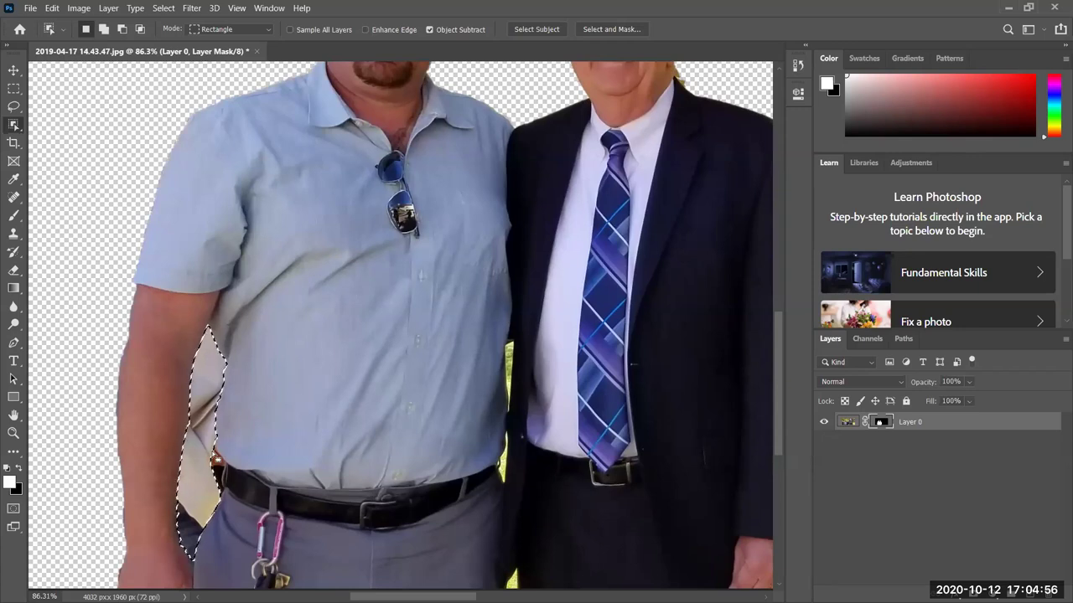
{"action": "left_click", "coordinate": [123, 31]}
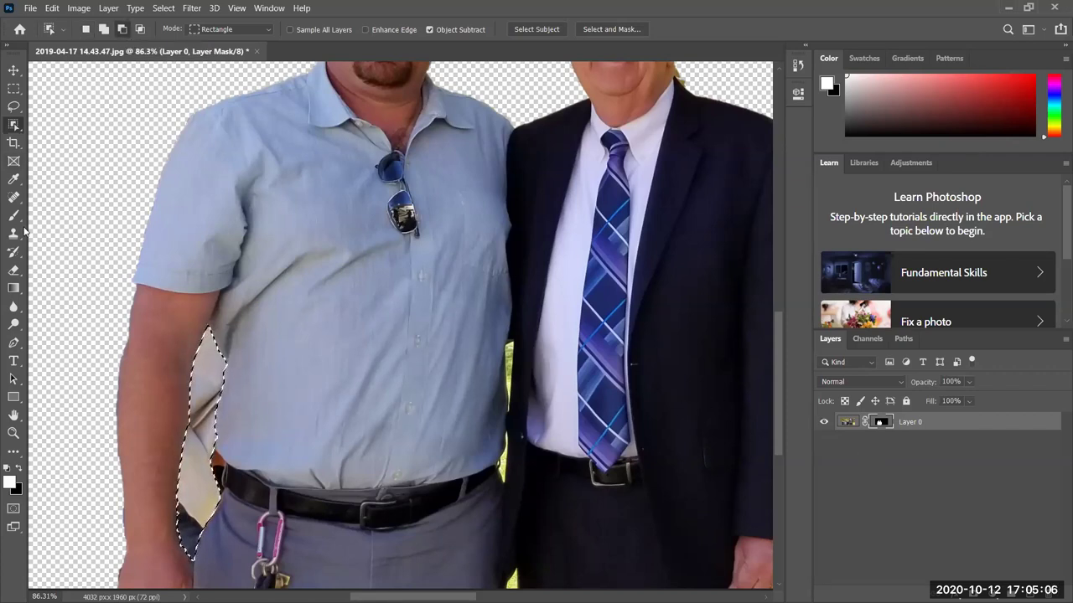
{"action": "left_click_drag", "start_coordinate": [14, 215], "coordinate": [67, 221]}
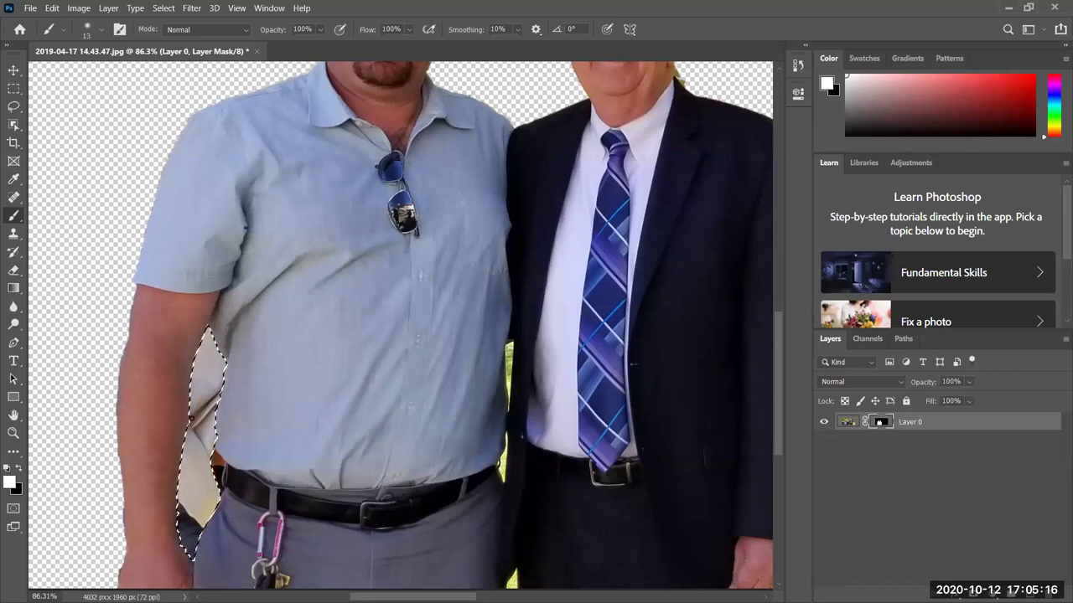
{"action": "left_click", "coordinate": [19, 469]}
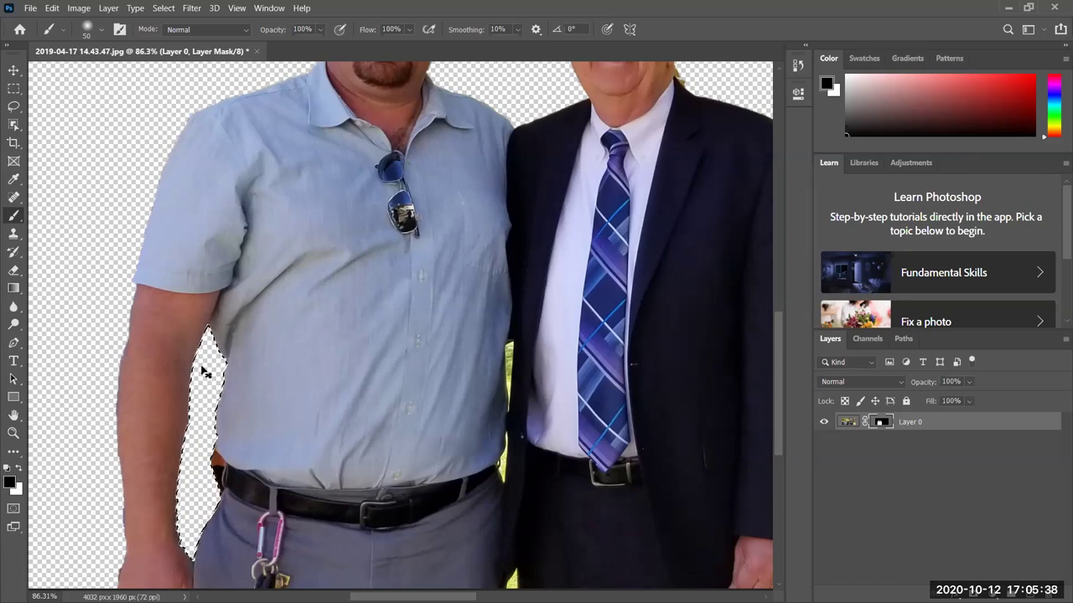
{"action": "key", "text": "ctrl+d"}
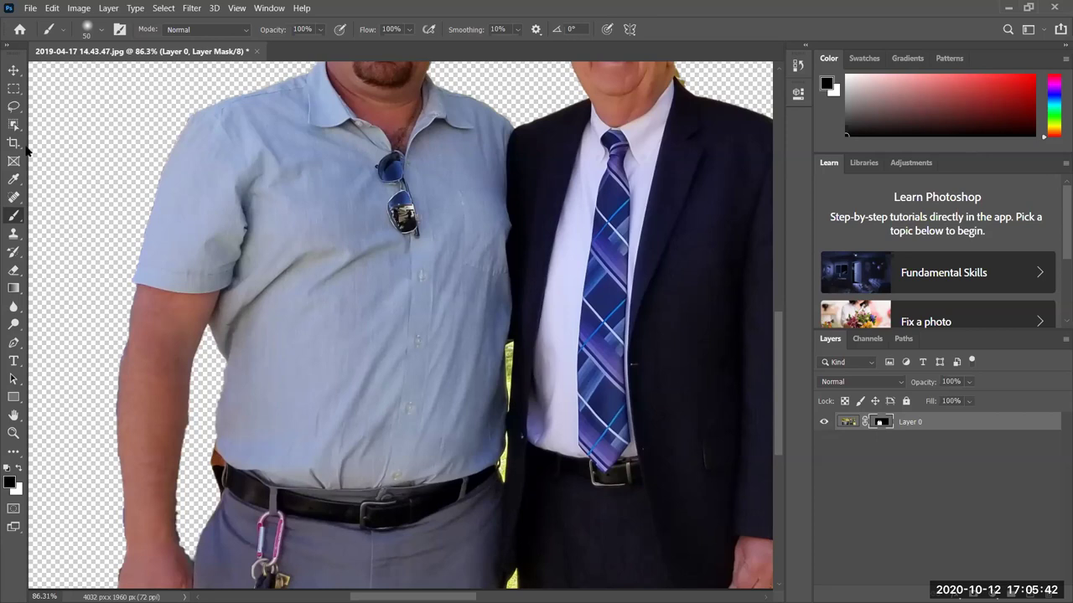
Select the upper green gap between the two men with the Object Selection tool
{"action": "scroll", "coordinate": [481, 345], "scroll_direction": "up", "scroll_amount": 5}
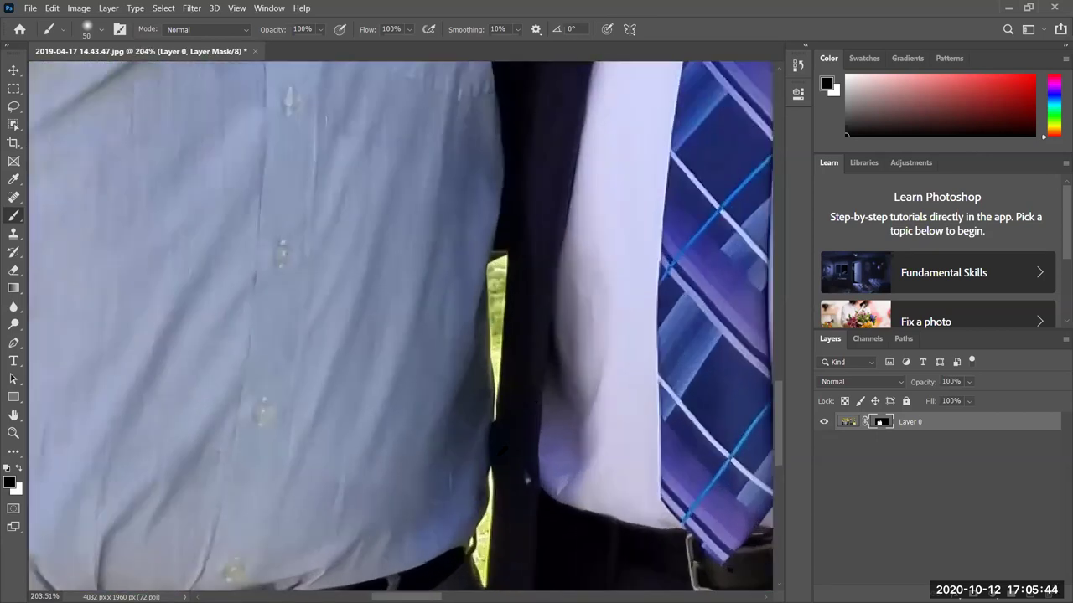
{"action": "scroll", "coordinate": [519, 415], "scroll_direction": "down", "scroll_amount": 2}
{"action": "scroll", "coordinate": [536, 403], "scroll_direction": "up", "scroll_amount": 3}
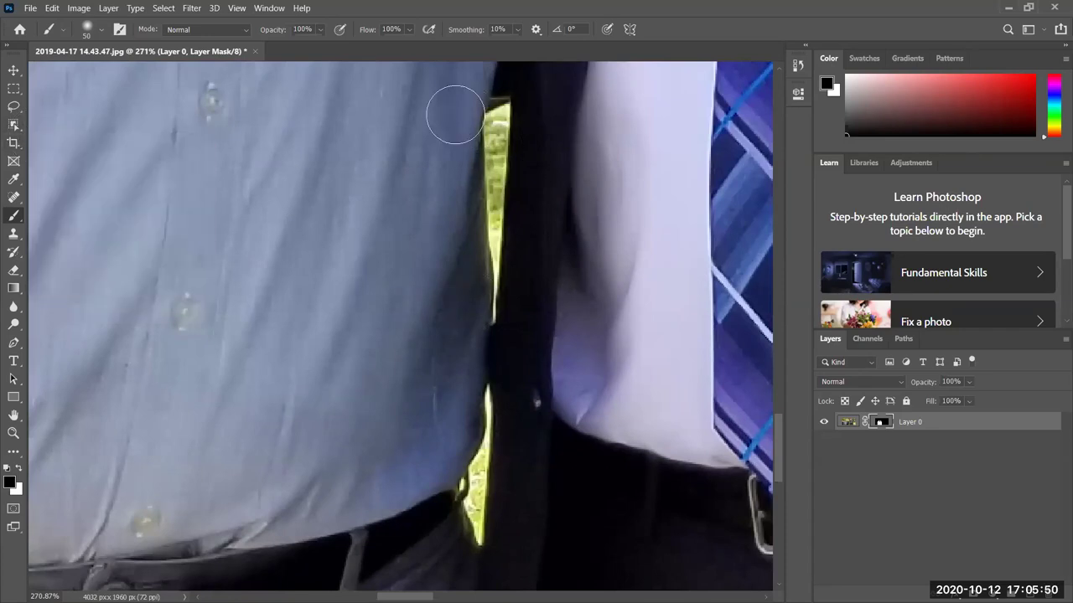
{"action": "left_click", "coordinate": [12, 126]}
{"action": "left_click_drag", "start_coordinate": [475, 88], "coordinate": [504, 317]}
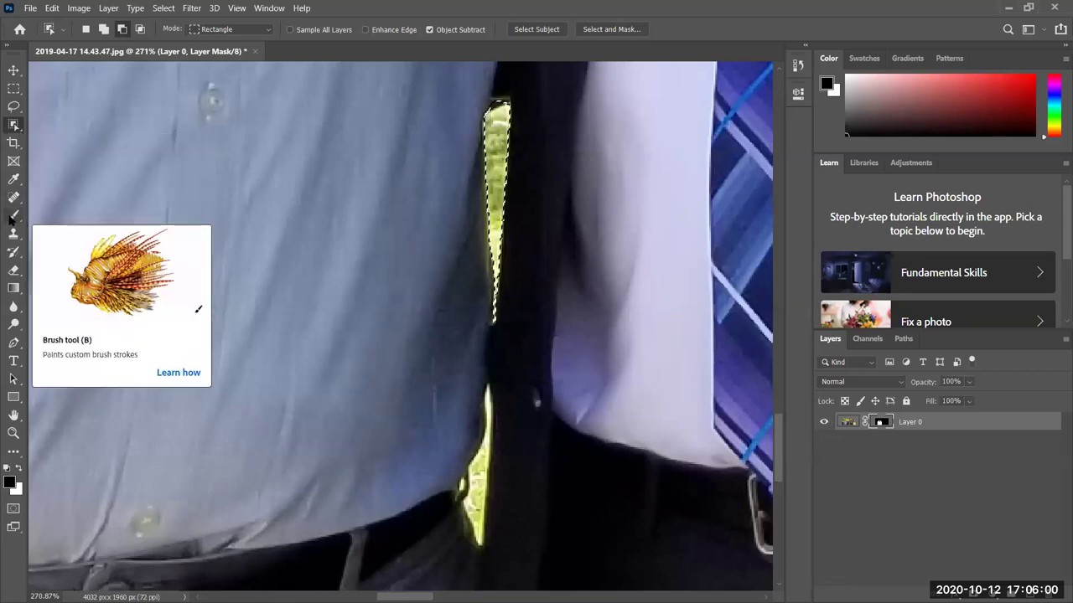
Trim the upper gap's selection with the Quick Selection tool and paint the gap out of the mask with a black brush
{"action": "left_click", "coordinate": [17, 146]}
{"action": "right_click", "coordinate": [19, 148]}
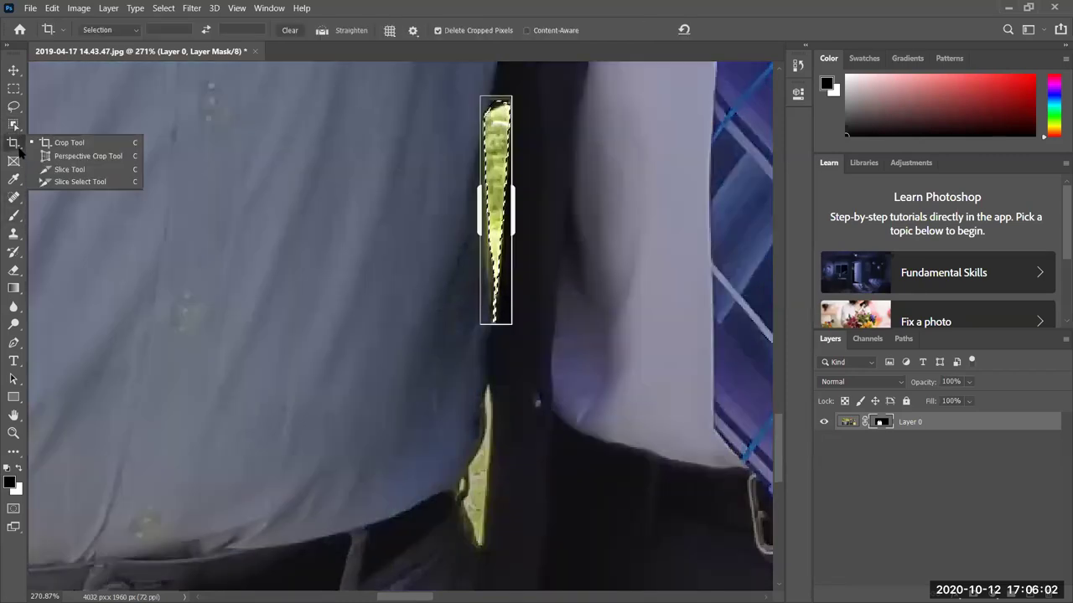
{"action": "left_click", "coordinate": [20, 130]}
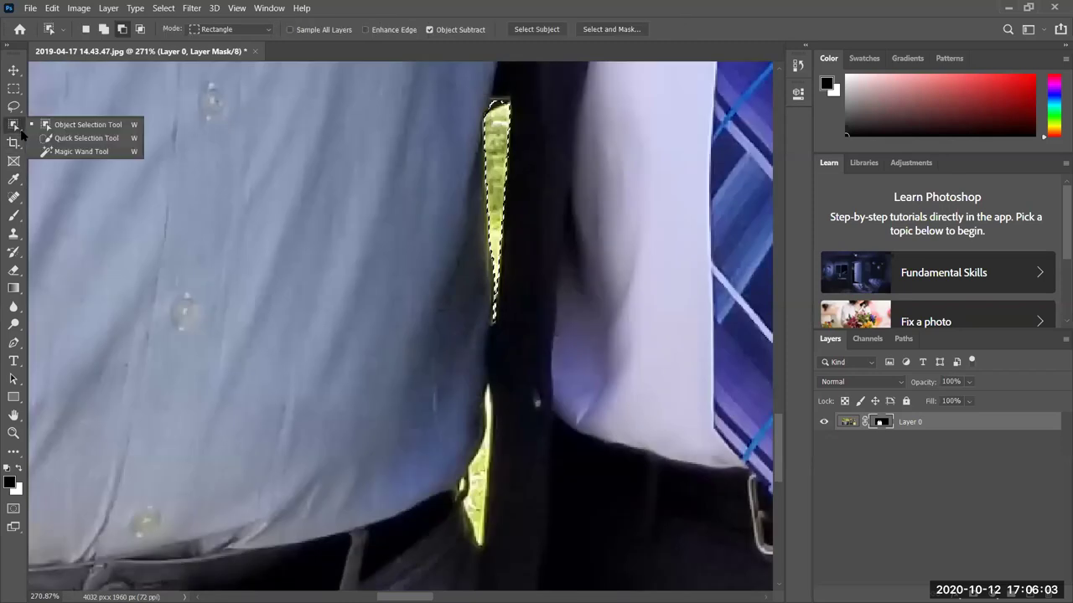
{"action": "left_click", "coordinate": [84, 138]}
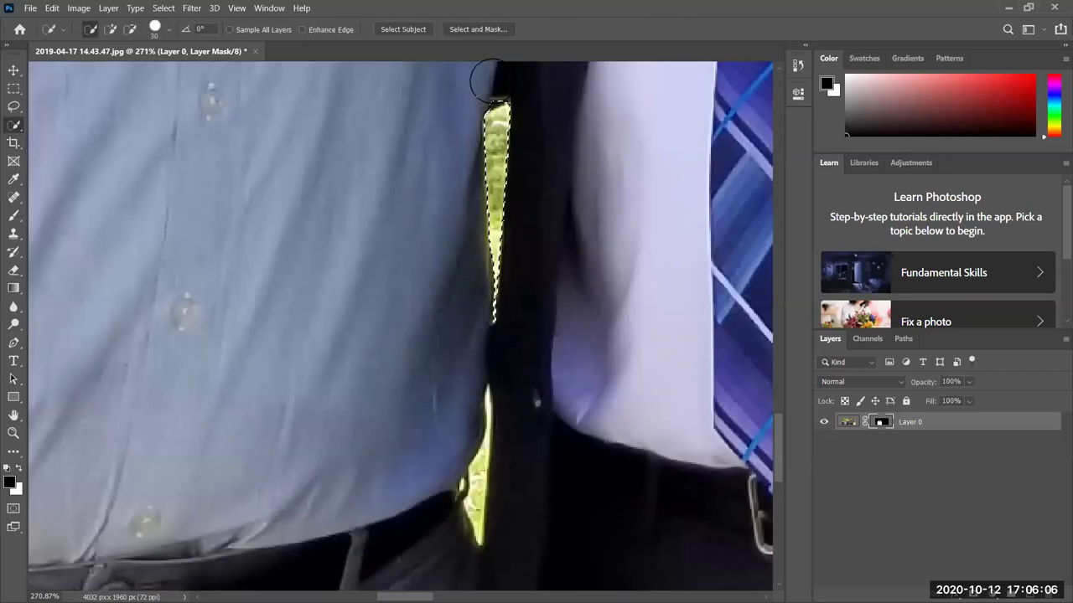
{"action": "key", "text": "alt"}
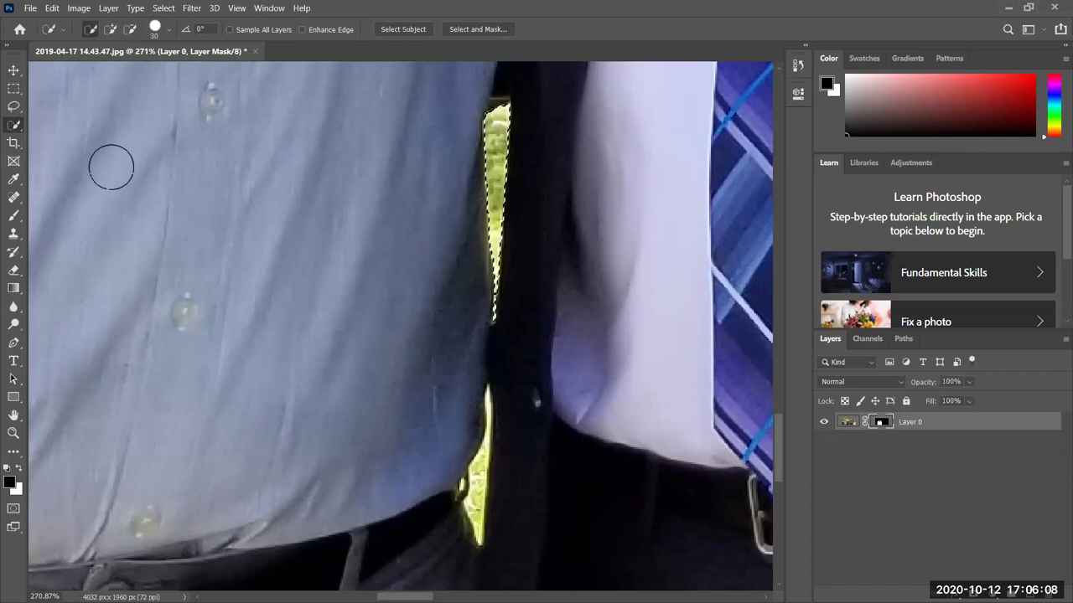
{"action": "left_click", "coordinate": [14, 218]}
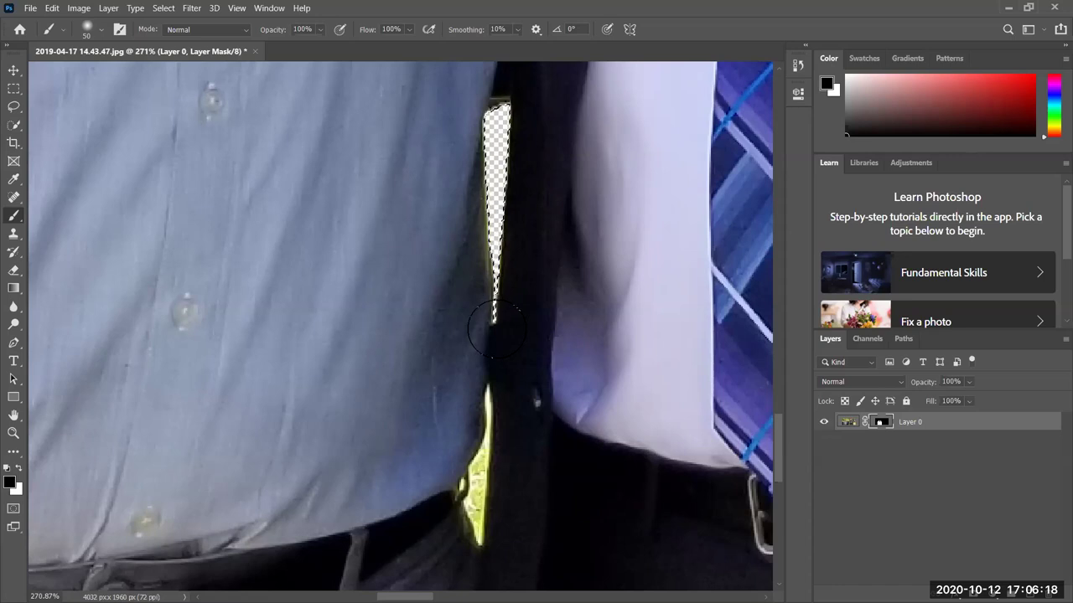
Set the brush to 9 px with 100% hardness for masking the lower green gap beside the belt
{"action": "scroll", "coordinate": [494, 323], "scroll_direction": "down", "scroll_amount": 5}
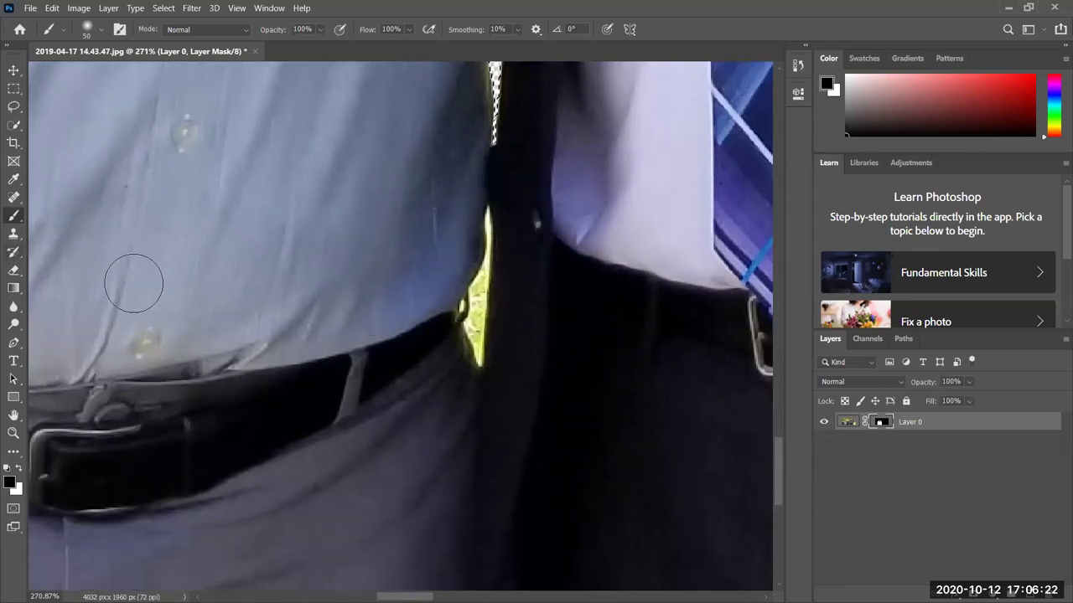
{"action": "scroll", "coordinate": [168, 289], "scroll_direction": "up", "scroll_amount": 2}
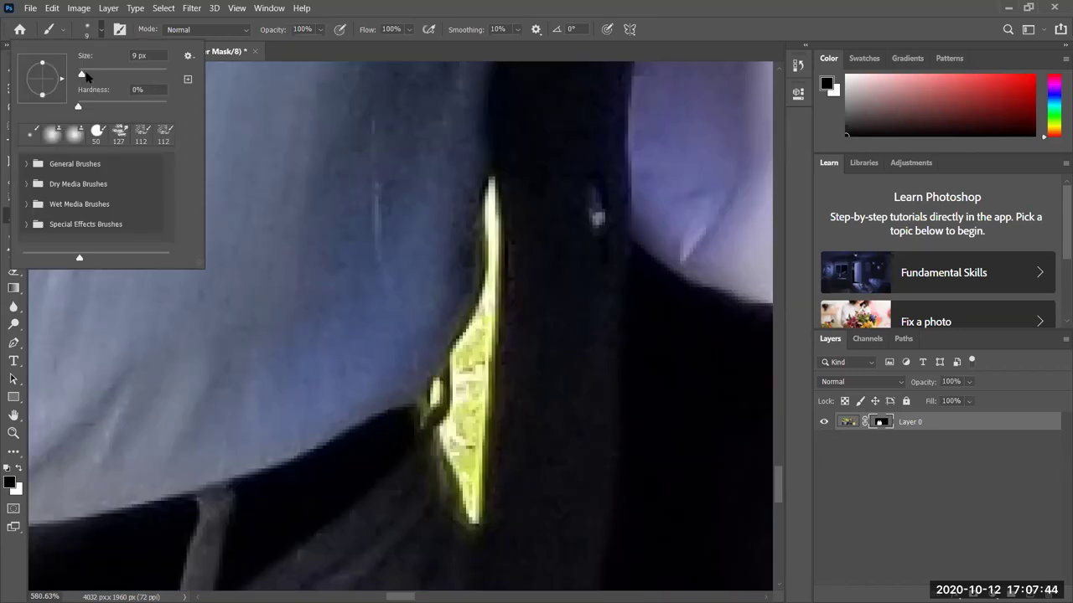
{"action": "left_click_drag", "start_coordinate": [77, 106], "coordinate": [199, 103]}
{"action": "left_click", "coordinate": [188, 55]}
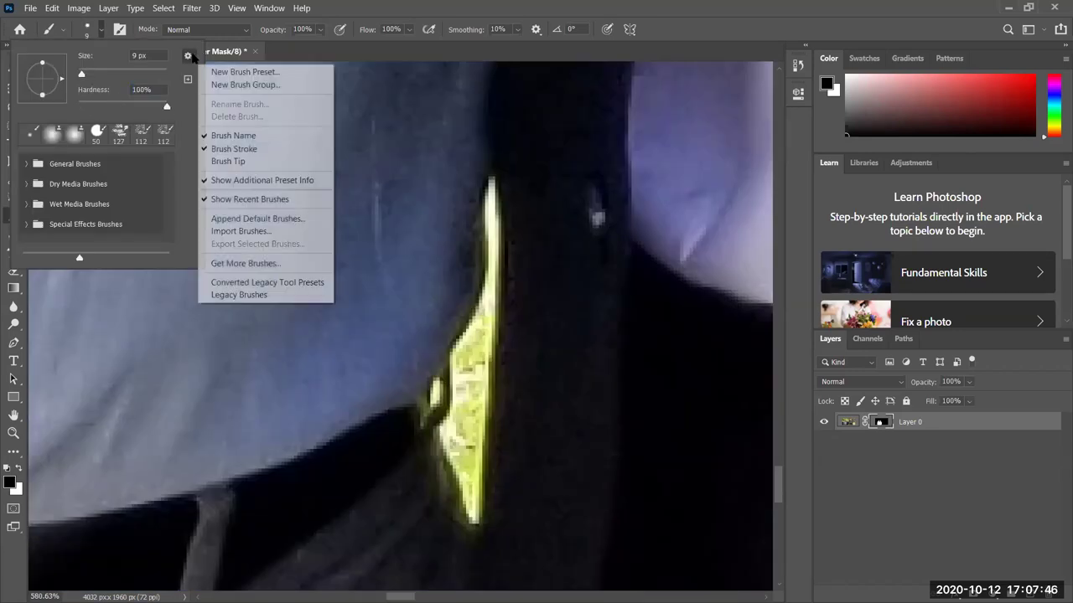
{"action": "left_click", "coordinate": [474, 377]}
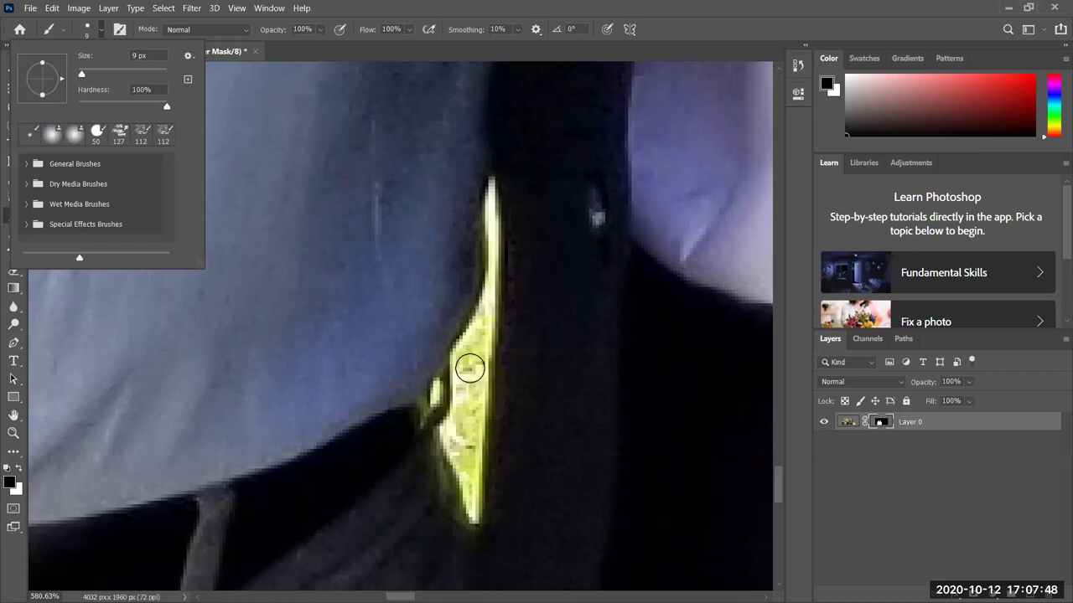
Paint the lower green gap between the two men out of the layer mask, reducing the brush to 3 px for the narrow parts
{"action": "left_click", "coordinate": [472, 363]}
{"action": "mouse_move", "coordinate": [472, 364]}
{"action": "left_mouse_down"}
{"action": "mouse_move", "coordinate": [460, 441]}
{"action": "mouse_move", "coordinate": [450, 395]}
{"action": "mouse_move", "coordinate": [471, 365]}
{"action": "mouse_move", "coordinate": [445, 393]}
{"action": "mouse_move", "coordinate": [494, 334]}
{"action": "mouse_move", "coordinate": [468, 336]}
{"action": "mouse_move", "coordinate": [492, 295]}
{"action": "mouse_move", "coordinate": [488, 357]}
{"action": "mouse_move", "coordinate": [492, 182]}
{"action": "mouse_move", "coordinate": [485, 324]}
{"action": "mouse_move", "coordinate": [494, 309]}
{"action": "mouse_move", "coordinate": [471, 515]}
{"action": "mouse_move", "coordinate": [477, 440]}
{"action": "mouse_move", "coordinate": [471, 511]}
{"action": "mouse_move", "coordinate": [462, 456]}
{"action": "mouse_move", "coordinate": [461, 475]}
{"action": "mouse_move", "coordinate": [433, 404]}
{"action": "mouse_move", "coordinate": [462, 424]}
{"action": "mouse_move", "coordinate": [433, 454]}
{"action": "left_mouse_up"}
{"action": "key", "text": "bracketleft"}
{"action": "key", "text": "bracketleft"}
{"action": "key", "text": "bracketleft"}
{"action": "key", "text": "bracketleft"}
{"action": "key", "text": "bracketleft"}
{"action": "key", "text": "bracketleft"}
{"action": "scroll", "coordinate": [433, 454], "scroll_direction": "down", "scroll_amount": 3}
{"action": "scroll", "coordinate": [433, 453], "scroll_direction": "down", "scroll_amount": 5}
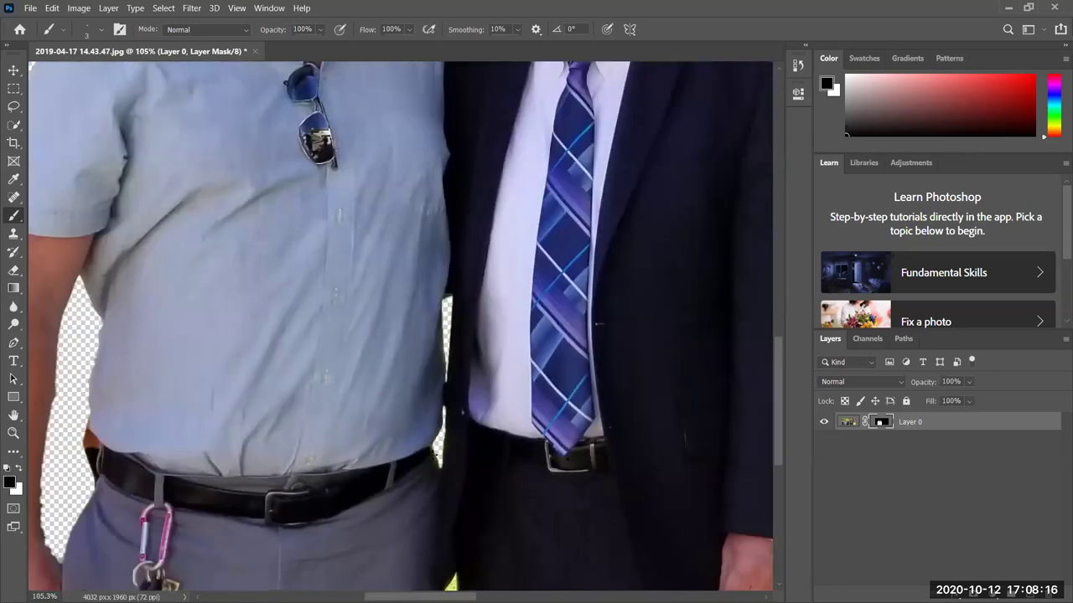
Crop the bottom of the image just above the belts, giving a canvas of 4032 x 1693 px
{"action": "scroll", "coordinate": [433, 453], "scroll_direction": "up", "scroll_amount": 1}
{"action": "scroll", "coordinate": [449, 560], "scroll_direction": "up", "scroll_amount": 1}
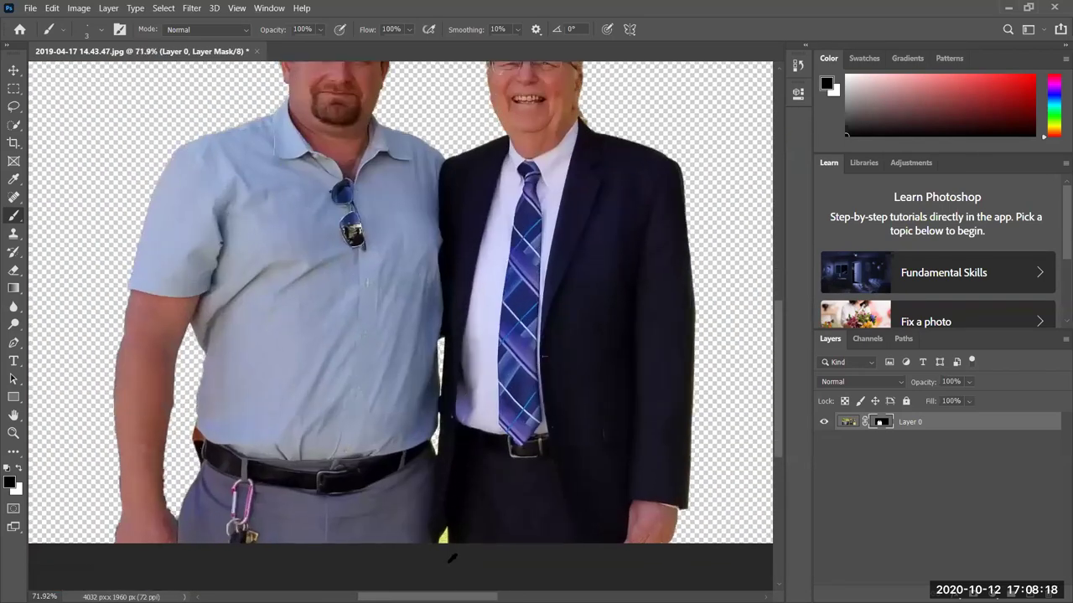
{"action": "scroll", "coordinate": [449, 560], "scroll_direction": "down", "scroll_amount": 4}
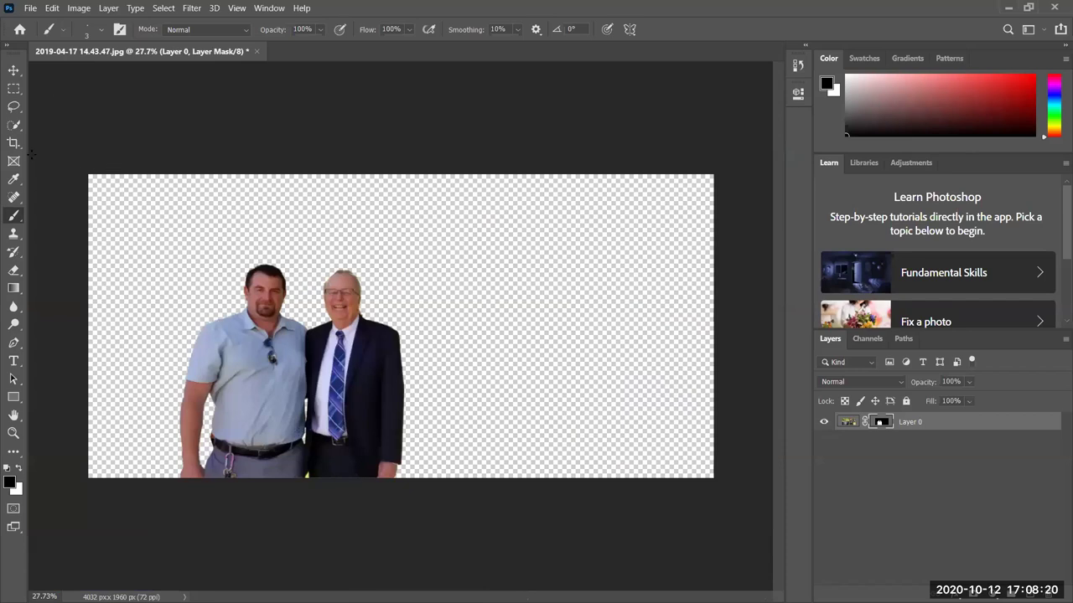
{"action": "left_click", "coordinate": [13, 143]}
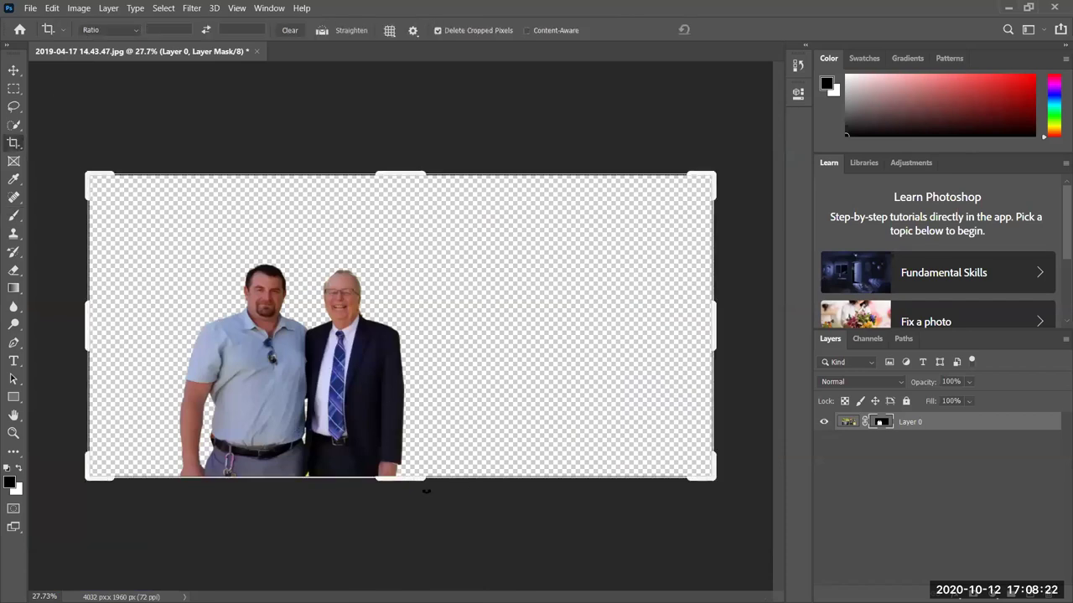
{"action": "left_click_drag", "start_coordinate": [398, 479], "coordinate": [399, 459]}
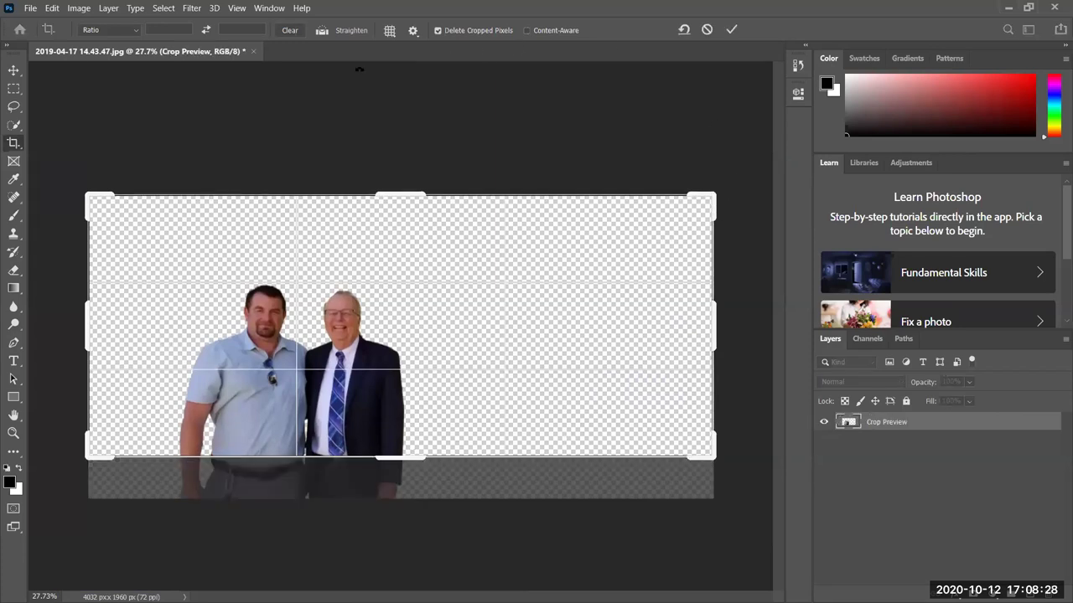
{"action": "left_click", "coordinate": [732, 29]}
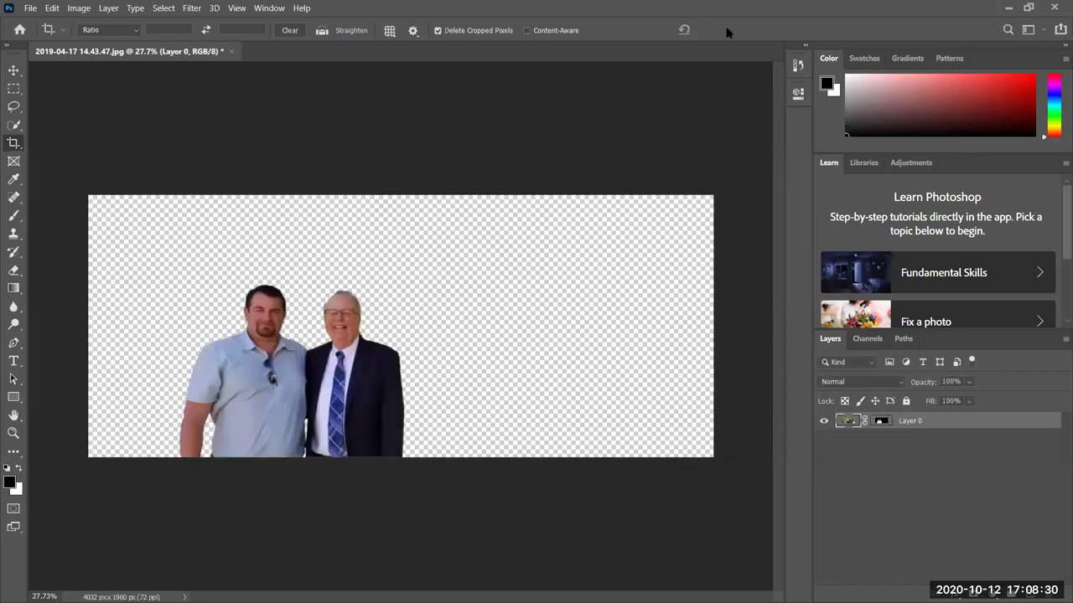
Disable the layer mask on Layer 0 to show the cropped photo with its original background
{"action": "right_click", "coordinate": [880, 421]}
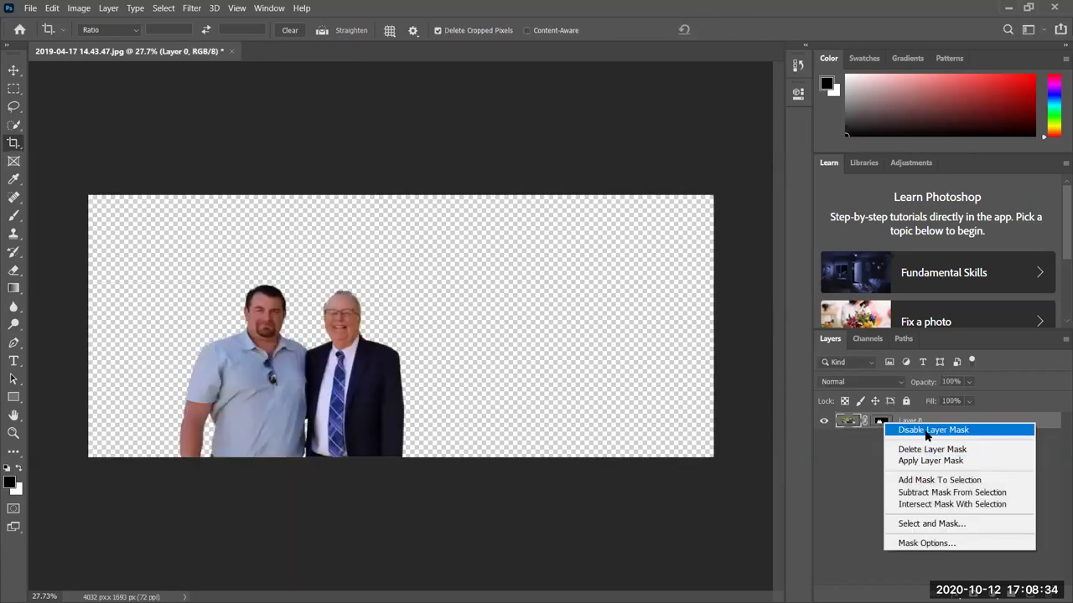
{"action": "left_click", "coordinate": [928, 431]}
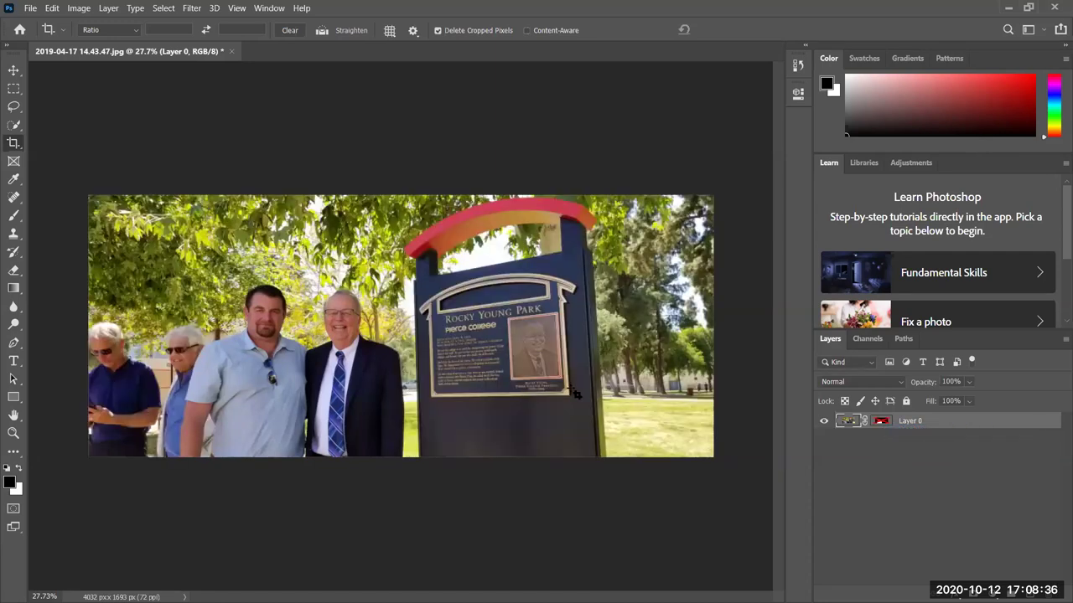
Enable the layer mask on Layer 0 again so only the two men show
{"action": "right_click", "coordinate": [880, 420]}
{"action": "left_click", "coordinate": [911, 430]}
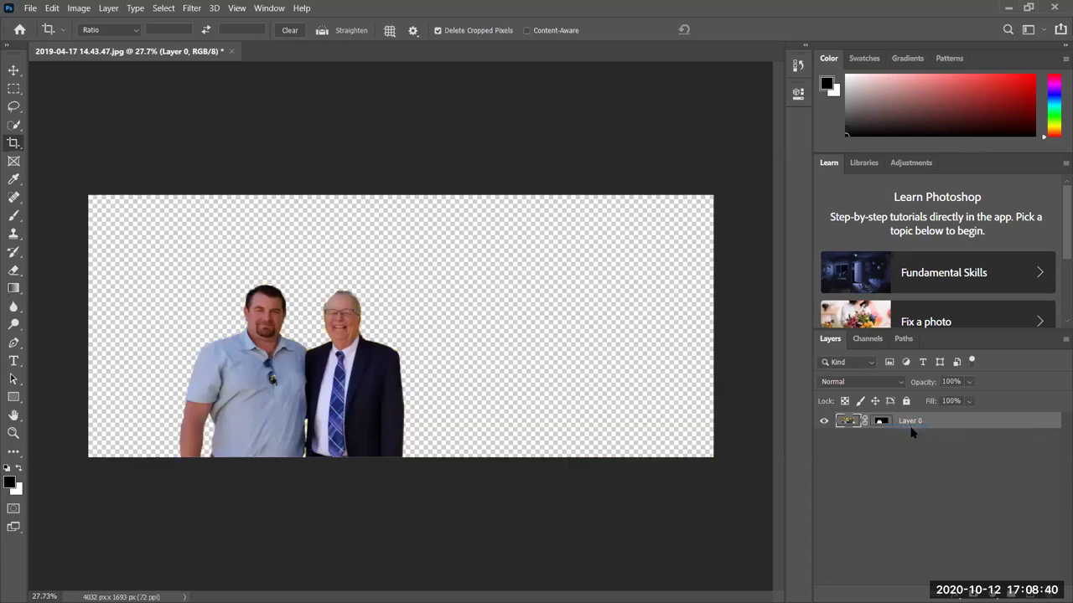
{"action": "scroll", "coordinate": [239, 411], "scroll_direction": "up", "scroll_amount": 2}
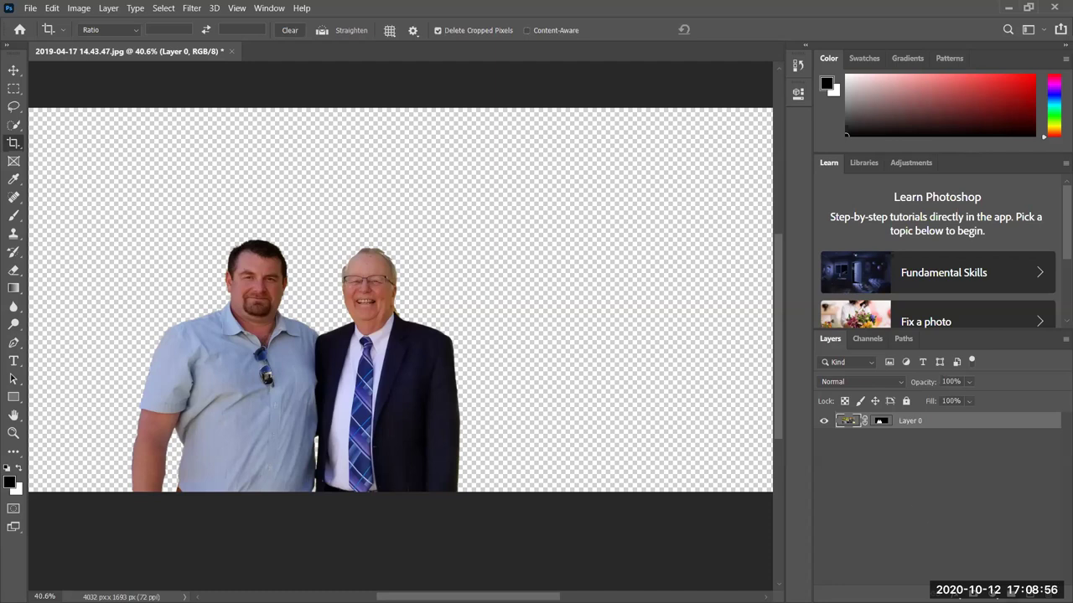
Add a new layer beneath Layer 0 and fill it with the Clouds render filter
{"action": "left_click", "coordinate": [980, 589]}
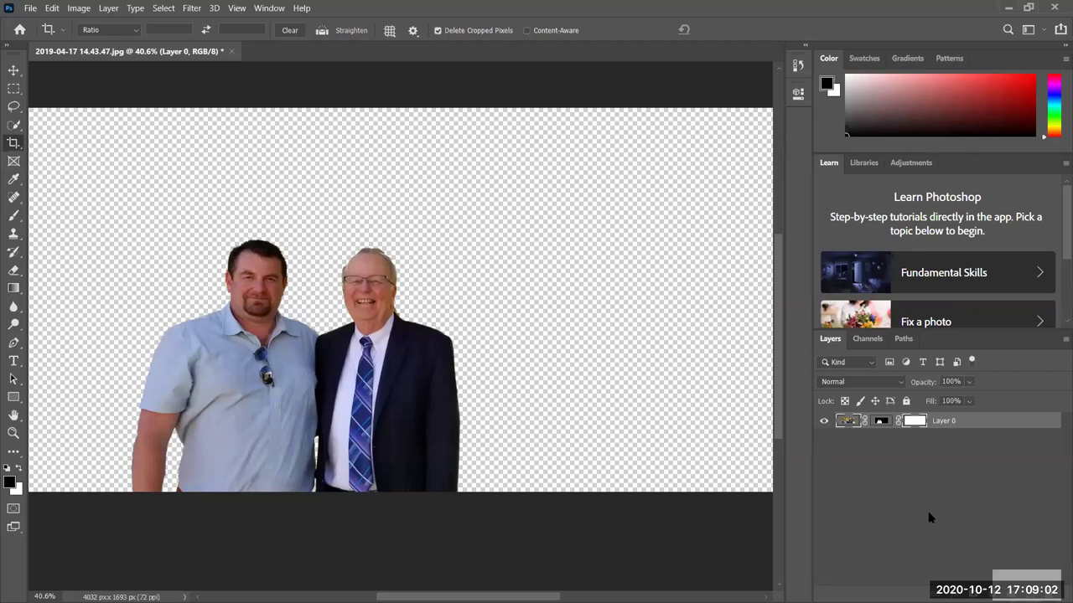
{"action": "key", "text": "ctrl+z"}
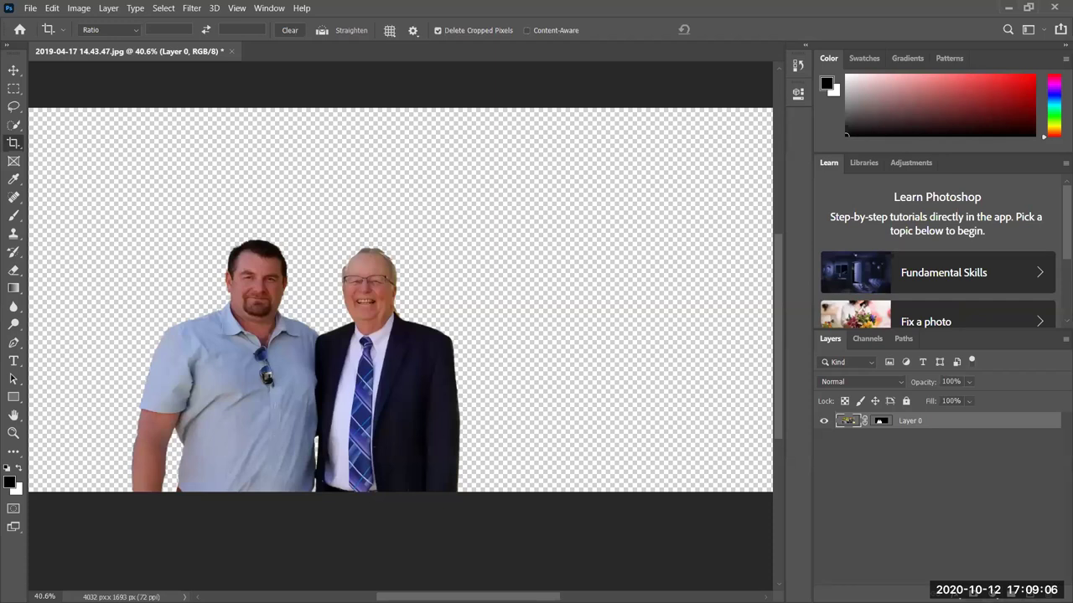
{"action": "key", "text": "ctrl+shift+alt+n"}
{"action": "left_click_drag", "start_coordinate": [874, 421], "coordinate": [897, 455]}
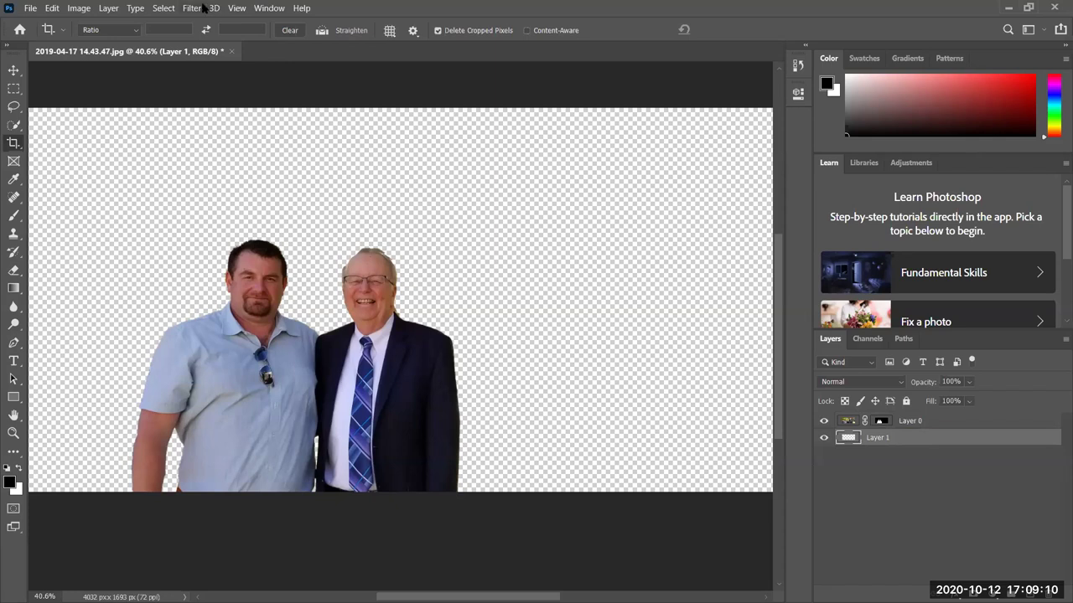
{"action": "left_click", "coordinate": [189, 9]}
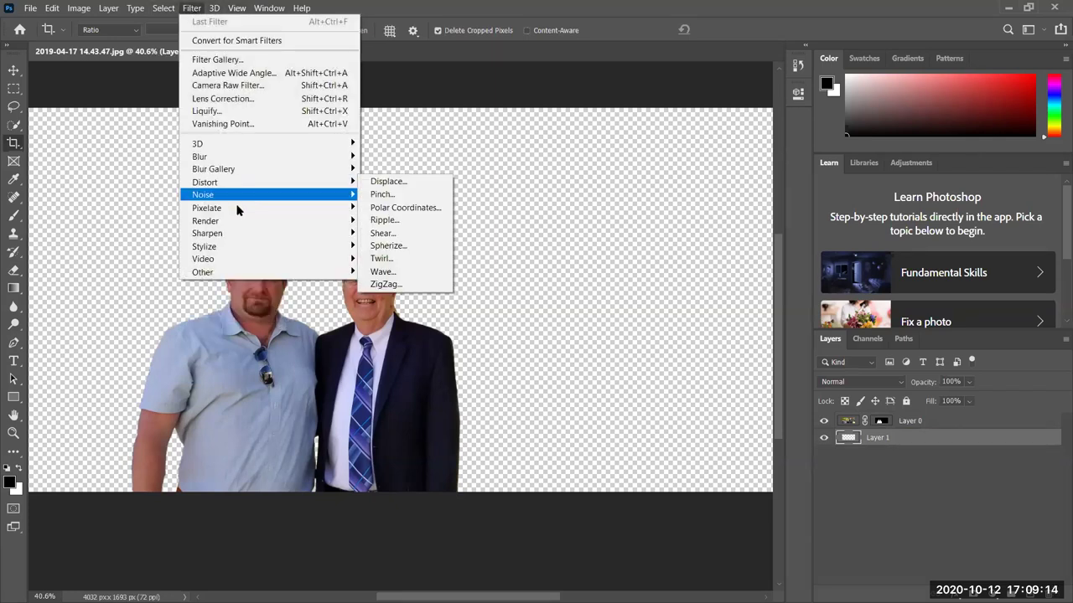
{"action": "mouse_move", "coordinate": [226, 222]}
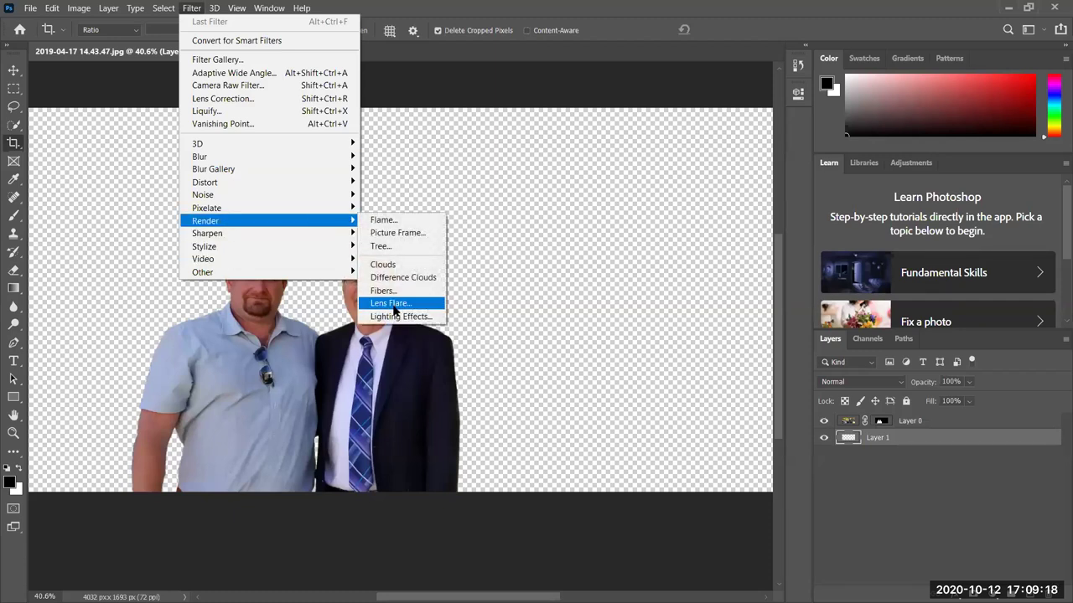
{"action": "left_click", "coordinate": [384, 264]}
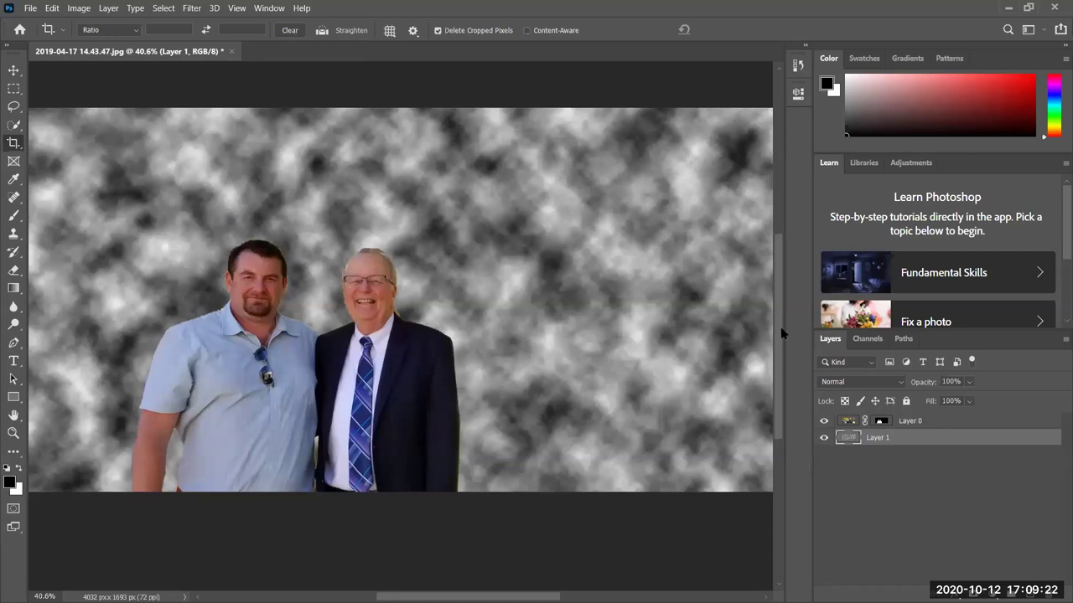
Disable and re-enable Layer 0's mask to compare the original photo with the clouds background
{"action": "right_click", "coordinate": [880, 422]}
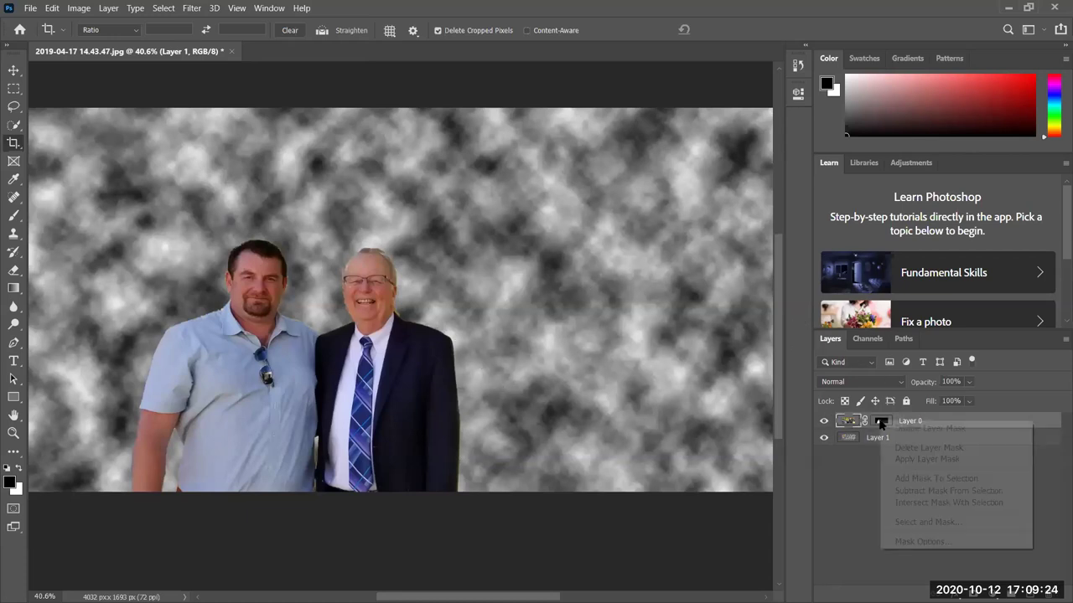
{"action": "left_click", "coordinate": [902, 429]}
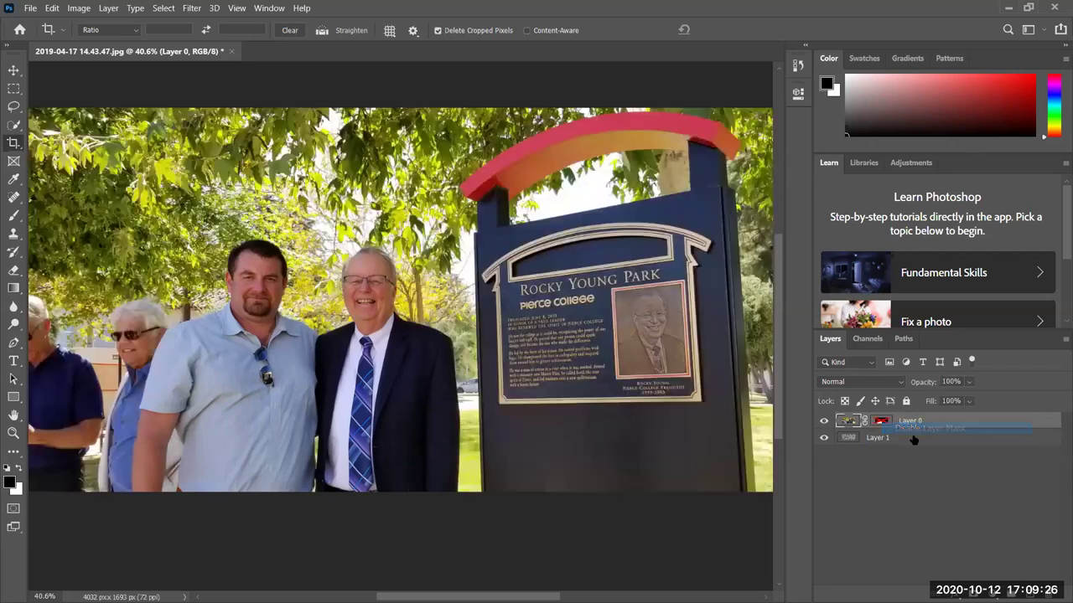
{"action": "right_click", "coordinate": [882, 422]}
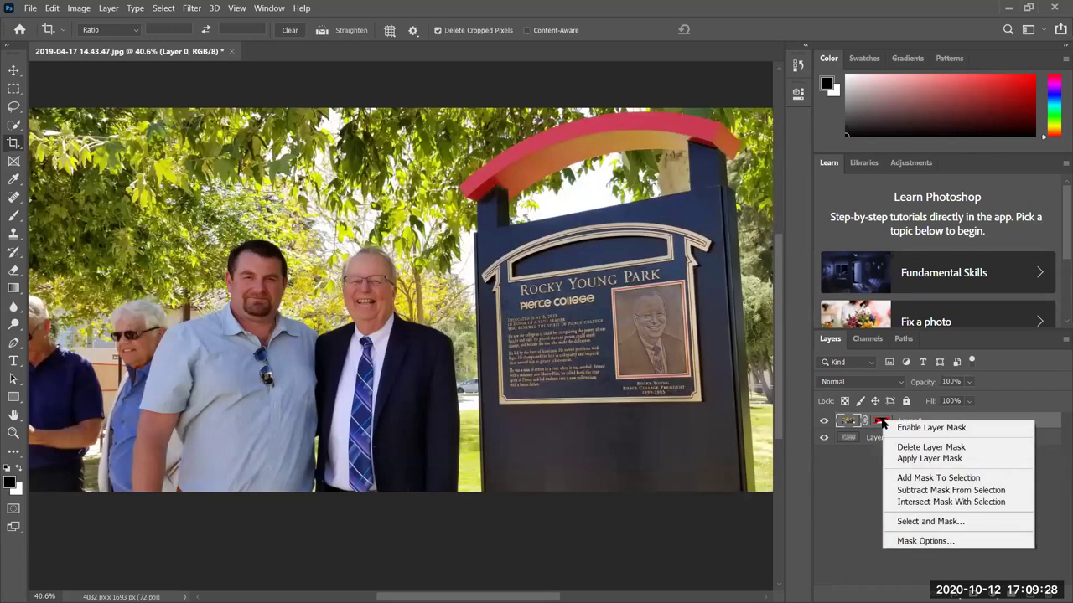
{"action": "left_click", "coordinate": [904, 427]}
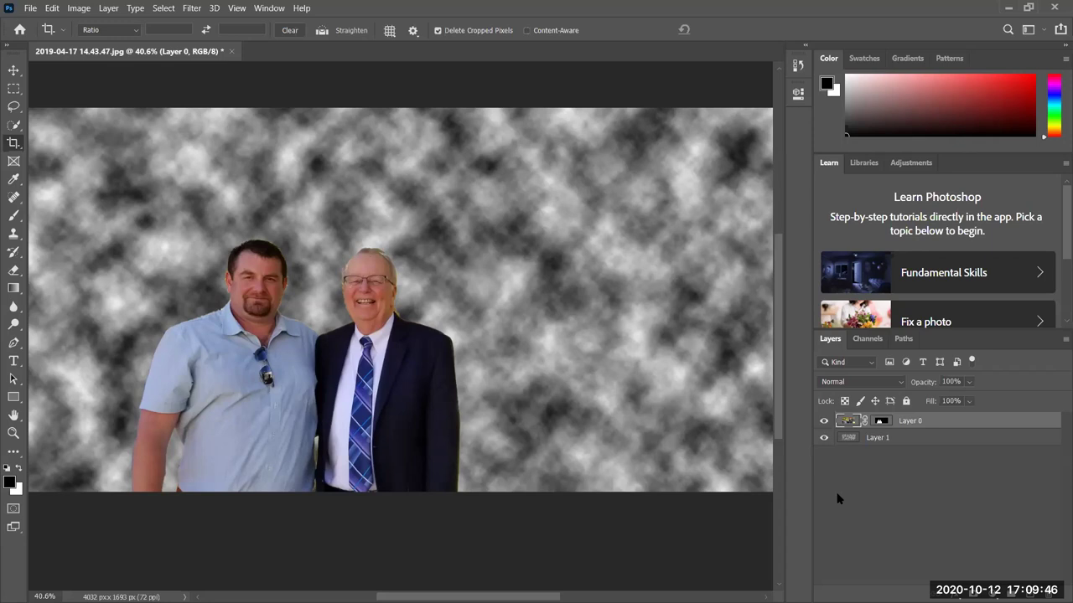
Hide the clouds layer, Layer 1
{"action": "left_click", "coordinate": [823, 437]}
{"action": "right_click", "coordinate": [881, 423]}
{"action": "key", "text": "Escape"}
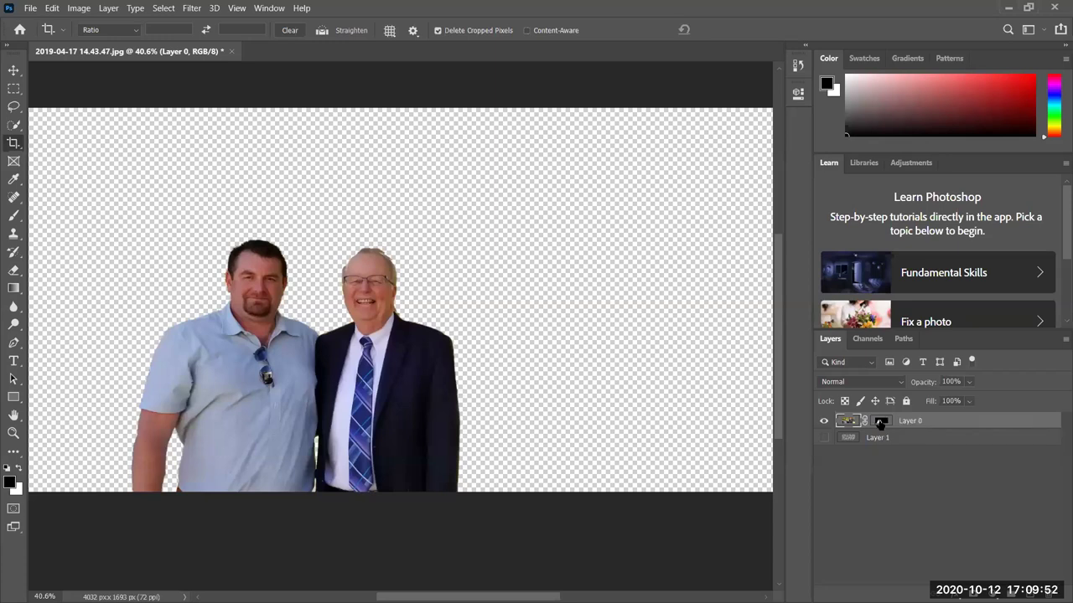
Load Layer 0's mask as a selection around the two men twice, clearing the selection each time
{"action": "left_click", "coordinate": [879, 424]}
{"action": "right_click", "coordinate": [879, 424]}
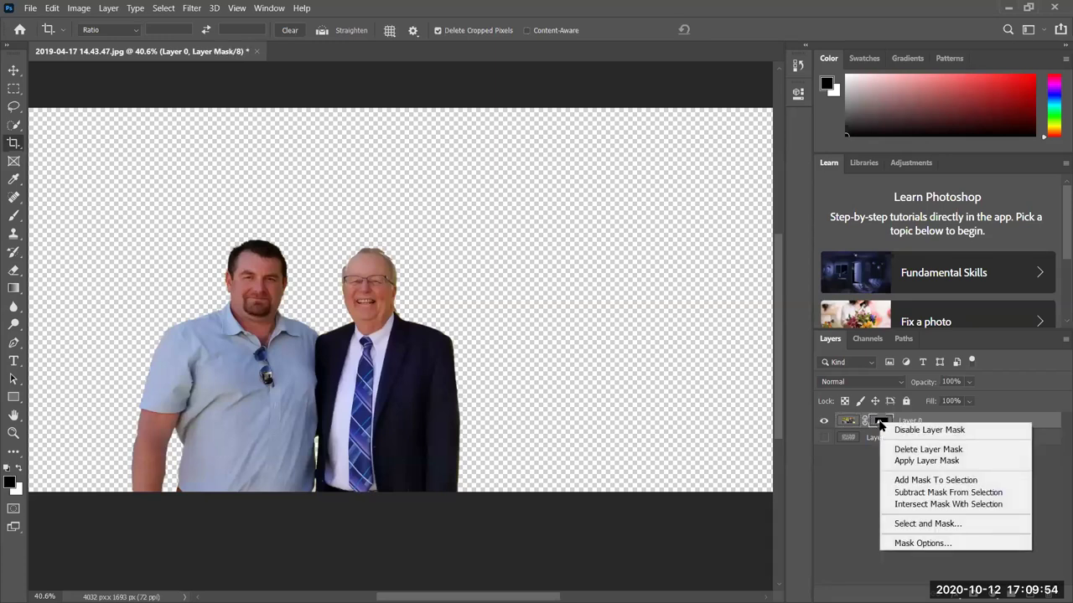
{"action": "left_click", "coordinate": [907, 483]}
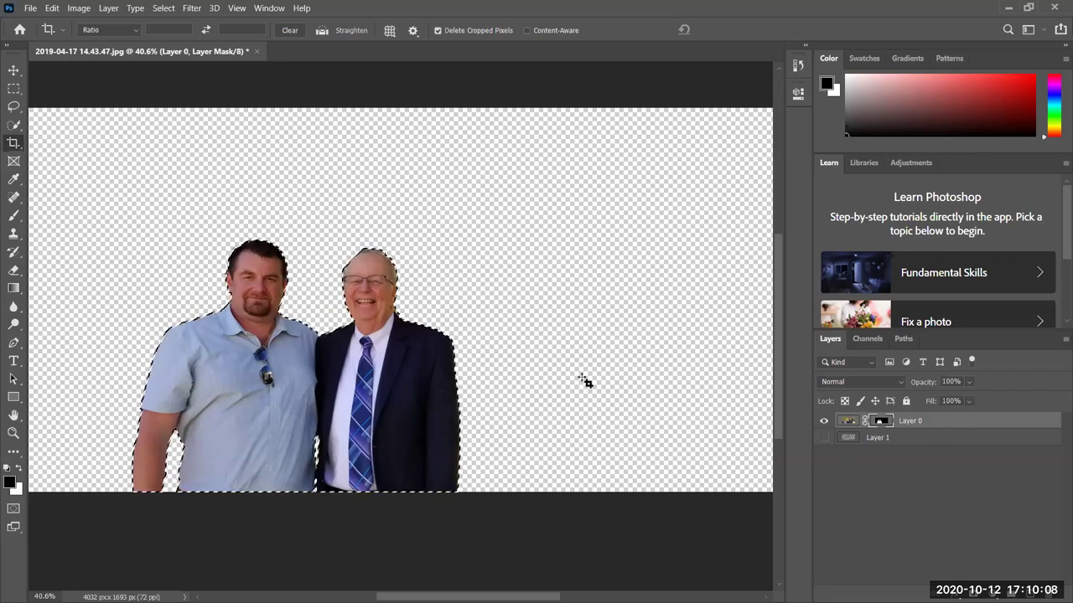
{"action": "key", "text": "ctrl+d"}
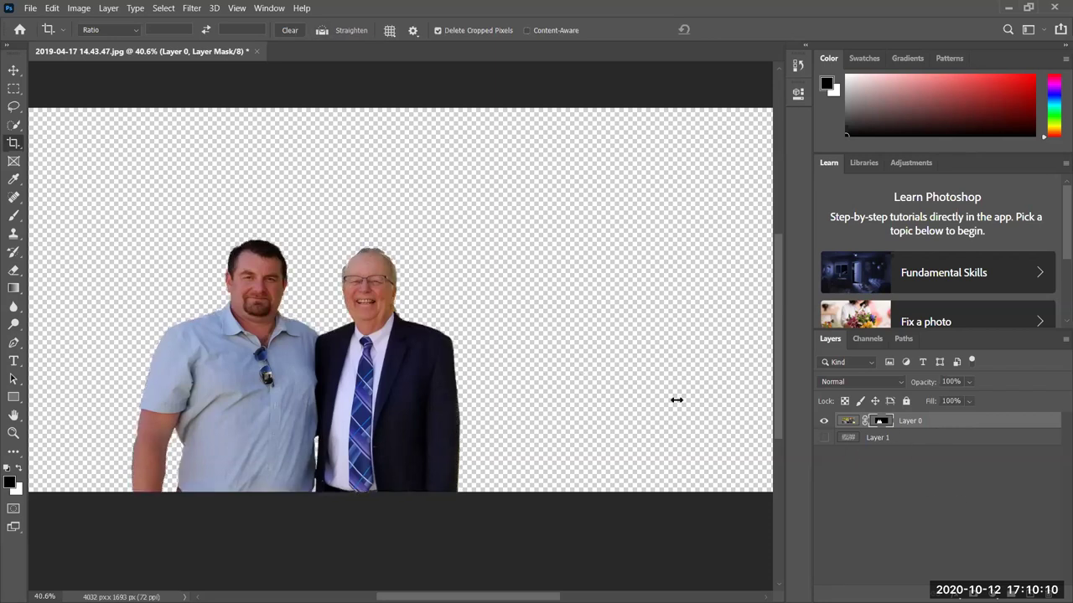
{"action": "right_click", "coordinate": [879, 424]}
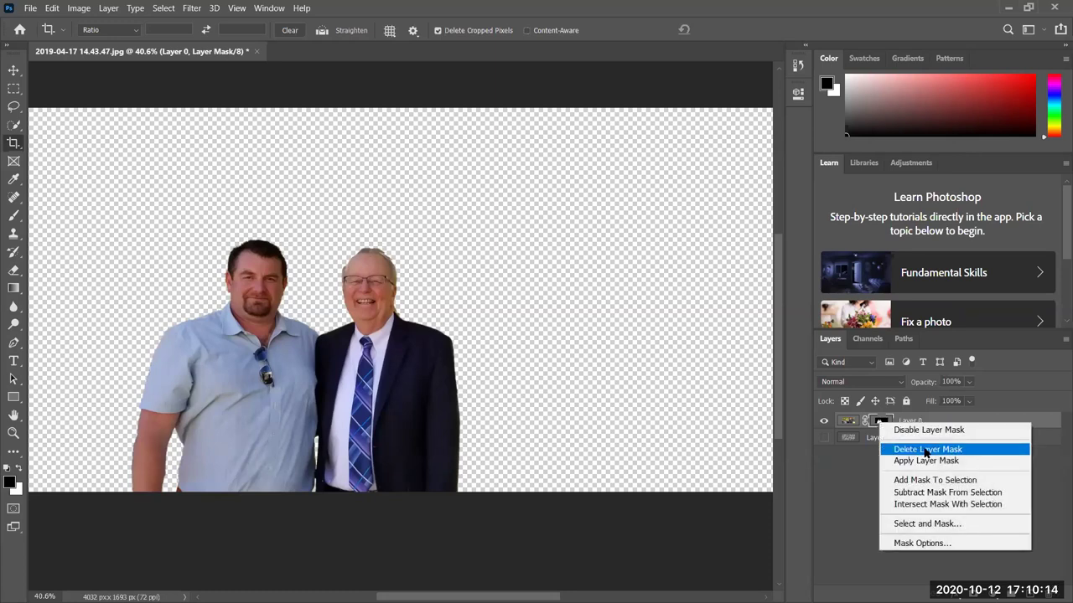
{"action": "left_click", "coordinate": [937, 485]}
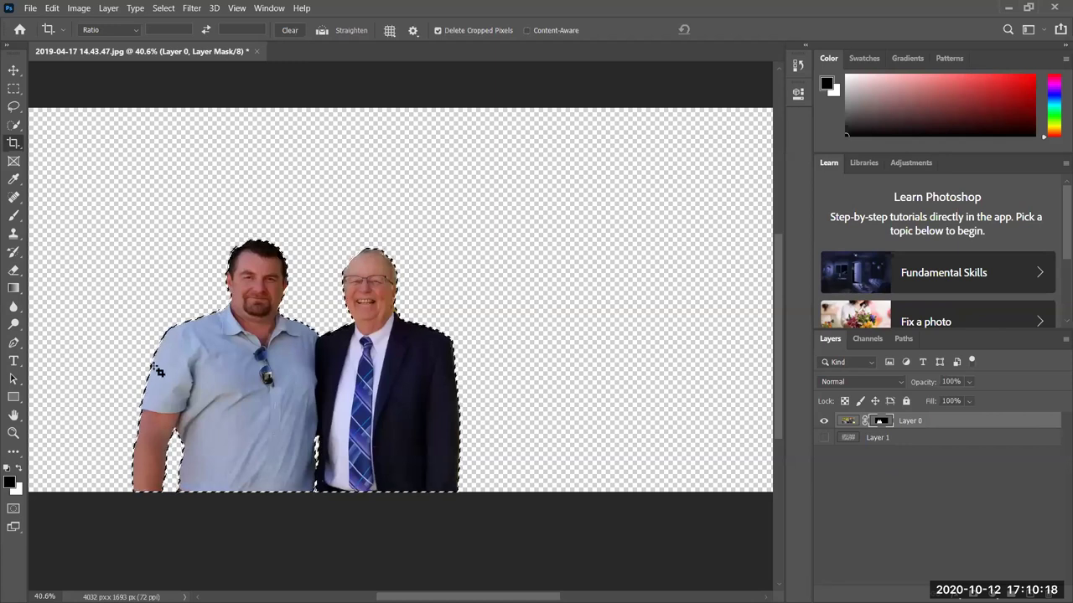
{"action": "key", "text": "ctrl"}
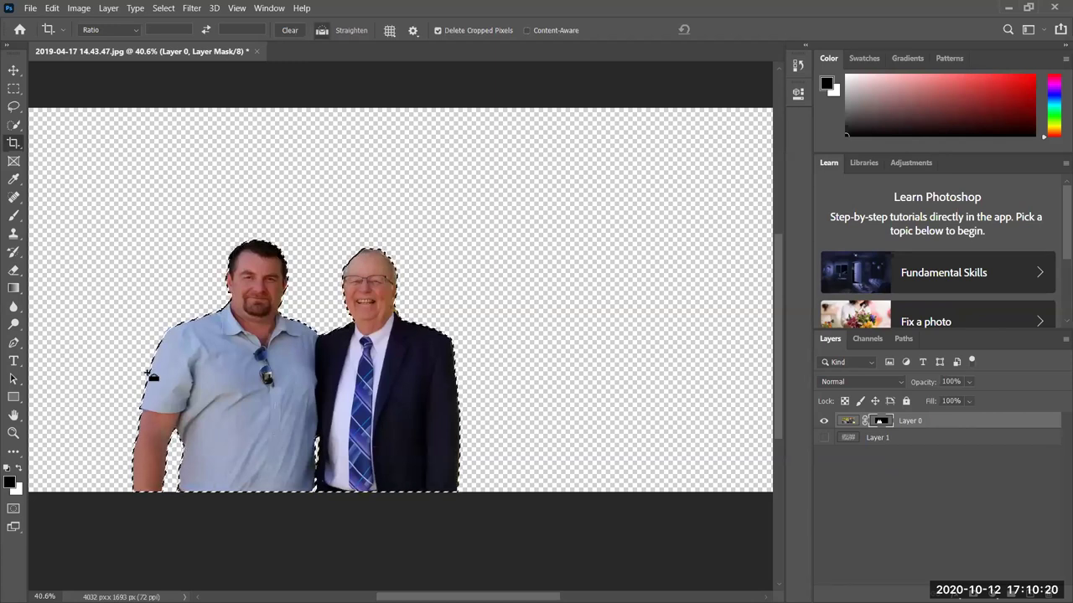
{"action": "key", "text": "ctrl+d"}
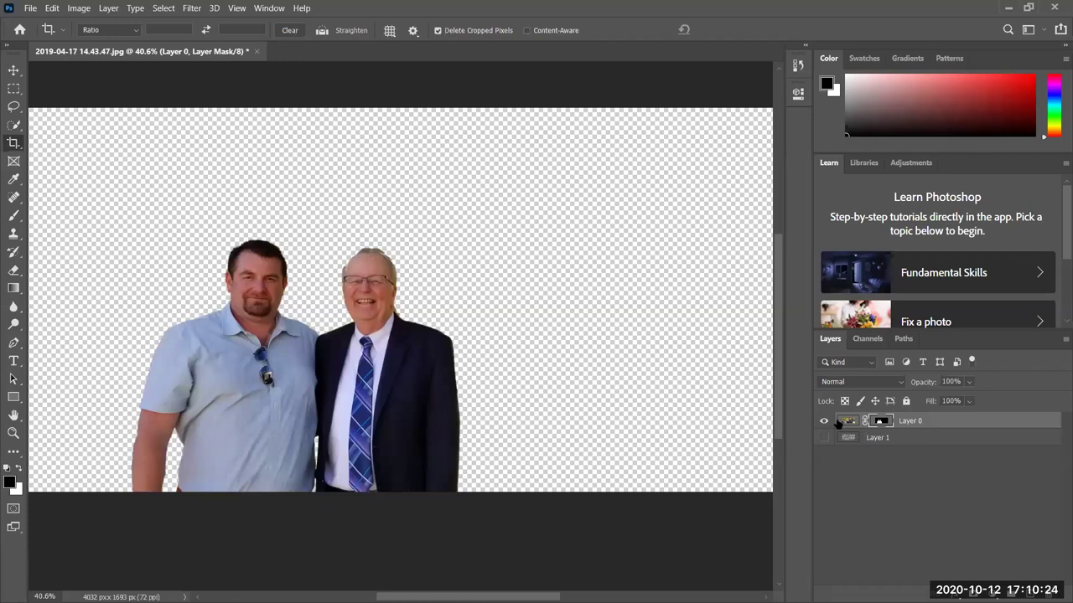
Move the layer mask from Layer 0 to the clouds layer, Layer 1
{"action": "right_click", "coordinate": [886, 423]}
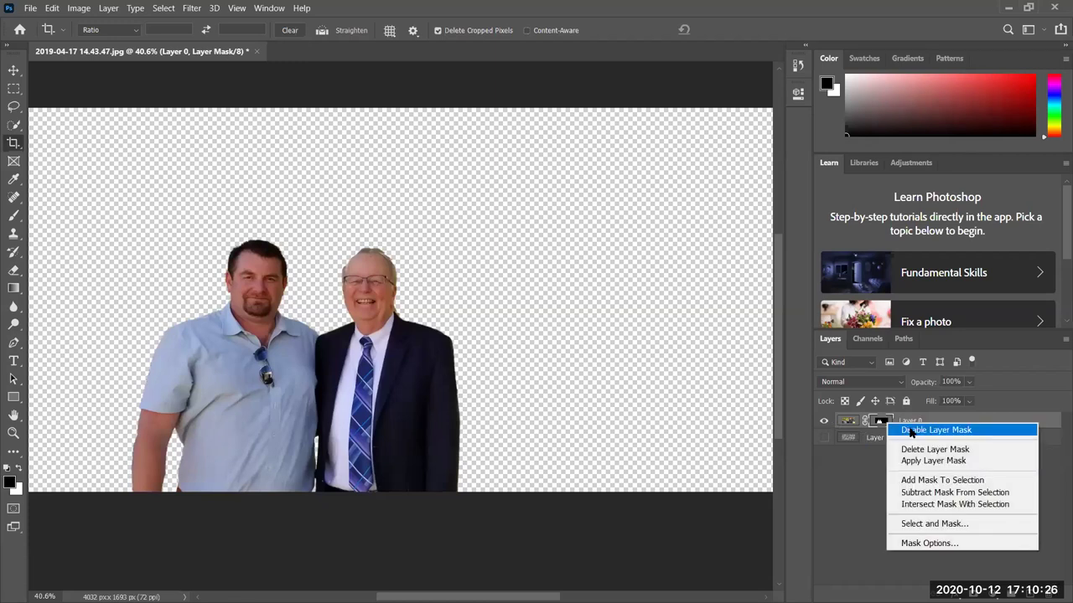
{"action": "left_click", "coordinate": [912, 433]}
{"action": "left_click_drag", "start_coordinate": [877, 420], "coordinate": [878, 439]}
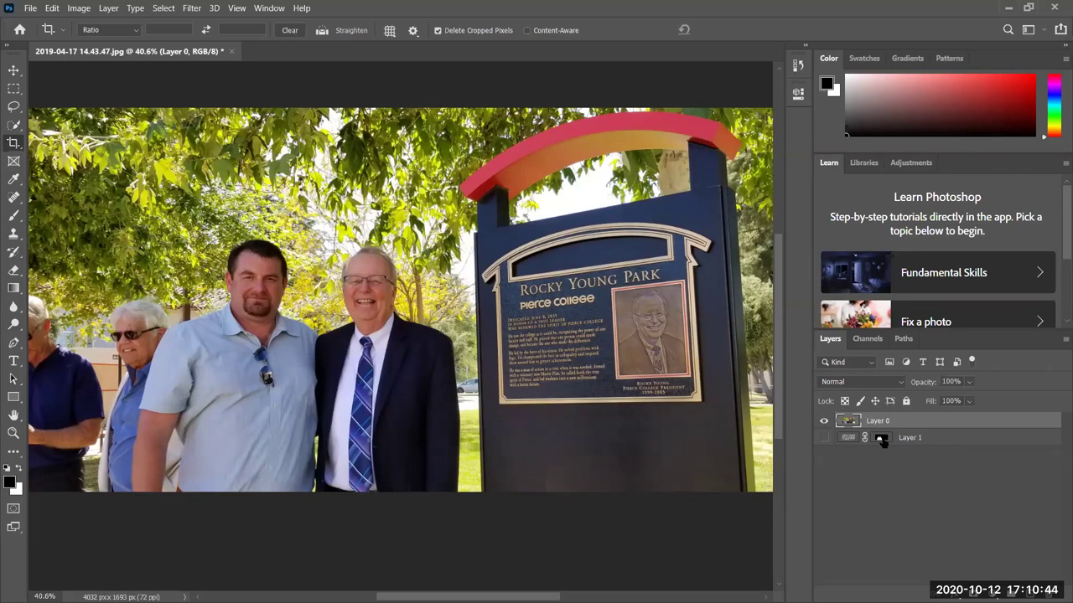
Examine the masked clouds with Layer 0 hidden and Layer 1 shown, and restore both layers' visibility
{"action": "left_click", "coordinate": [824, 421]}
{"action": "left_click", "coordinate": [824, 437]}
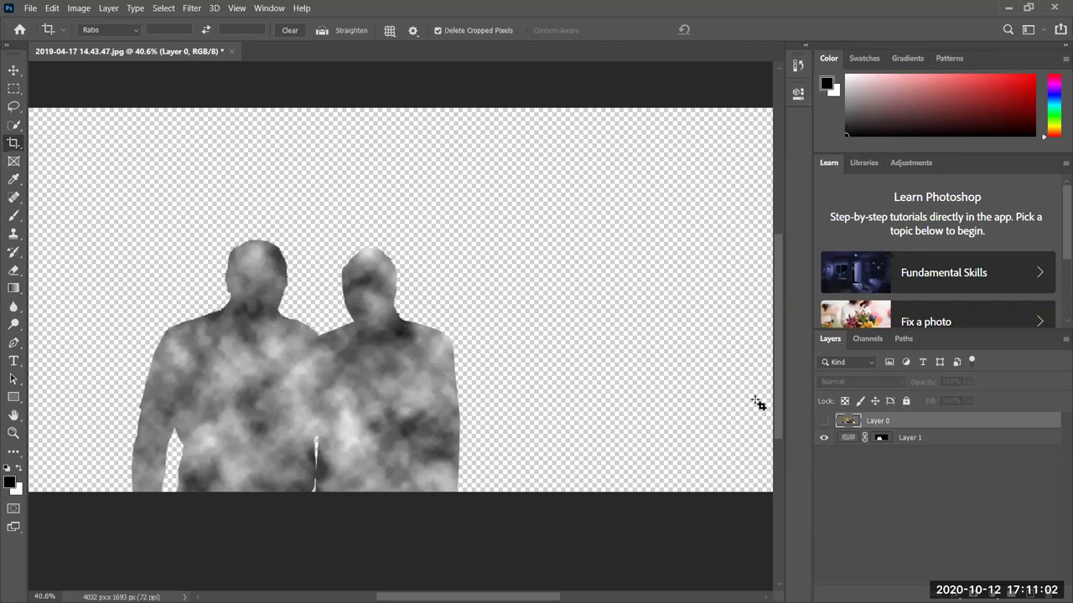
{"action": "left_click", "coordinate": [823, 422]}
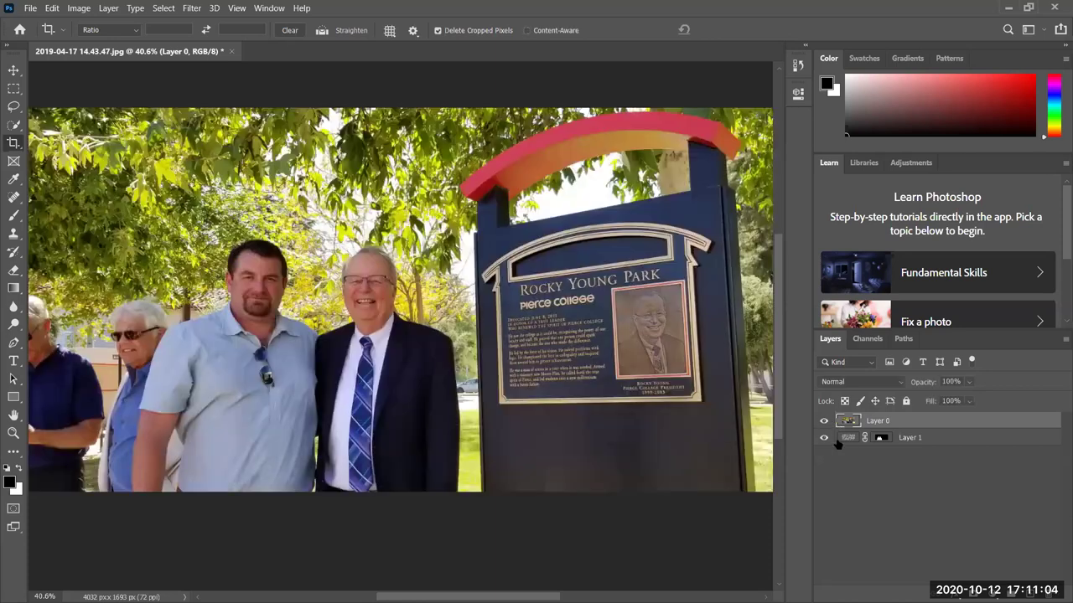
{"action": "left_click", "coordinate": [824, 438]}
Add a new layer mask to Layer 0 and draw a long diagonal black-to-white linear gradient from the lower-left corner towards the sign's arch
{"action": "left_click", "coordinate": [986, 581]}
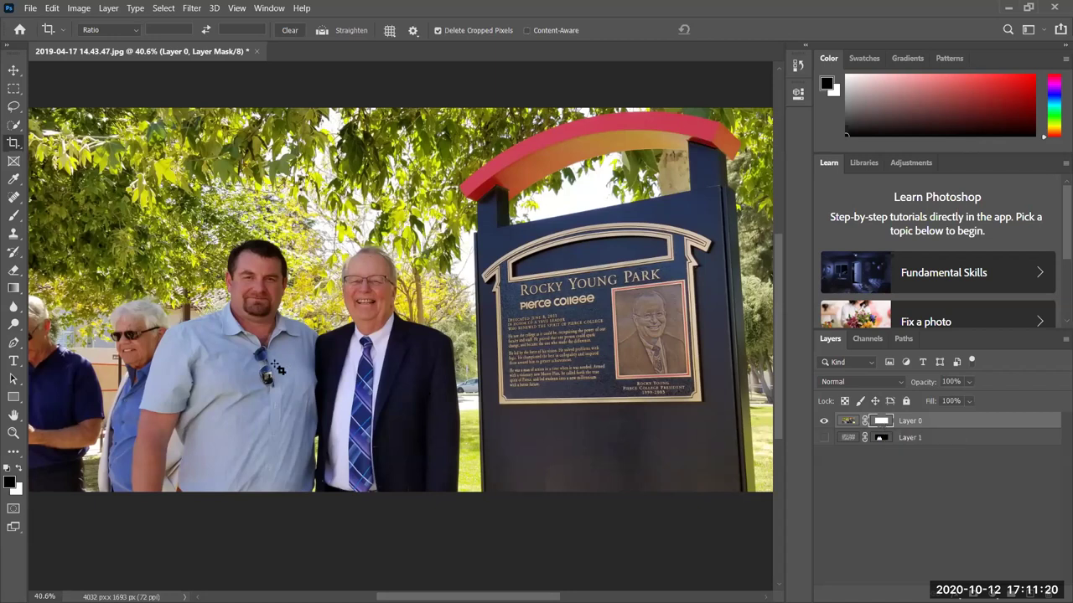
{"action": "left_click", "coordinate": [12, 287]}
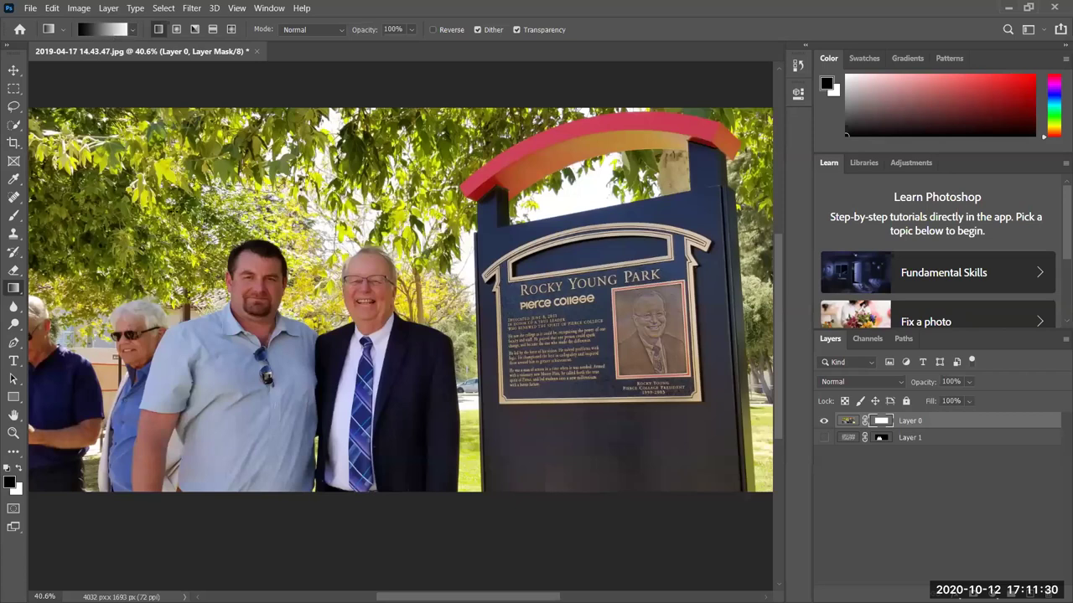
{"action": "left_click_drag", "start_coordinate": [47, 484], "coordinate": [645, 180]}
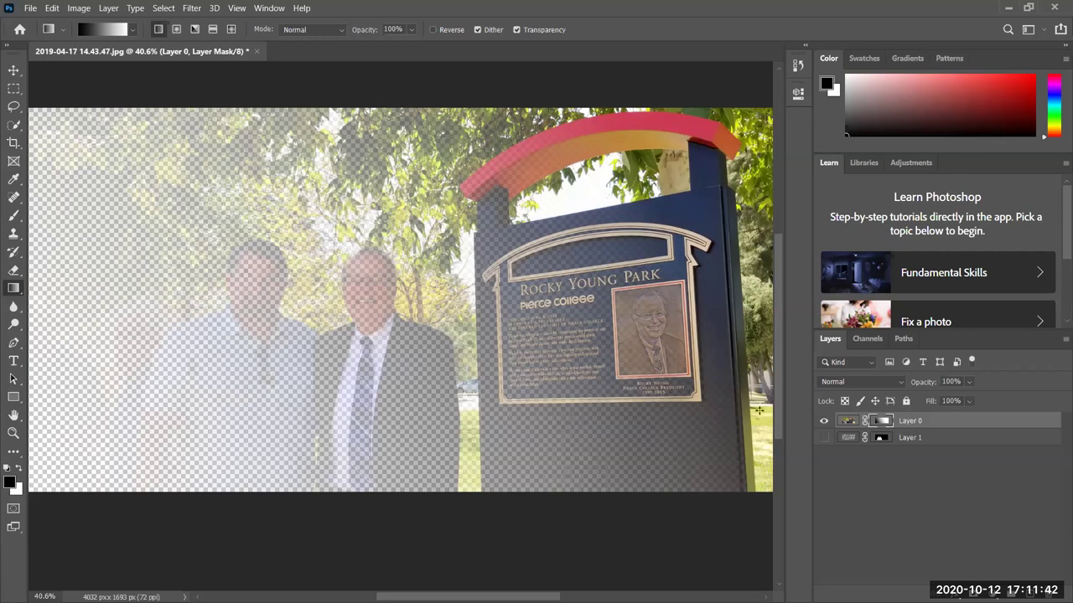
Disable and re-enable Layer 0's gradient mask to compare the faded photo with the original
{"action": "right_click", "coordinate": [883, 423]}
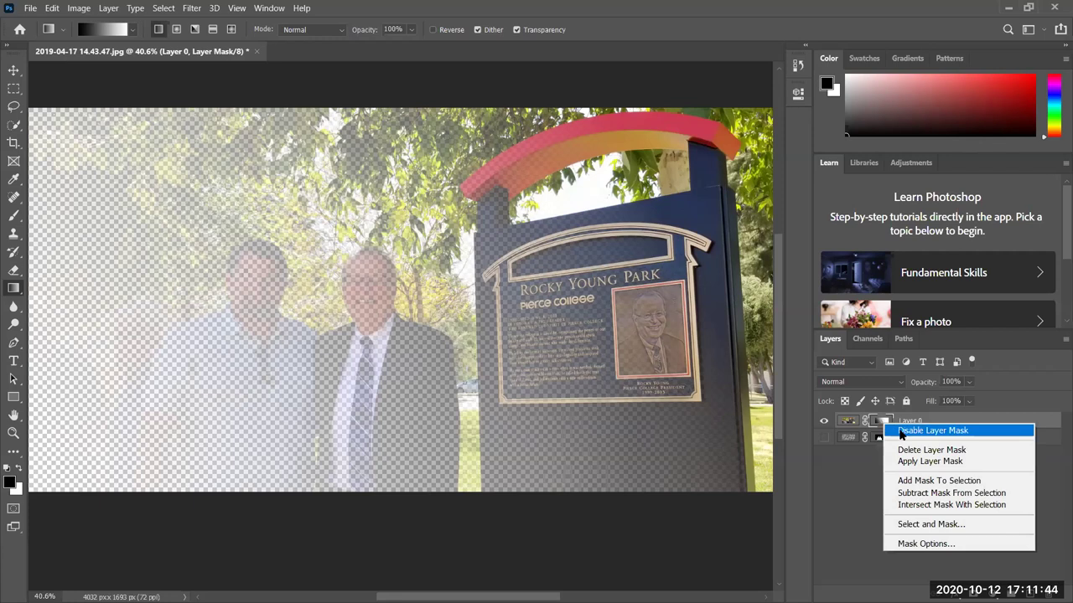
{"action": "left_click", "coordinate": [895, 430]}
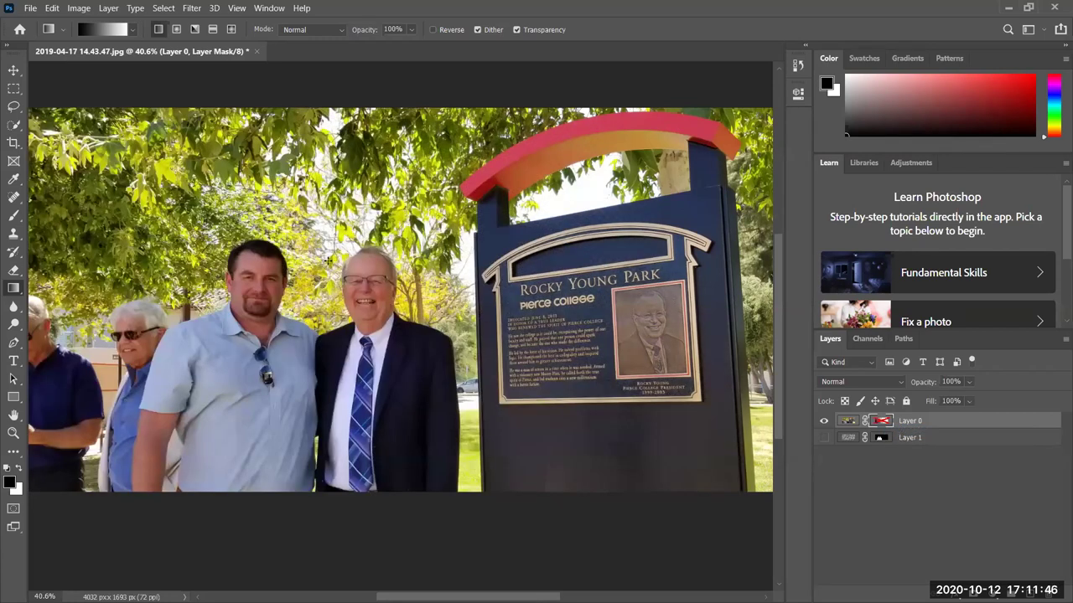
{"action": "right_click", "coordinate": [881, 422]}
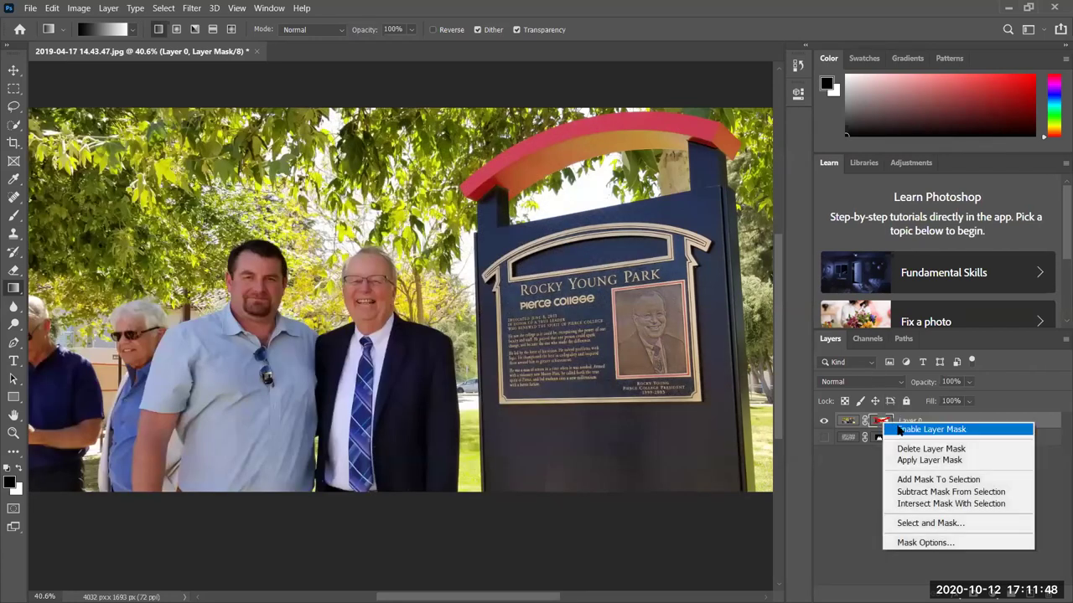
{"action": "left_click", "coordinate": [900, 431]}
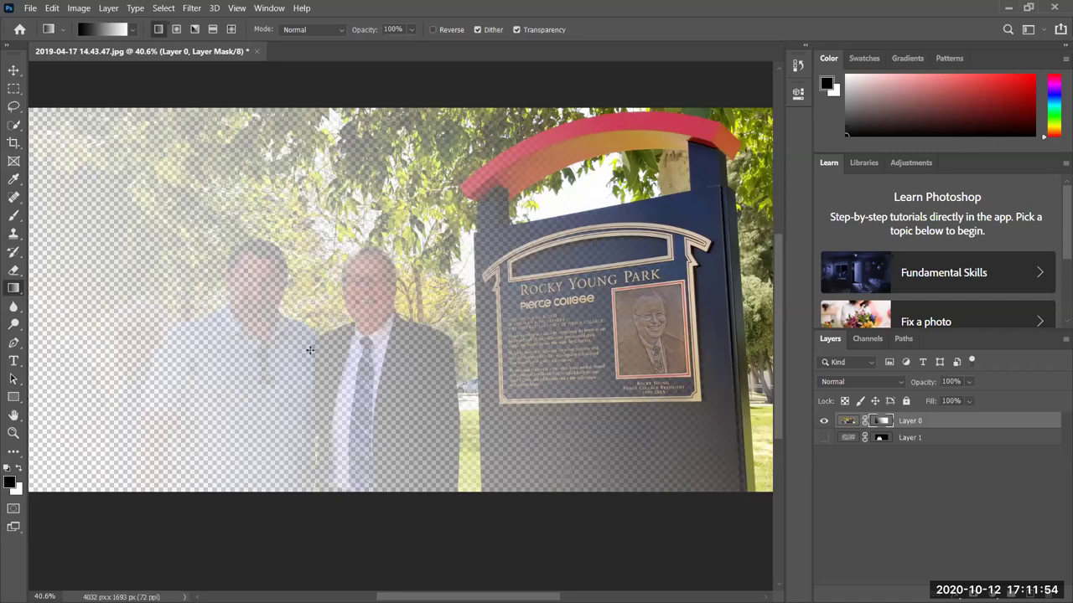
Redraw the gradient on Layer 0's mask as a very short diagonal transition across the man in the dark suit
{"action": "left_click_drag", "start_coordinate": [256, 378], "coordinate": [510, 227]}
{"action": "left_click_drag", "start_coordinate": [367, 322], "coordinate": [388, 310]}
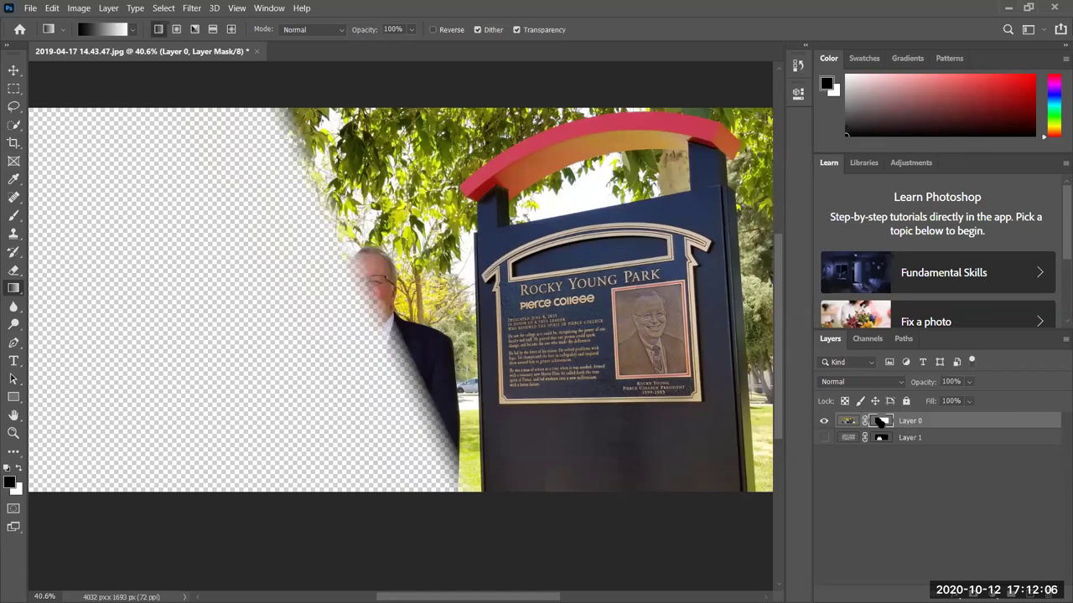
{"action": "key", "text": "Delete"}
{"action": "key", "text": "ctrl+z"}
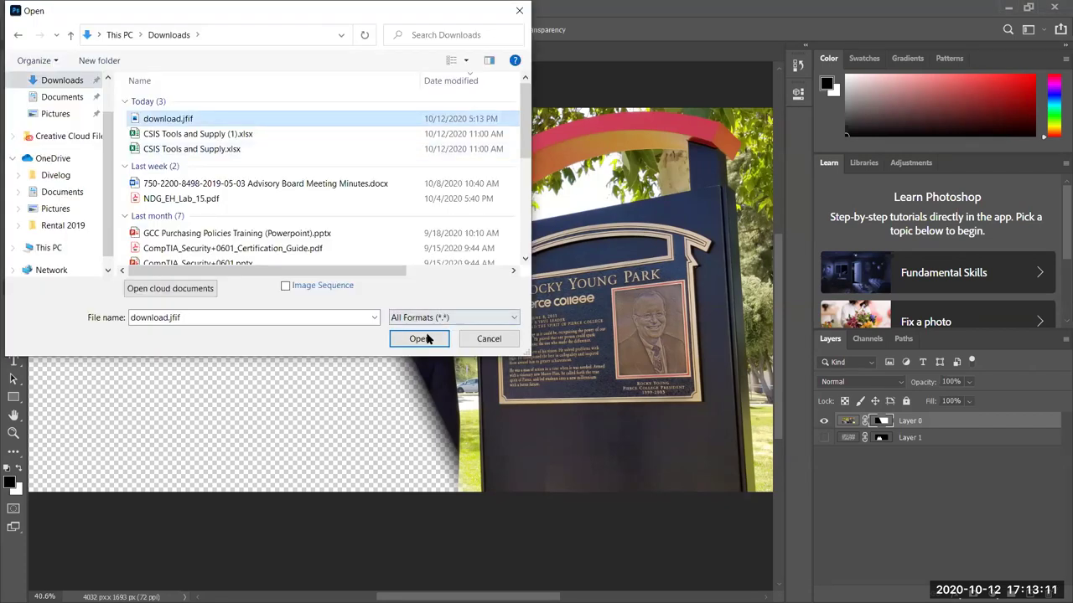
Open the lamp post image download.jfif from the Downloads folder
{"action": "left_click", "coordinate": [421, 338]}
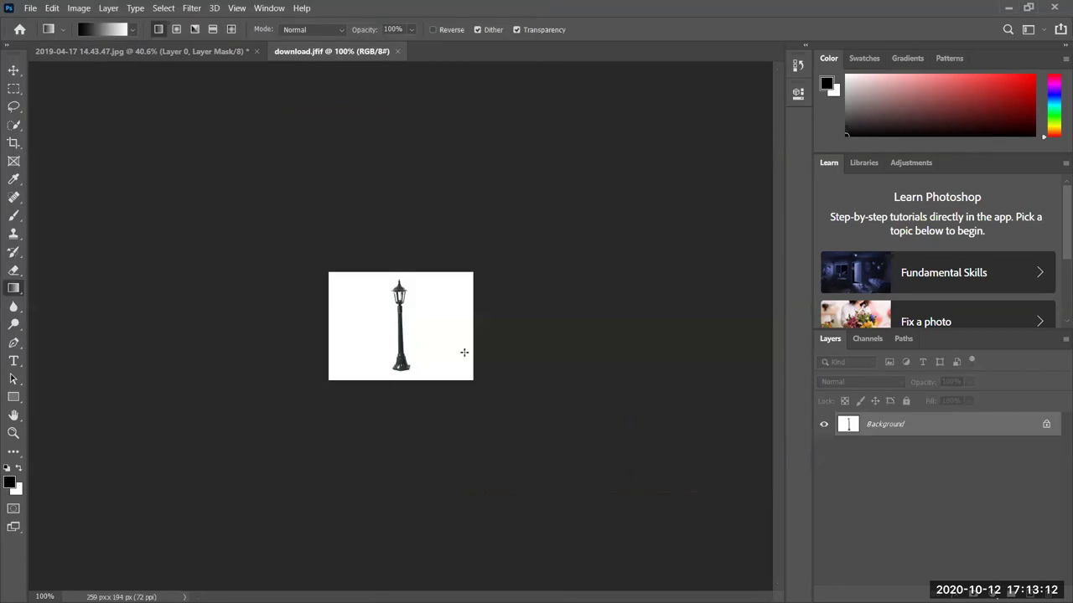
{"action": "scroll", "coordinate": [433, 350], "scroll_direction": "up", "scroll_amount": 6}
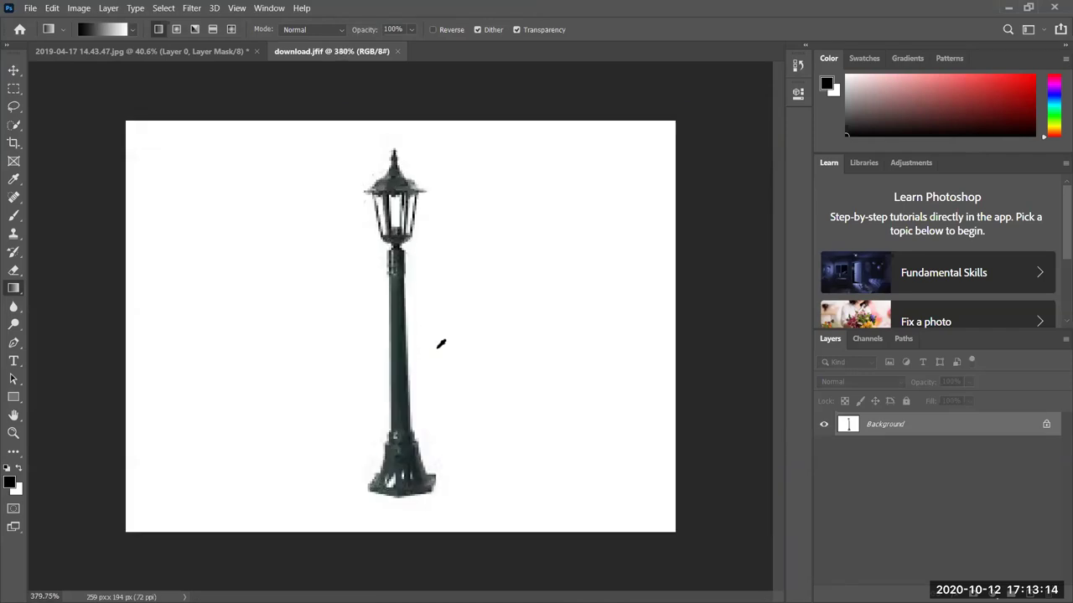
Select the lamp post by enclosing it with the Object Selection tool
{"action": "scroll", "coordinate": [438, 343], "scroll_direction": "down", "scroll_amount": 4}
{"action": "scroll", "coordinate": [436, 358], "scroll_direction": "up", "scroll_amount": 3}
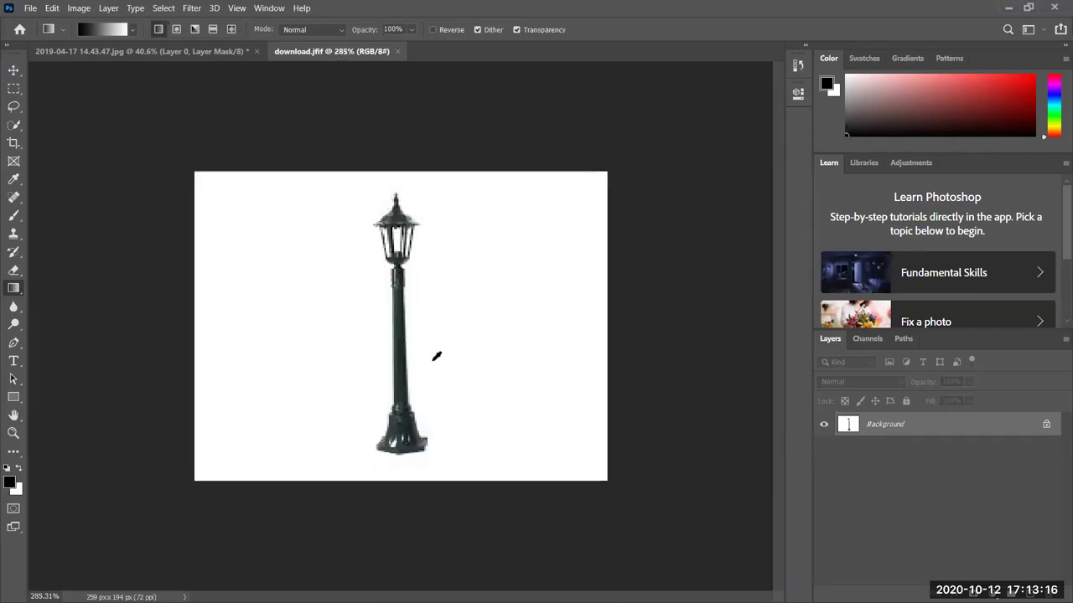
{"action": "scroll", "coordinate": [436, 357], "scroll_direction": "down", "scroll_amount": 2}
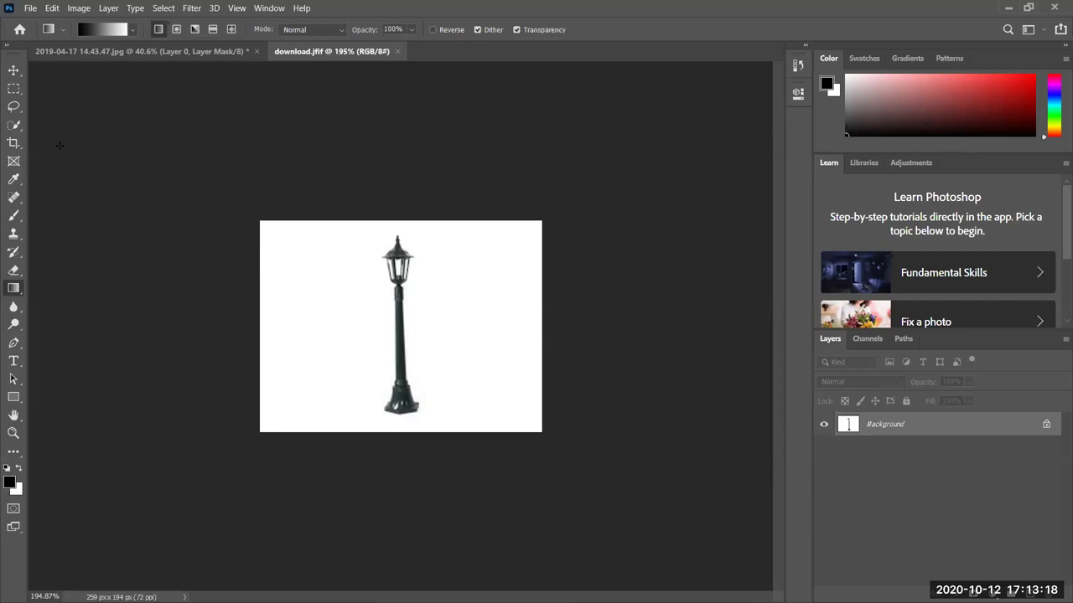
{"action": "left_click", "coordinate": [19, 128]}
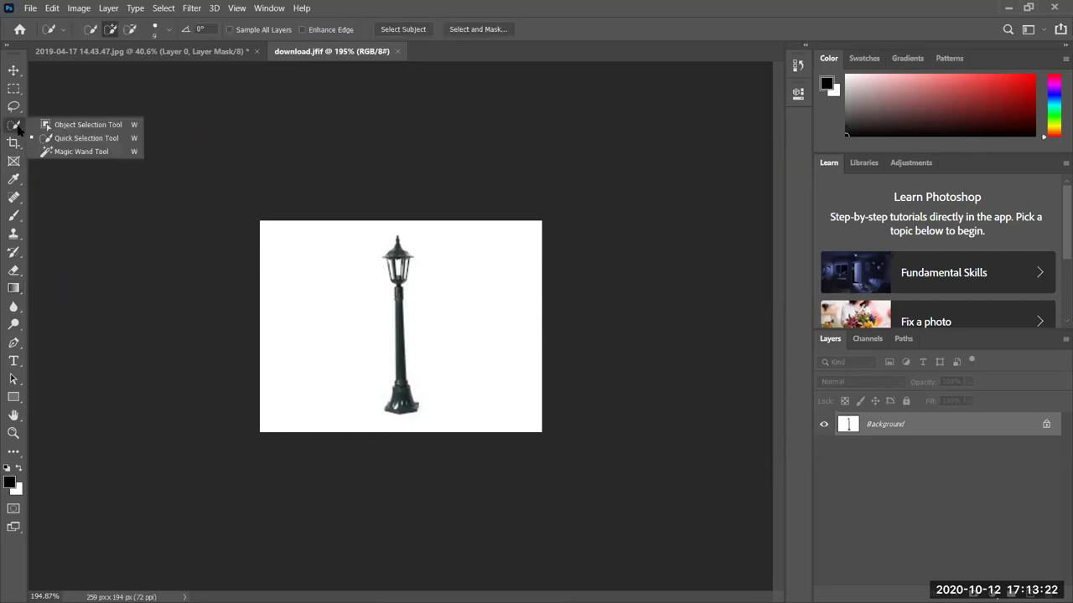
{"action": "left_click", "coordinate": [66, 124]}
{"action": "left_click_drag", "start_coordinate": [352, 232], "coordinate": [394, 269]}
{"action": "left_click_drag", "start_coordinate": [429, 319], "coordinate": [445, 428]}
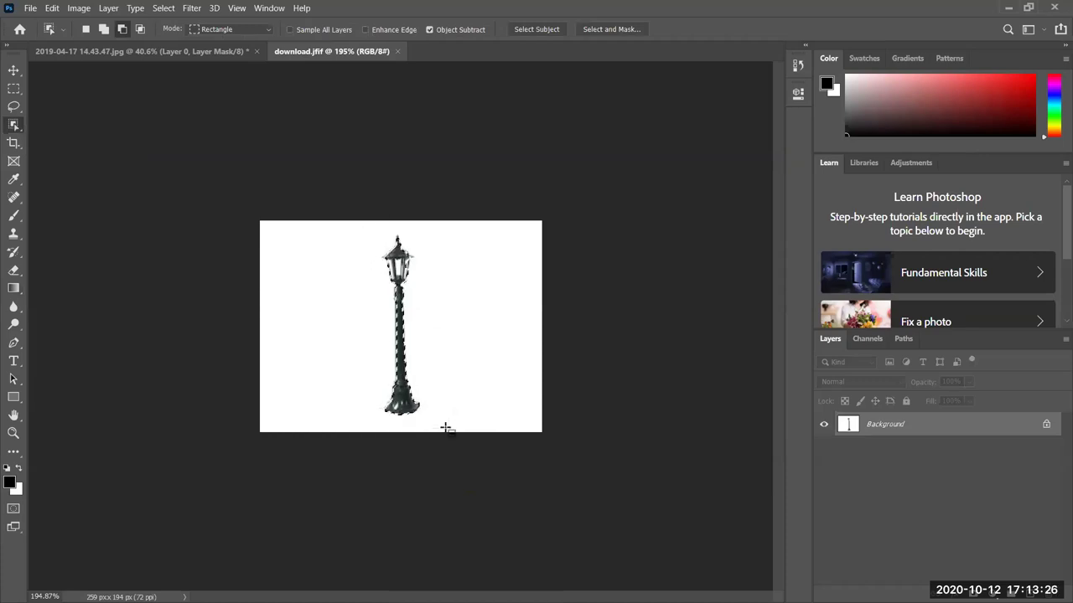
{"action": "scroll", "coordinate": [422, 337], "scroll_direction": "up", "scroll_amount": 5}
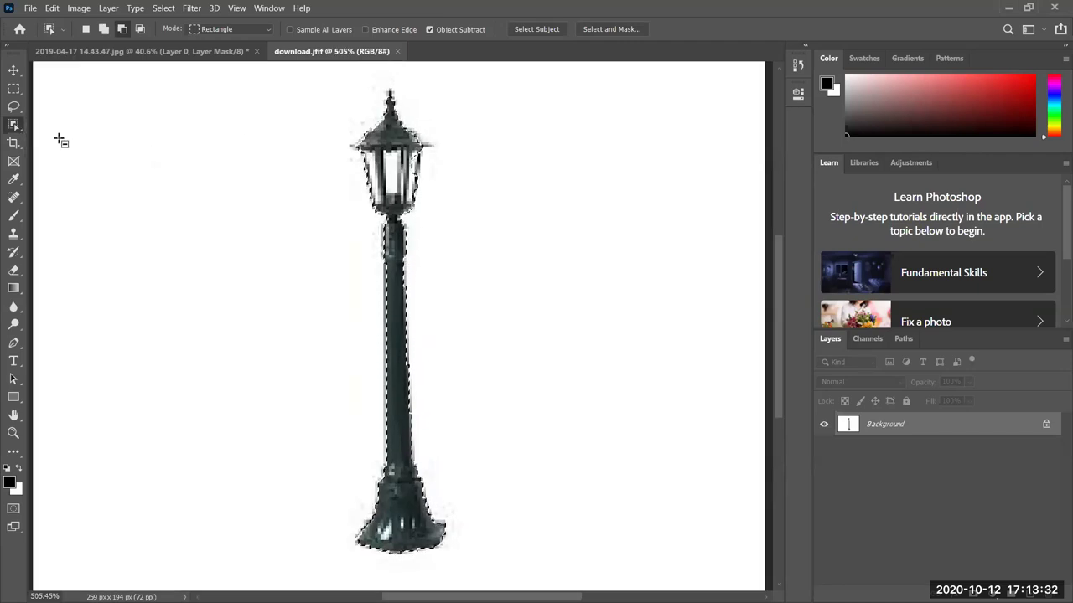
Select the white background with the Magic Wand at tolerance 15 and invert the selection to the lamp post
{"action": "right_click", "coordinate": [14, 125]}
{"action": "left_click", "coordinate": [81, 152]}
{"action": "left_click", "coordinate": [283, 91]}
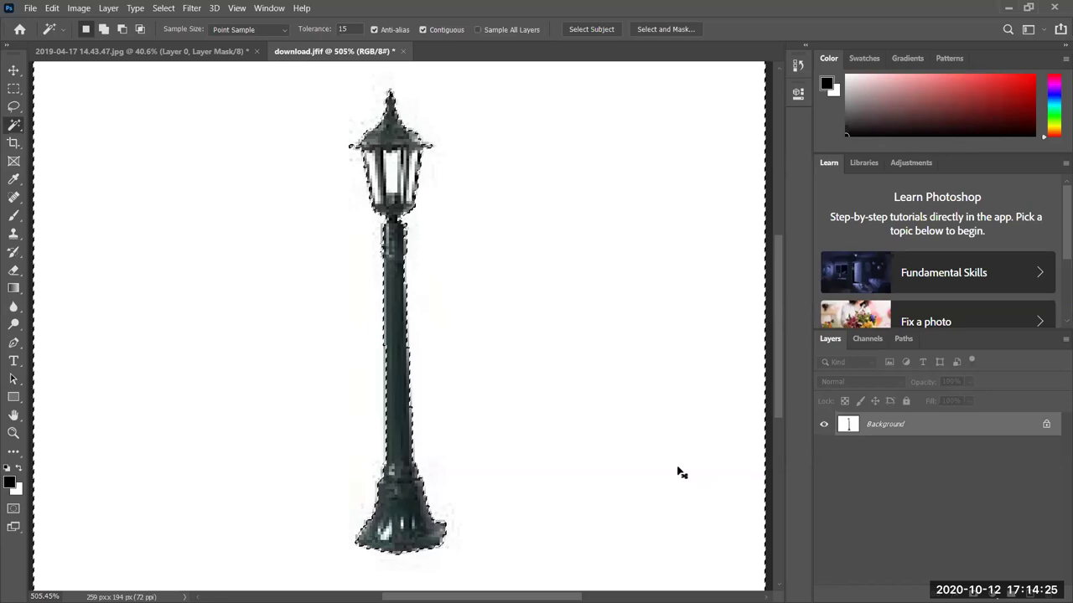
{"action": "key", "text": "ctrl+shift+i"}
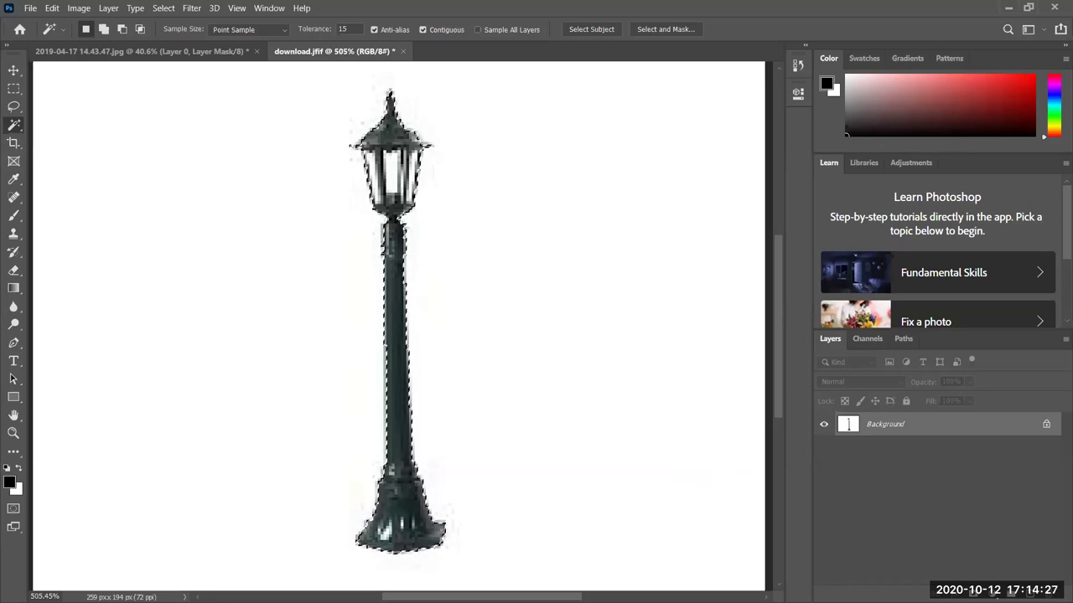
Mask the image layer to the selected lamp post and add a new empty layer beneath Layer 0
{"action": "left_click", "coordinate": [967, 592]}
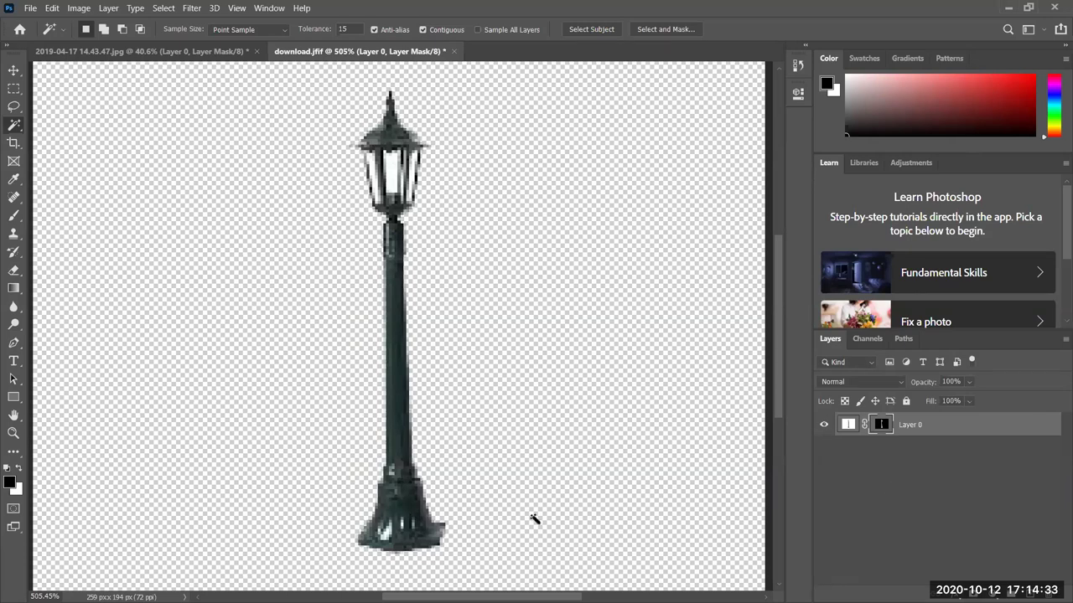
{"action": "key", "text": "ctrl+shift+alt+n"}
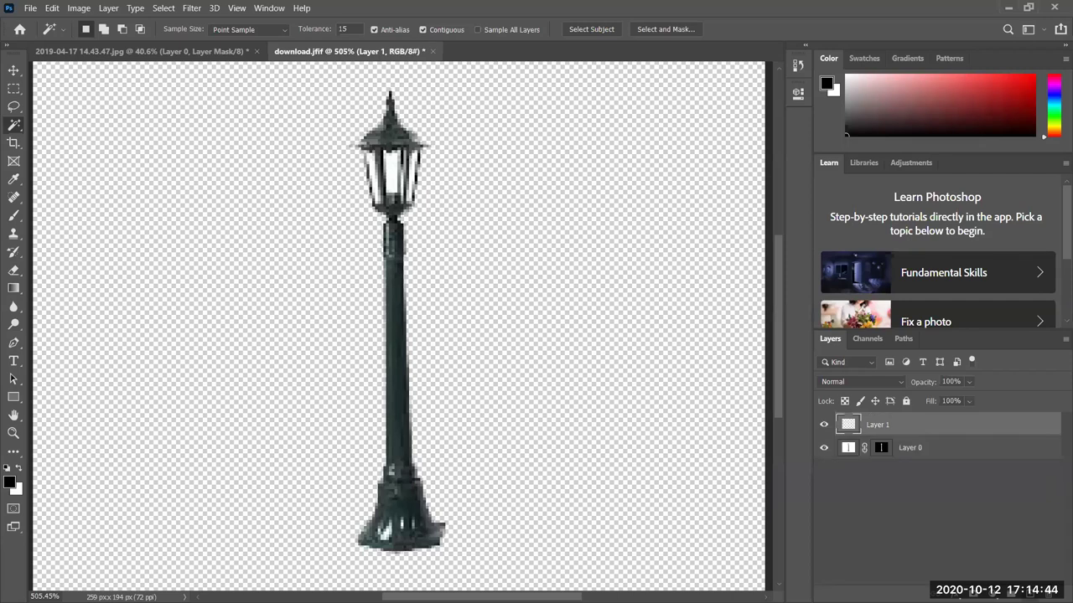
{"action": "left_click_drag", "start_coordinate": [871, 425], "coordinate": [868, 479]}
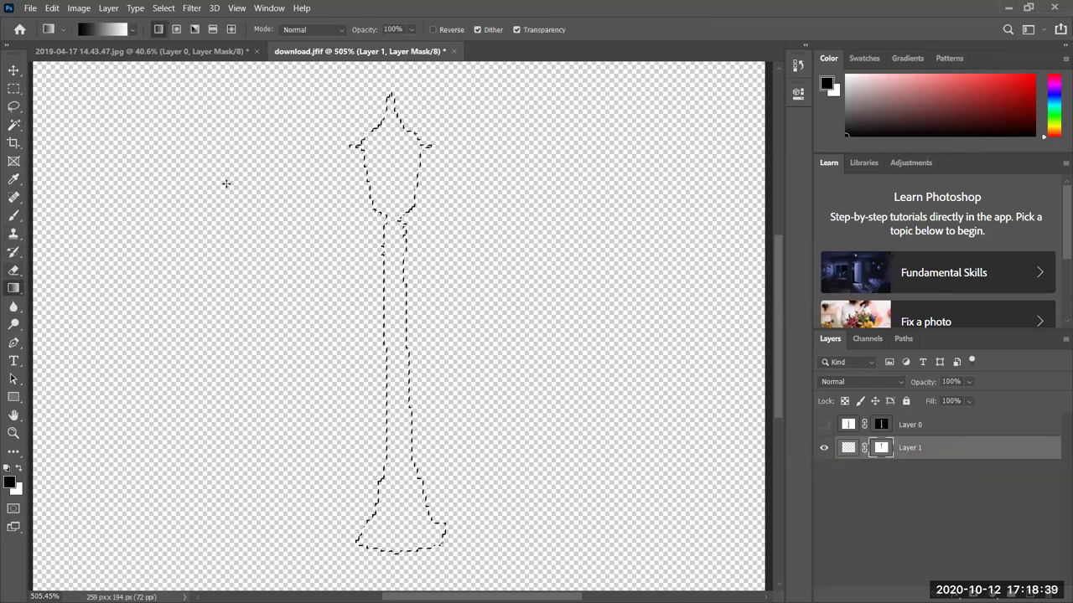
Paint the lamp post selection black on Layer 1's image, not its mask, using a size 35 brush
{"action": "left_click", "coordinate": [13, 216]}
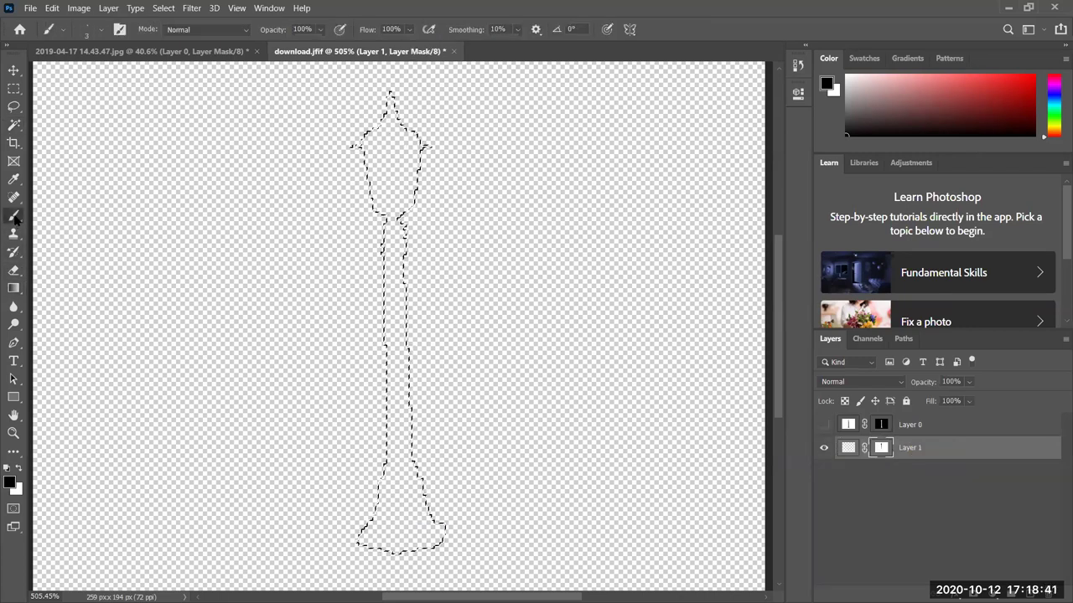
{"action": "left_click", "coordinate": [845, 446]}
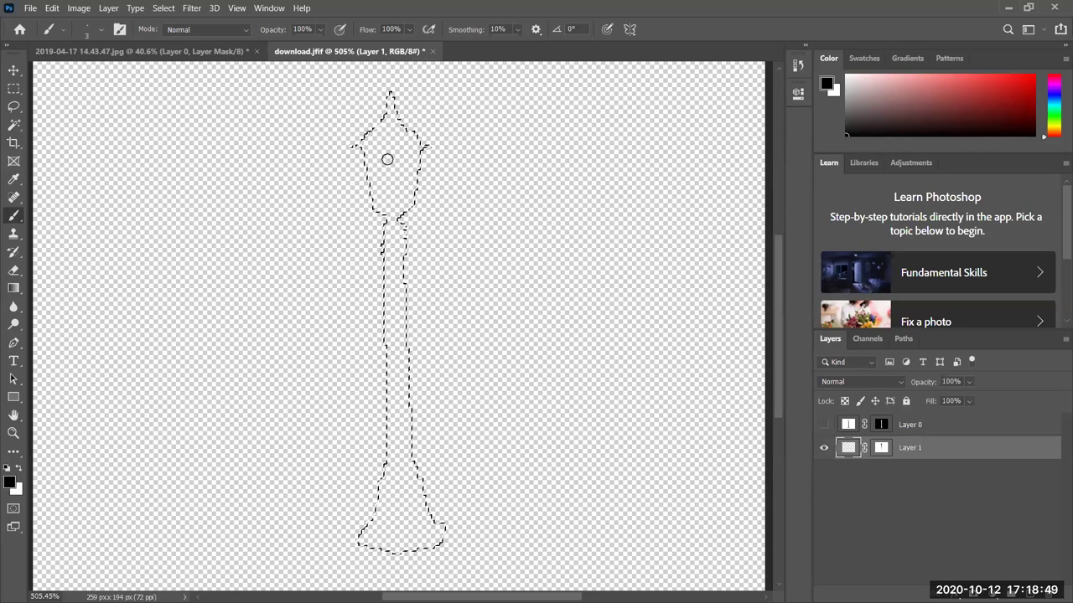
{"action": "key", "text": "bracketright"}
{"action": "key", "text": "bracketright"}
{"action": "key", "text": "bracketright"}
{"action": "key", "text": "bracketright"}
{"action": "key", "text": "bracketright"}
{"action": "key", "text": "bracketright"}
{"action": "left_click_drag", "start_coordinate": [388, 129], "coordinate": [373, 506]}
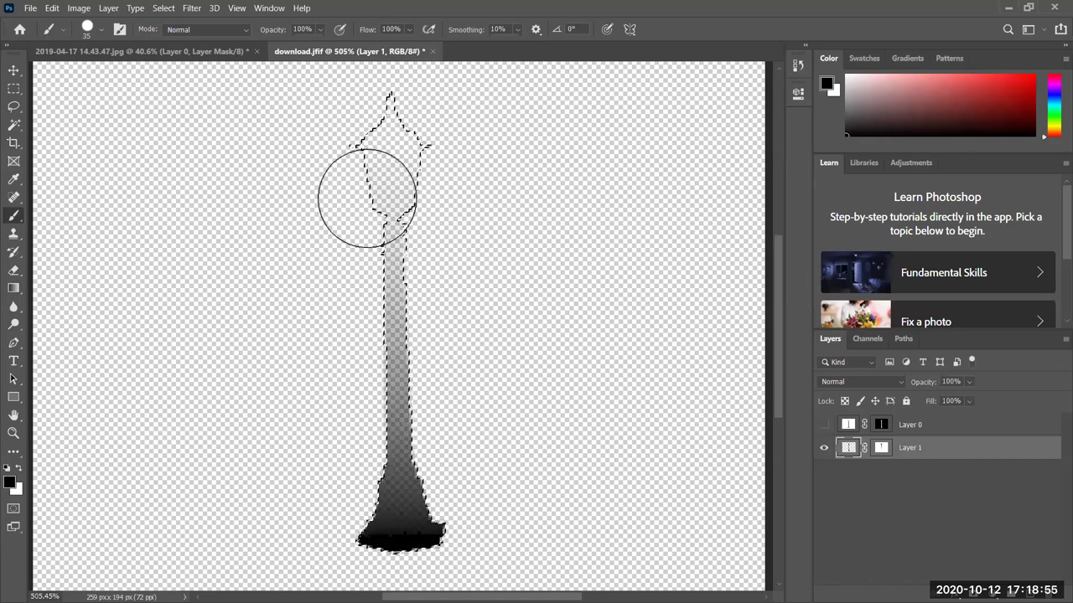
Disable and re-enable Layer 1's mask to compare the solid black silhouette with the faded one
{"action": "right_click", "coordinate": [882, 449]}
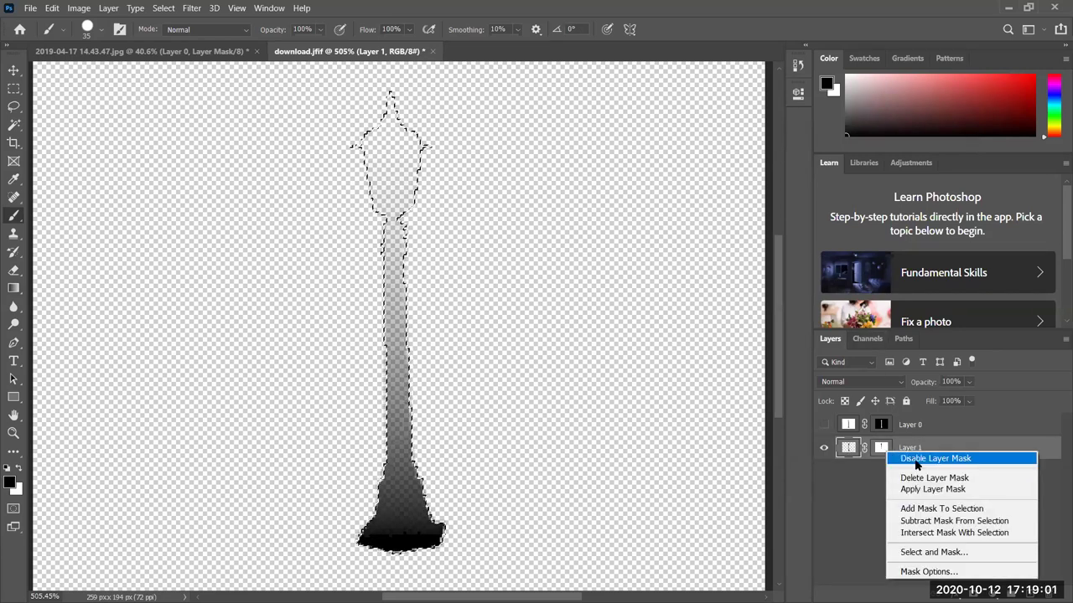
{"action": "left_click", "coordinate": [916, 460]}
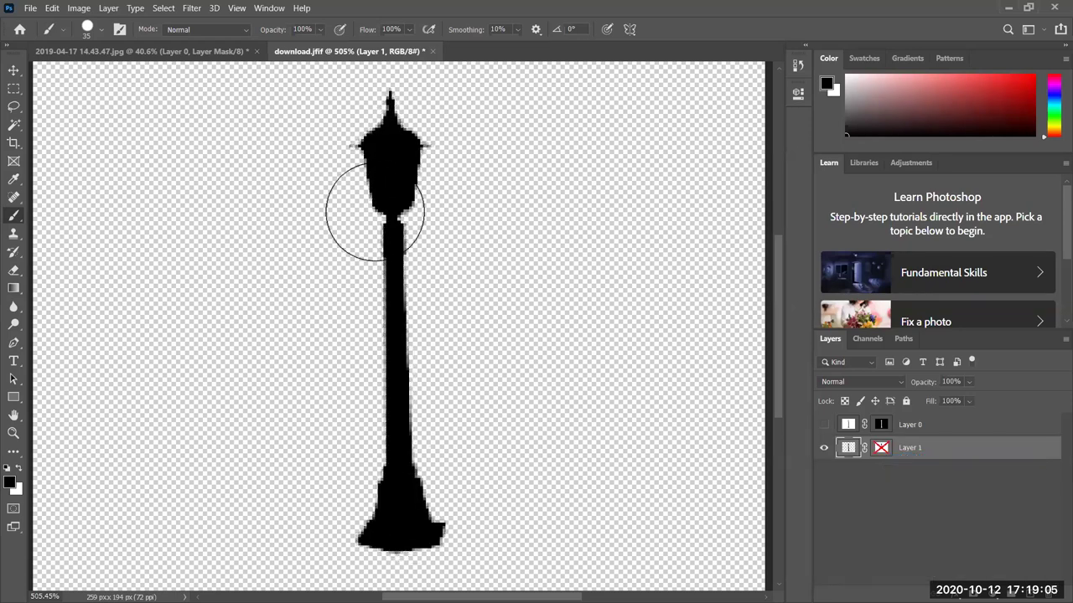
{"action": "right_click", "coordinate": [881, 450]}
{"action": "left_click", "coordinate": [914, 459]}
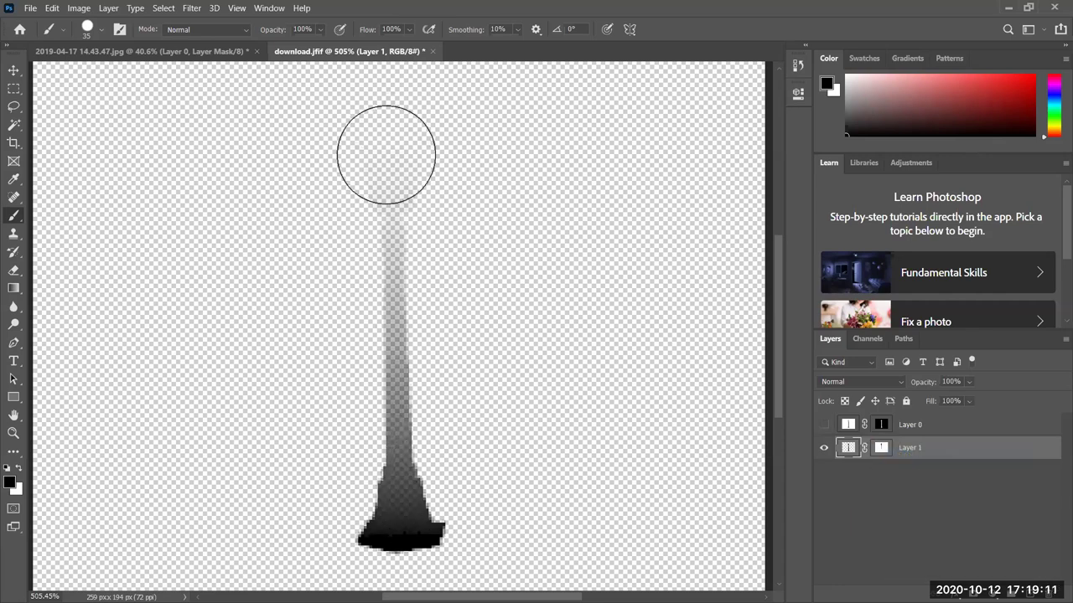
Show Layer 0 and free-transform the Layer 1 shadow, rotating it about 75° and placing its base at the lamp post's foot
{"action": "left_click", "coordinate": [824, 424]}
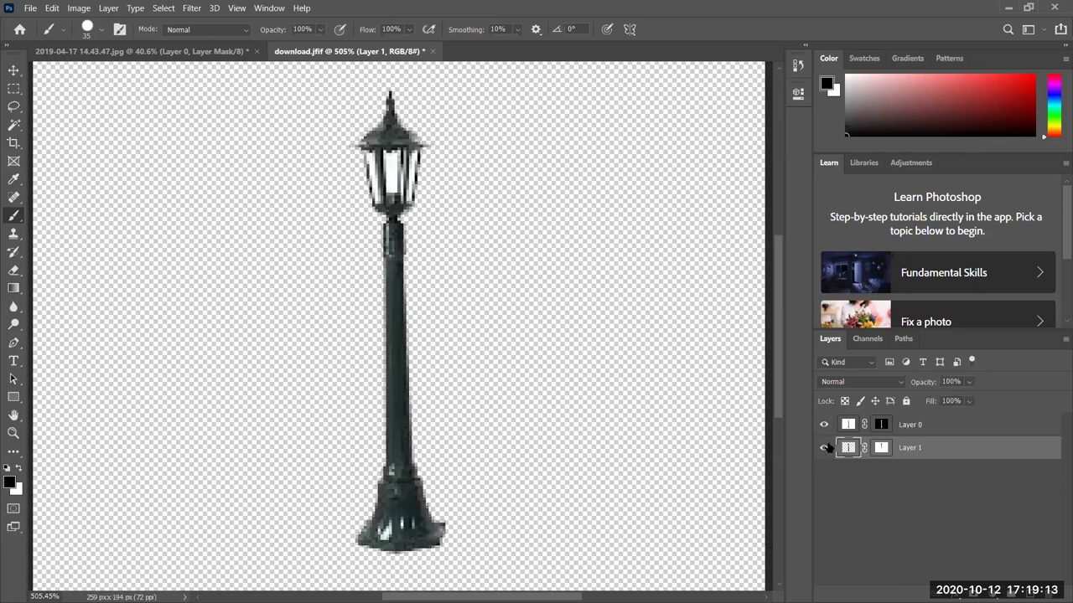
{"action": "left_click", "coordinate": [52, 8]}
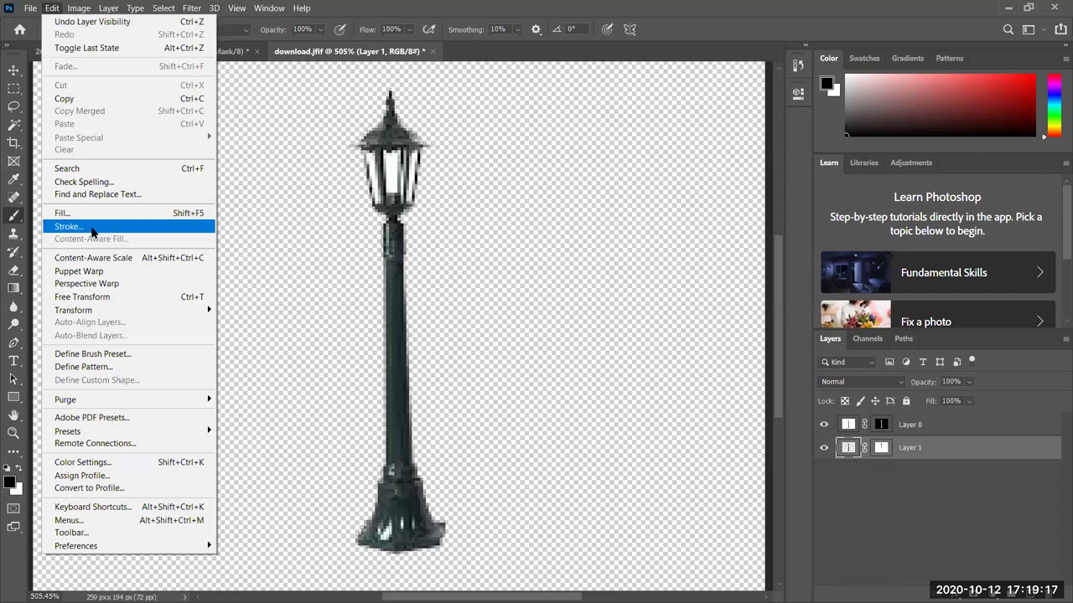
{"action": "left_click", "coordinate": [109, 297]}
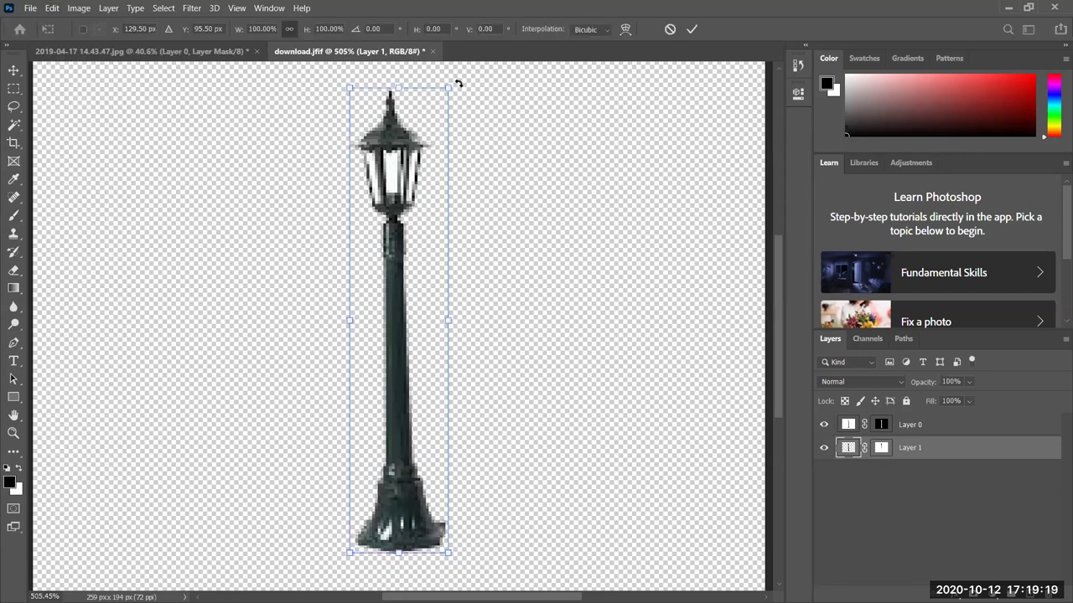
{"action": "left_click_drag", "start_coordinate": [491, 106], "coordinate": [651, 318]}
{"action": "left_click_drag", "start_coordinate": [281, 357], "coordinate": [496, 495]}
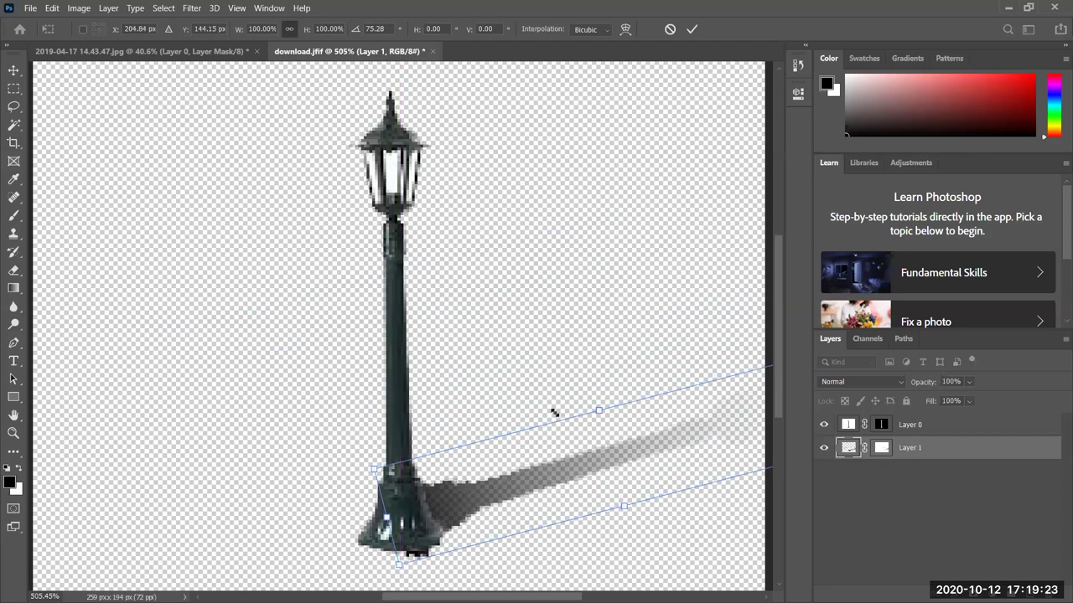
Rotate the shadow up to about 44° and scale it to about 84%, keeping its base at the lamp post's foot
{"action": "scroll", "coordinate": [596, 319], "scroll_direction": "right", "scroll_amount": 4}
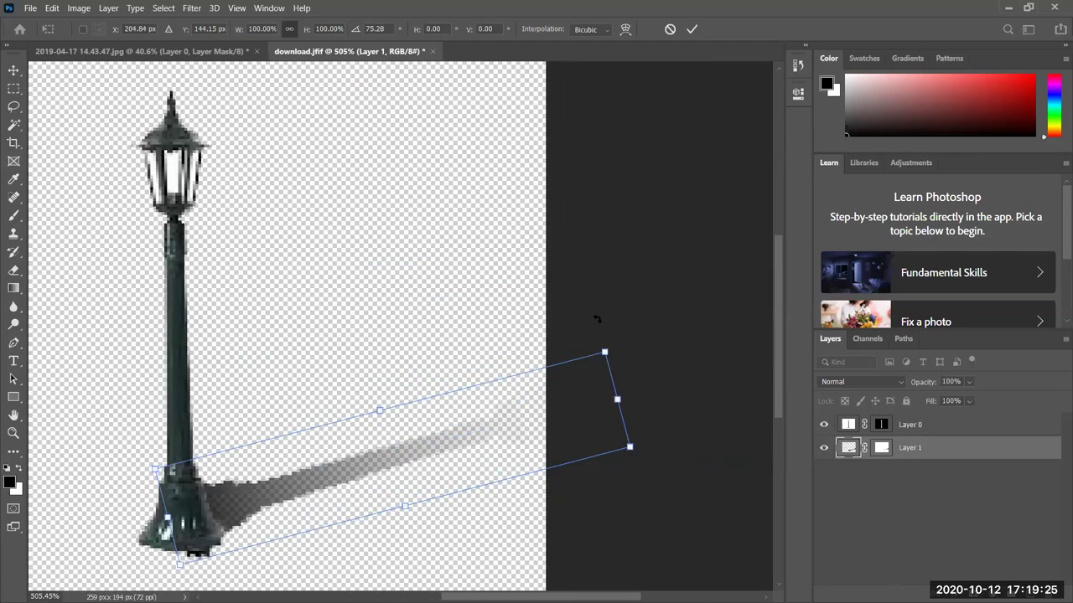
{"action": "left_click_drag", "start_coordinate": [635, 334], "coordinate": [442, 190]}
{"action": "left_click_drag", "start_coordinate": [196, 580], "coordinate": [208, 561]}
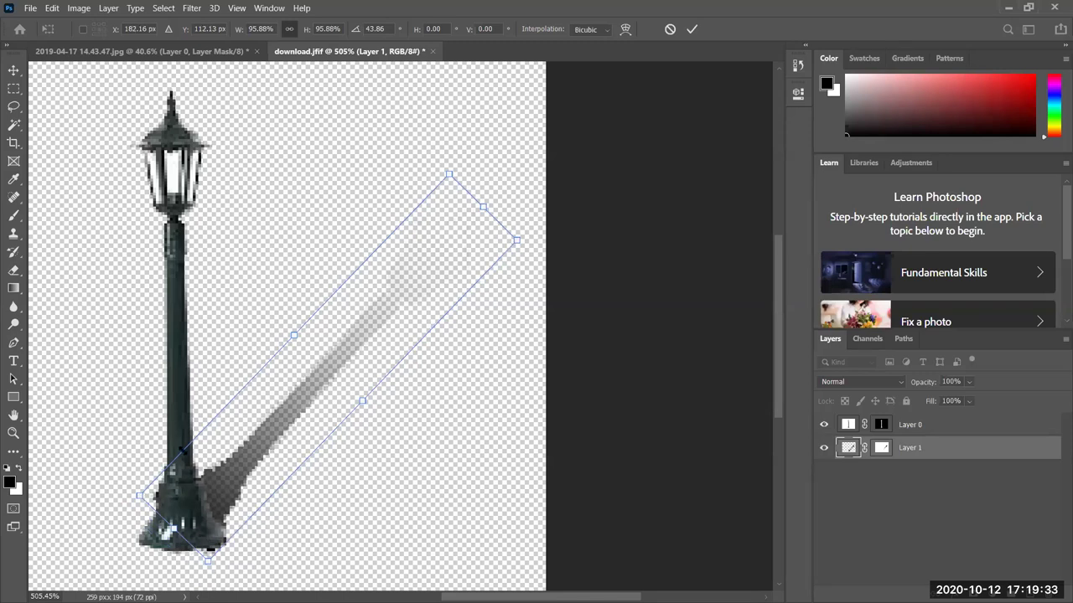
{"action": "left_click_drag", "start_coordinate": [293, 332], "coordinate": [304, 346]}
{"action": "left_click_drag", "start_coordinate": [282, 431], "coordinate": [249, 457]}
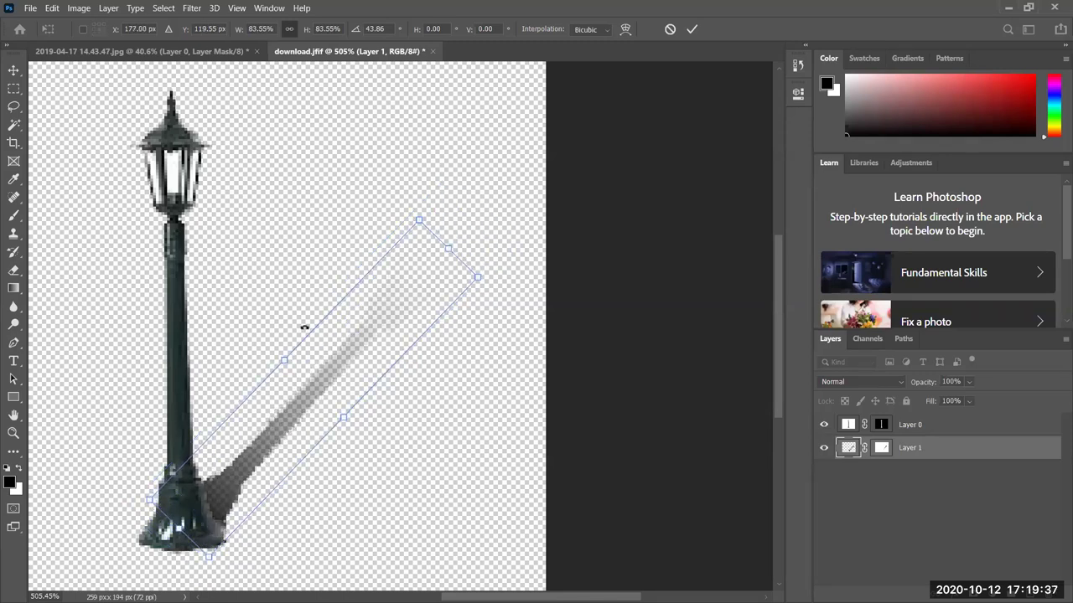
Rotate the shadow to about 59° and reposition its base against the lamp post's foot
{"action": "mouse_move", "coordinate": [299, 318]}
{"action": "left_mouse_down"}
{"action": "mouse_move", "coordinate": [290, 307]}
{"action": "mouse_move", "coordinate": [309, 304]}
{"action": "mouse_move", "coordinate": [299, 305]}
{"action": "left_mouse_up"}
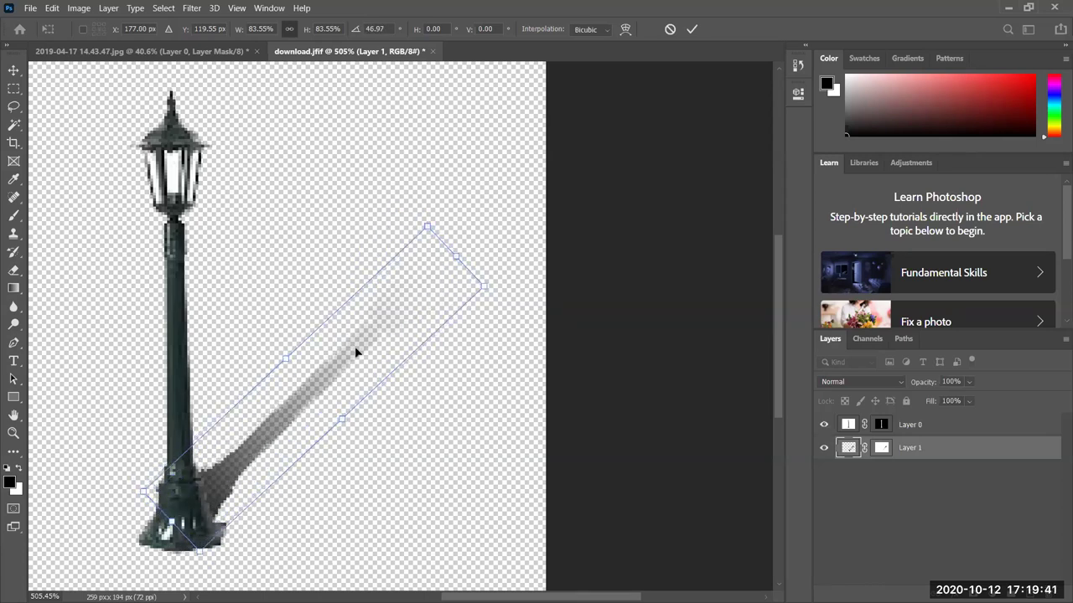
{"action": "left_click_drag", "start_coordinate": [356, 352], "coordinate": [357, 354]}
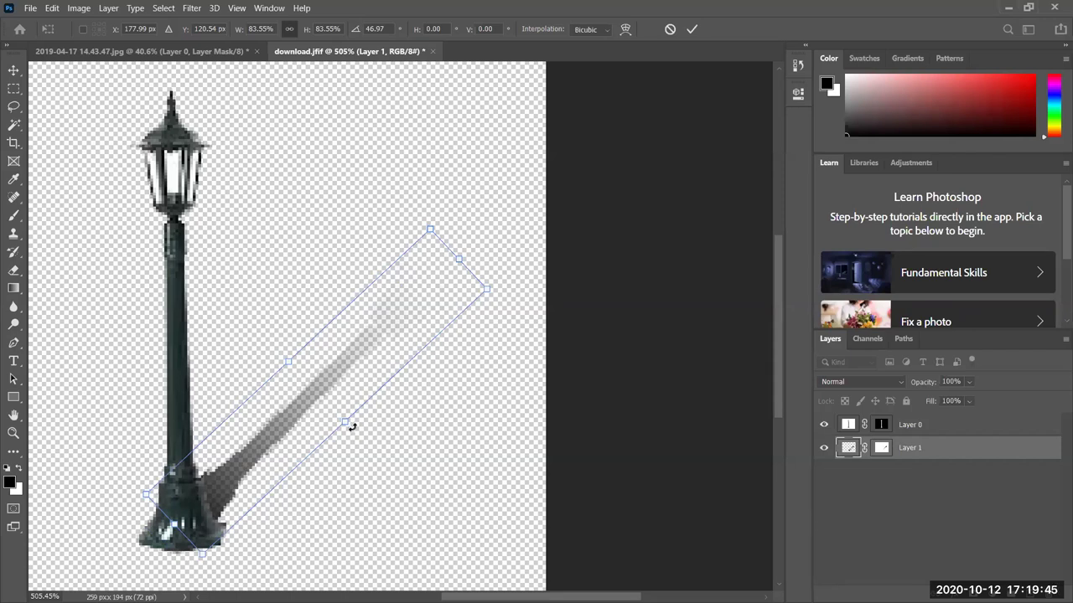
{"action": "scroll", "coordinate": [306, 434], "scroll_direction": "down", "scroll_amount": 3}
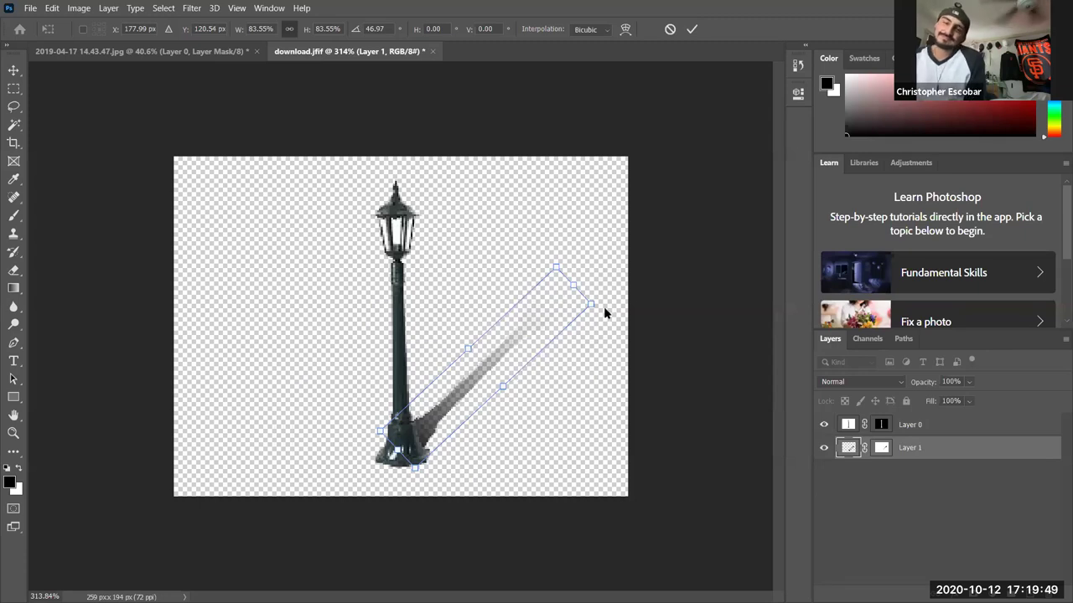
{"action": "left_click_drag", "start_coordinate": [603, 304], "coordinate": [612, 328]}
{"action": "left_click_drag", "start_coordinate": [469, 380], "coordinate": [495, 409]}
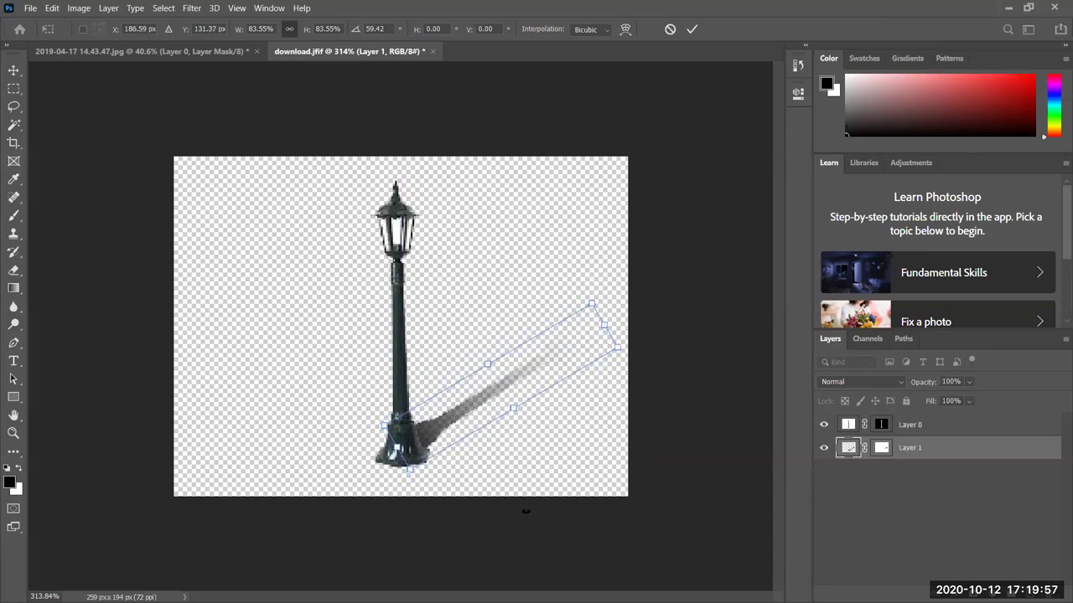
Redraw the gradient on Layer 1's mask from beyond the shadow's tip to its lantern neck, fading only the lantern end
{"action": "left_click", "coordinate": [882, 449]}
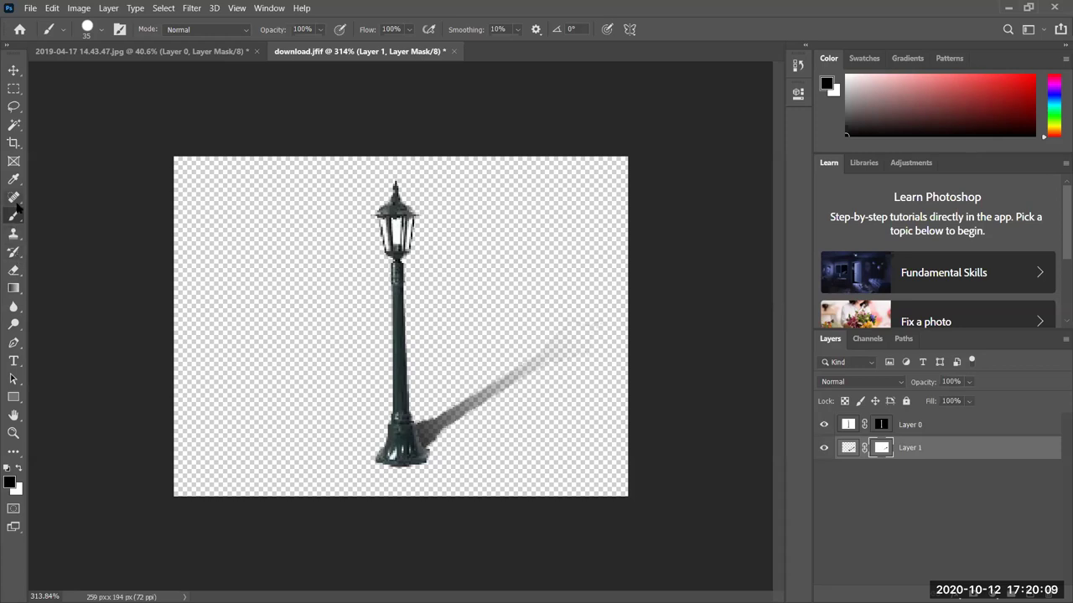
{"action": "left_click", "coordinate": [13, 287]}
{"action": "mouse_move", "coordinate": [412, 441]}
{"action": "left_mouse_down"}
{"action": "mouse_move", "coordinate": [616, 323]}
{"action": "mouse_move", "coordinate": [599, 302]}
{"action": "mouse_move", "coordinate": [546, 305]}
{"action": "mouse_move", "coordinate": [606, 312]}
{"action": "mouse_move", "coordinate": [413, 447]}
{"action": "left_mouse_up"}
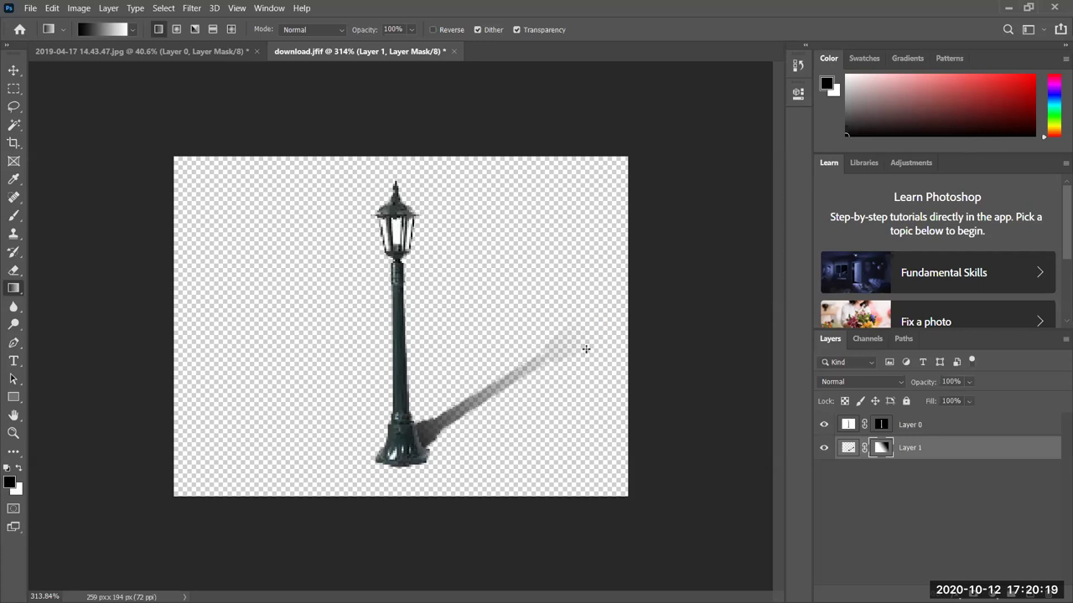
{"action": "left_click_drag", "start_coordinate": [600, 321], "coordinate": [545, 359]}
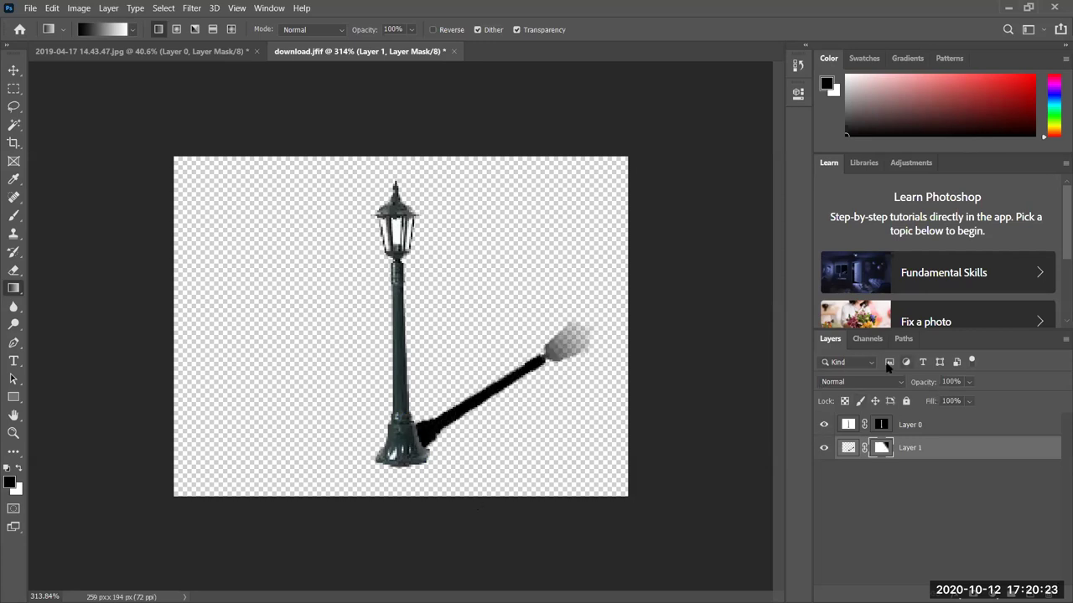
Lower the opacity of the shadow on Layer 1 to 71%
{"action": "left_click", "coordinate": [970, 382]}
{"action": "left_click_drag", "start_coordinate": [987, 400], "coordinate": [954, 401]}
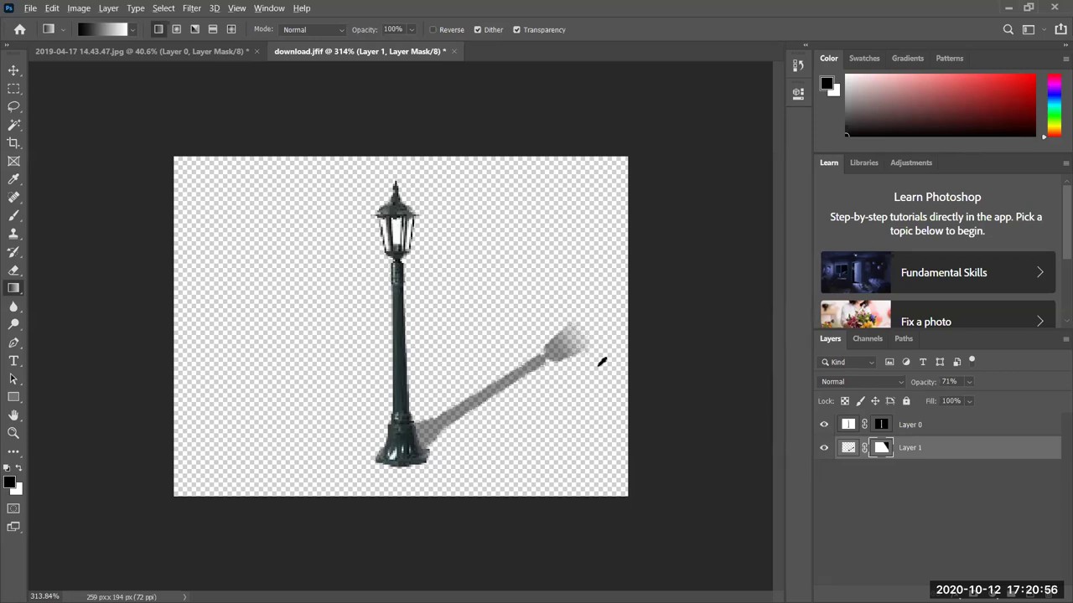
{"action": "scroll", "coordinate": [712, 328], "scroll_direction": "up", "scroll_amount": 5}
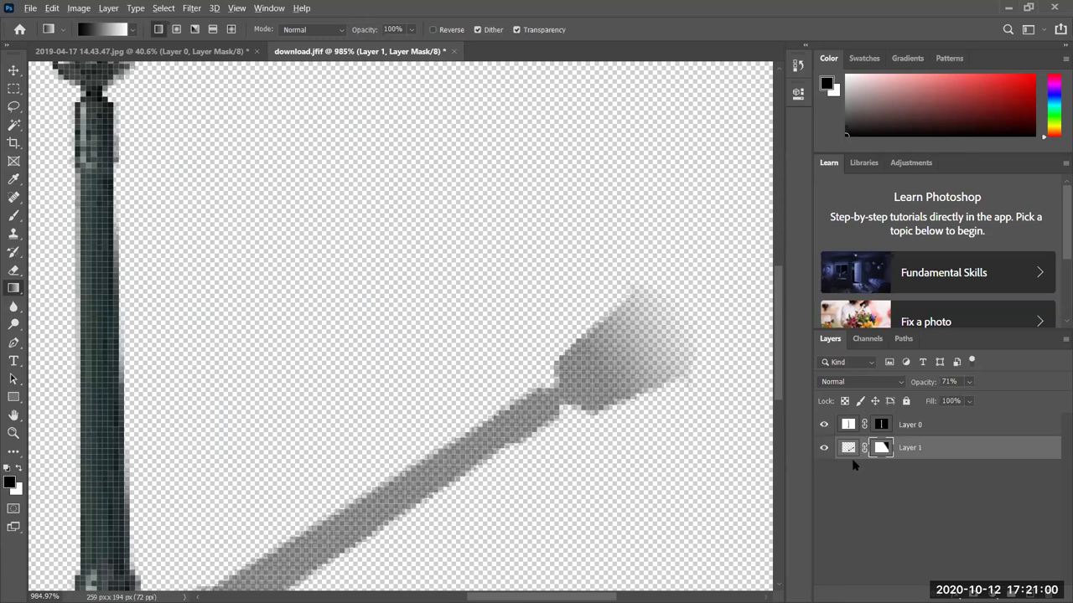
{"action": "scroll", "coordinate": [752, 448], "scroll_direction": "down", "scroll_amount": 1}
{"action": "scroll", "coordinate": [752, 449], "scroll_direction": "down", "scroll_amount": 5}
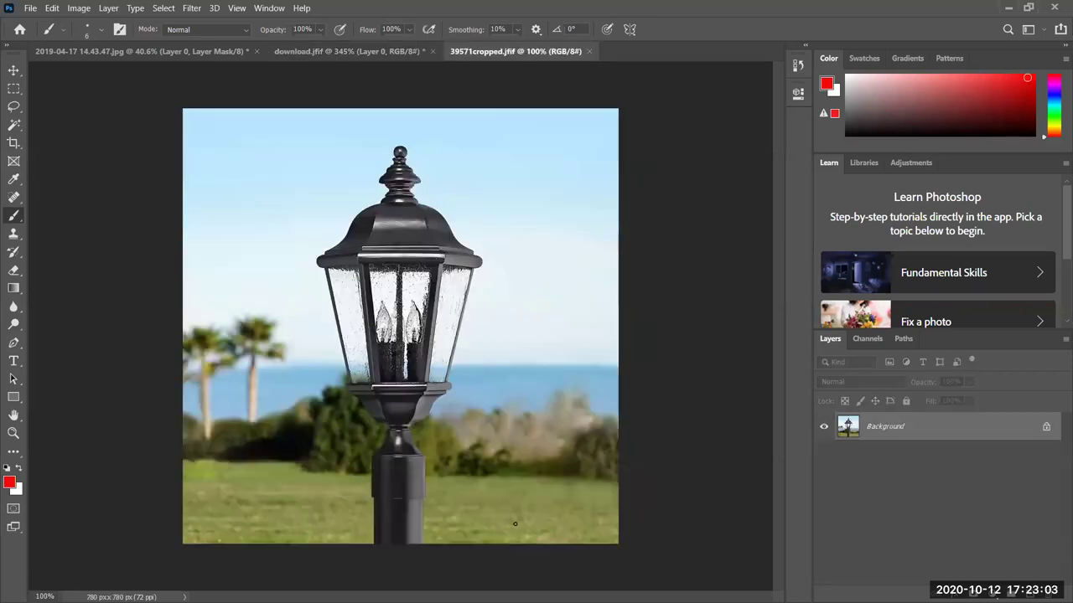
Unlock the Background layer of 39571cropped.jfif and reset the foreground and background colours to default black and white
{"action": "left_click", "coordinate": [1046, 427]}
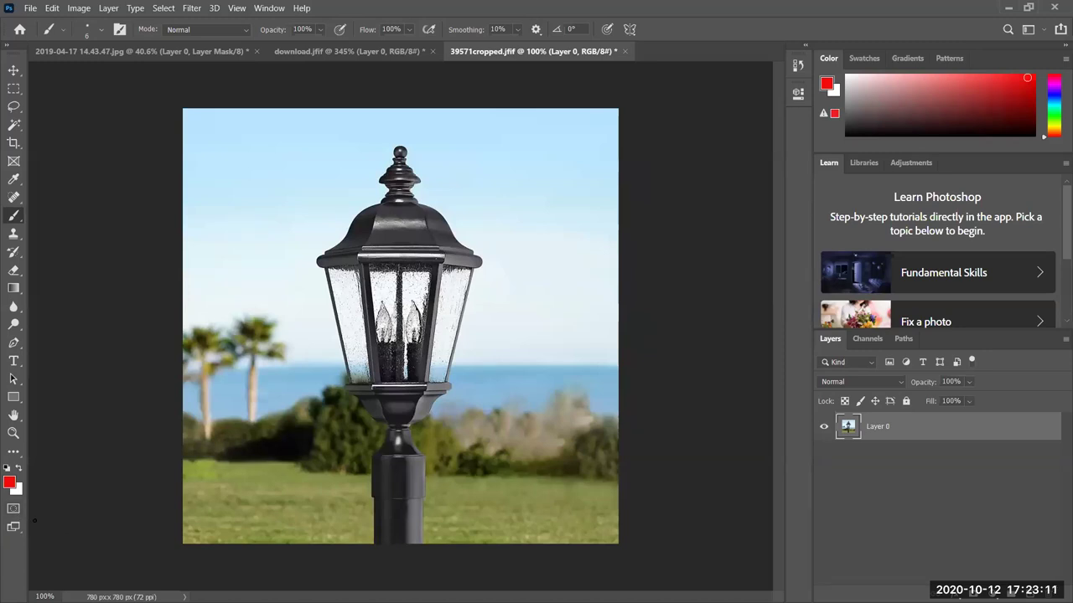
{"action": "left_click", "coordinate": [7, 470]}
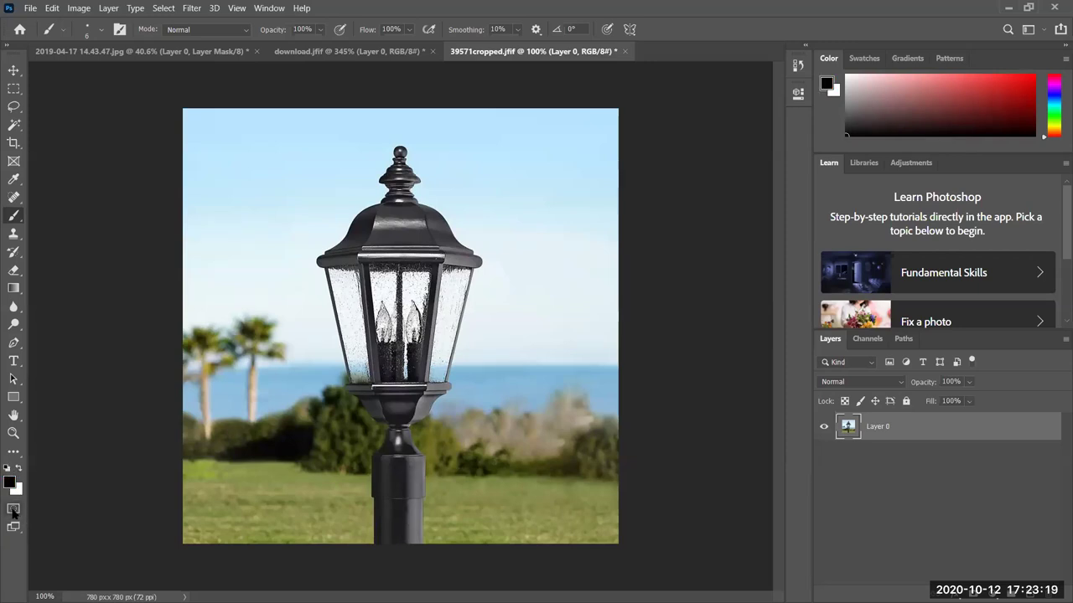
Enter Quick Mask mode and paint the lantern's left inner post and lower base with a 20 px black brush
{"action": "left_click", "coordinate": [12, 510]}
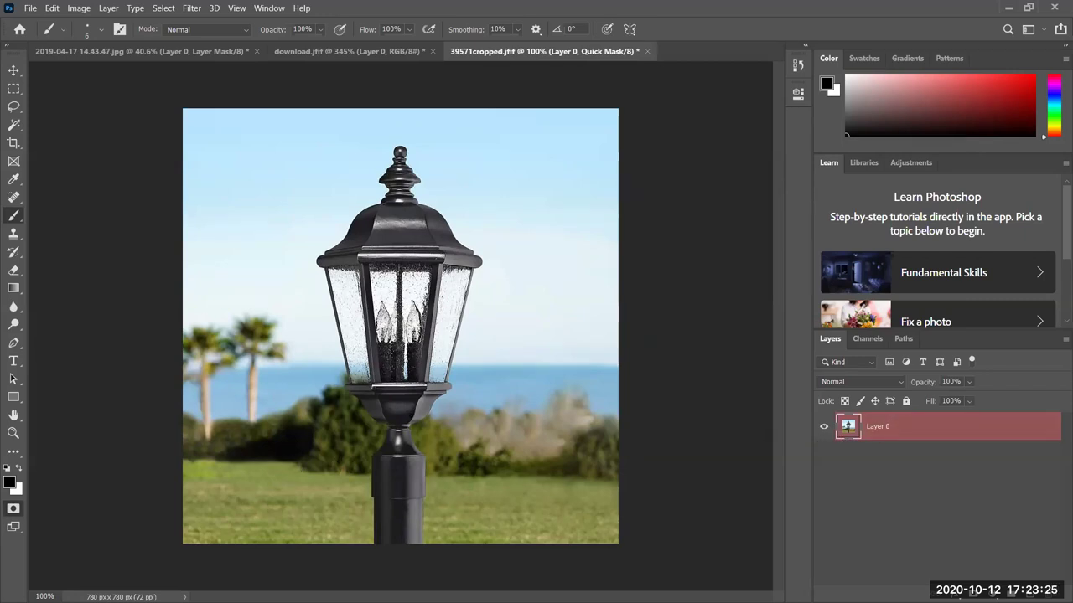
{"action": "key", "text": "bracketright"}
{"action": "key", "text": "bracketright"}
{"action": "key", "text": "bracketright"}
{"action": "scroll", "coordinate": [421, 346], "scroll_direction": "up", "scroll_amount": 5}
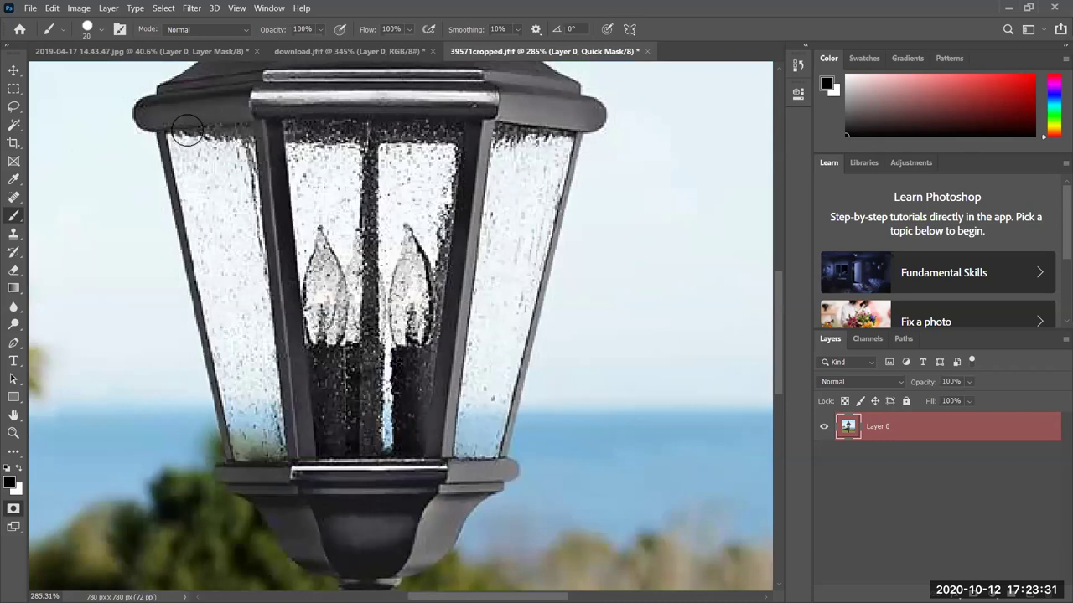
{"action": "mouse_move", "coordinate": [267, 128]}
{"action": "left_mouse_down"}
{"action": "mouse_move", "coordinate": [294, 470]}
{"action": "mouse_move", "coordinate": [292, 480]}
{"action": "mouse_move", "coordinate": [230, 479]}
{"action": "mouse_move", "coordinate": [285, 506]}
{"action": "mouse_move", "coordinate": [297, 525]}
{"action": "mouse_move", "coordinate": [270, 502]}
{"action": "mouse_move", "coordinate": [319, 560]}
{"action": "mouse_move", "coordinate": [361, 569]}
{"action": "mouse_move", "coordinate": [407, 565]}
{"action": "mouse_move", "coordinate": [462, 489]}
{"action": "mouse_move", "coordinate": [301, 517]}
{"action": "mouse_move", "coordinate": [334, 503]}
{"action": "mouse_move", "coordinate": [423, 513]}
{"action": "mouse_move", "coordinate": [336, 543]}
{"action": "mouse_move", "coordinate": [489, 480]}
{"action": "mouse_move", "coordinate": [398, 572]}
{"action": "left_mouse_up"}
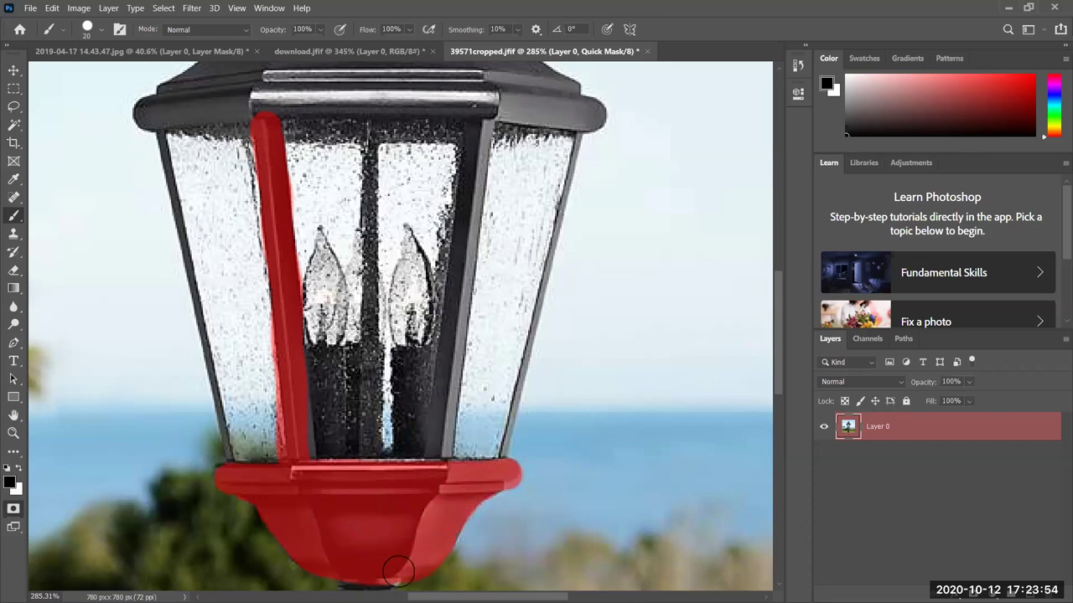
{"action": "mouse_move", "coordinate": [303, 437]}
{"action": "left_mouse_down"}
{"action": "mouse_move", "coordinate": [297, 394]}
{"action": "mouse_move", "coordinate": [305, 540]}
{"action": "left_mouse_up"}
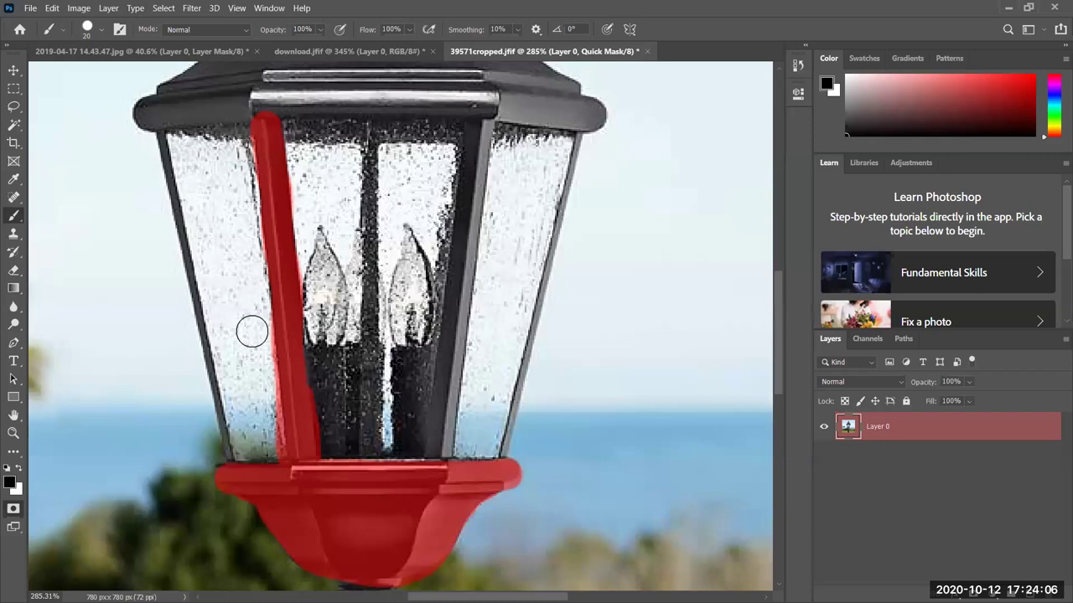
Mask the lantern's thin left outer bar with a 5 px brush and clean up the overspill in white
{"action": "key", "text": "bracketleft"}
{"action": "key", "text": "bracketleft"}
{"action": "key", "text": "bracketleft"}
{"action": "mouse_move", "coordinate": [229, 461]}
{"action": "left_mouse_down"}
{"action": "mouse_move", "coordinate": [161, 126]}
{"action": "mouse_move", "coordinate": [170, 183]}
{"action": "left_mouse_up"}
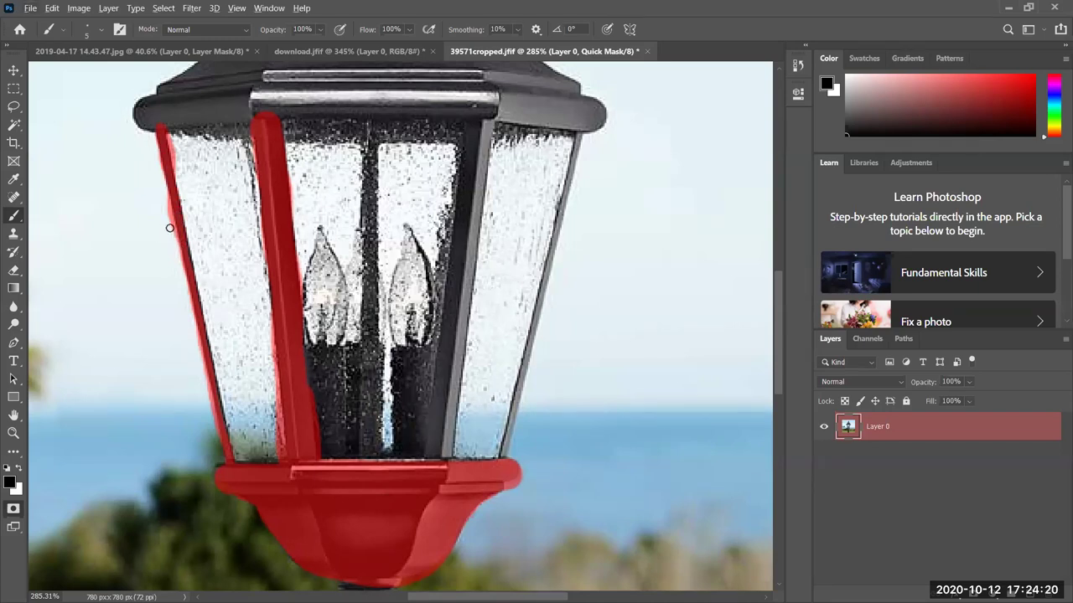
{"action": "left_click", "coordinate": [20, 466]}
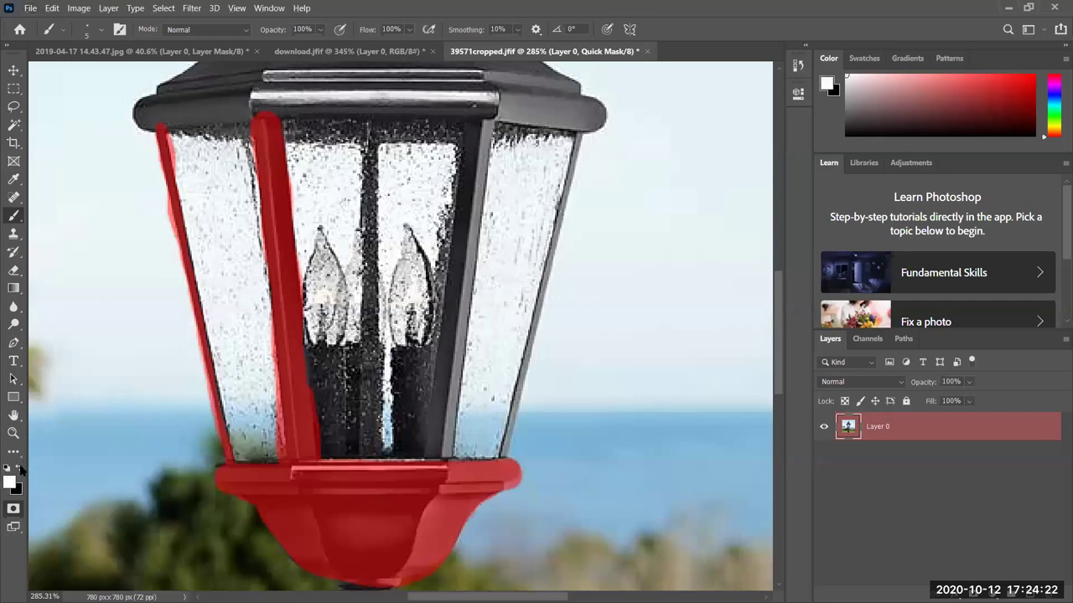
{"action": "left_click_drag", "start_coordinate": [171, 231], "coordinate": [162, 199]}
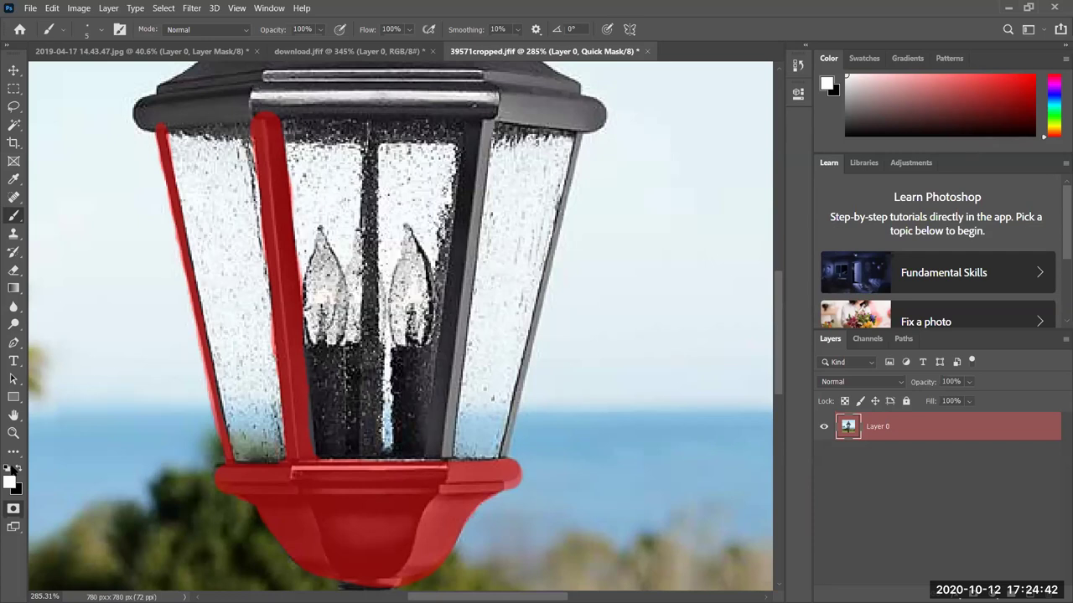
Paint the lantern's thin right outer bar into the quick mask with the 5 px black brush
{"action": "key", "text": "x"}
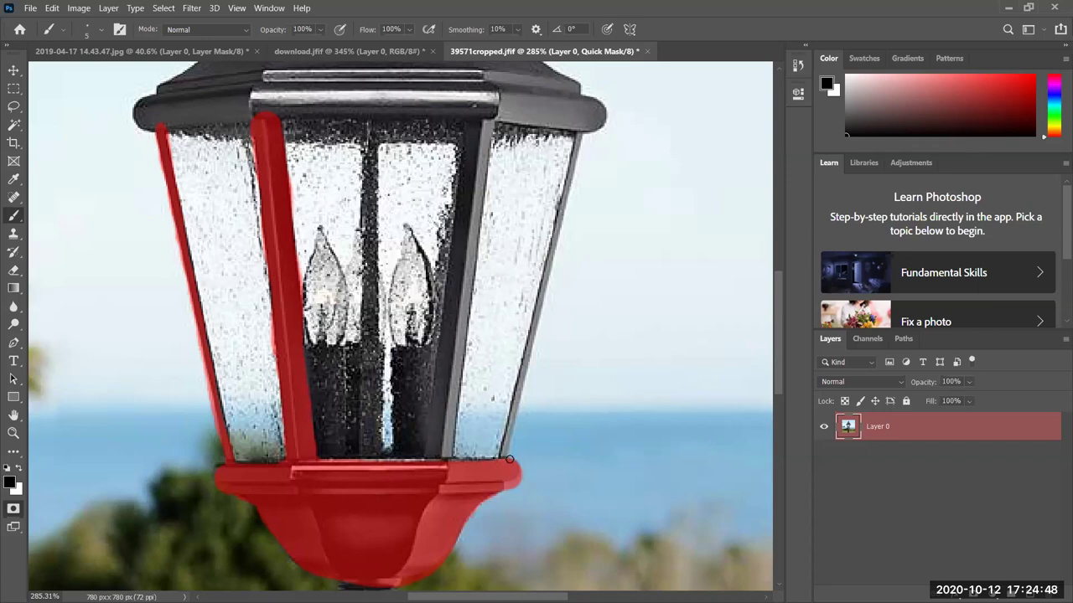
{"action": "left_click_drag", "start_coordinate": [506, 440], "coordinate": [518, 392]}
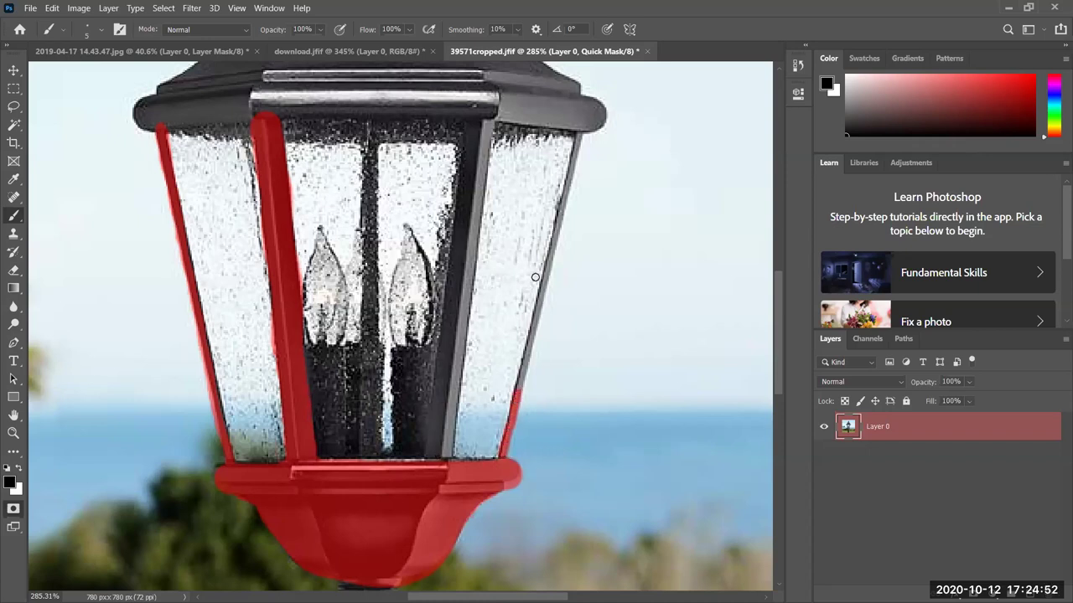
{"action": "left_click_drag", "start_coordinate": [533, 318], "coordinate": [521, 375]}
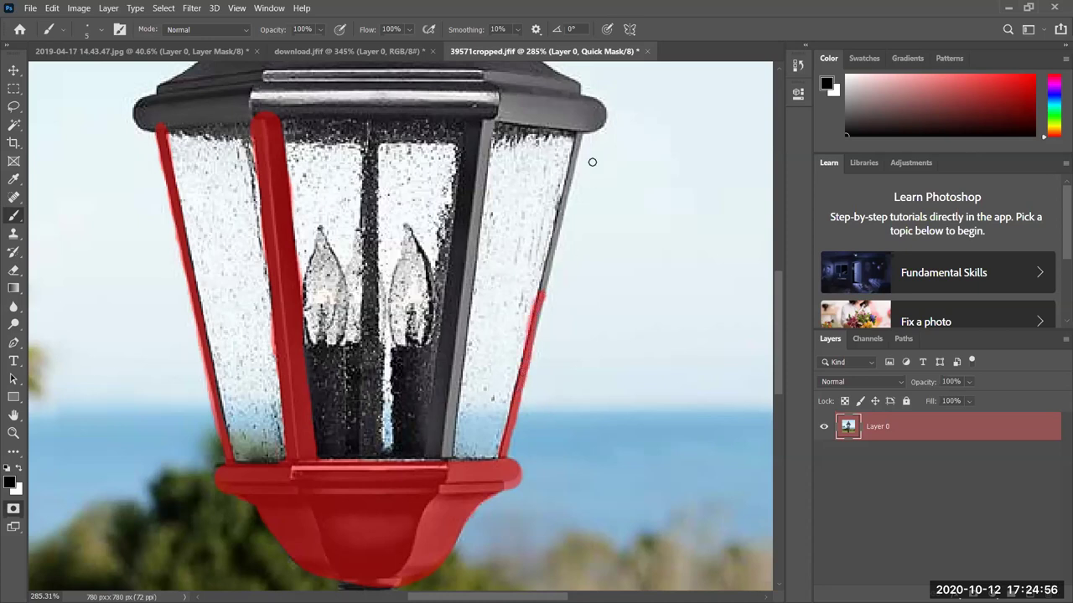
{"action": "left_click_drag", "start_coordinate": [579, 131], "coordinate": [531, 337]}
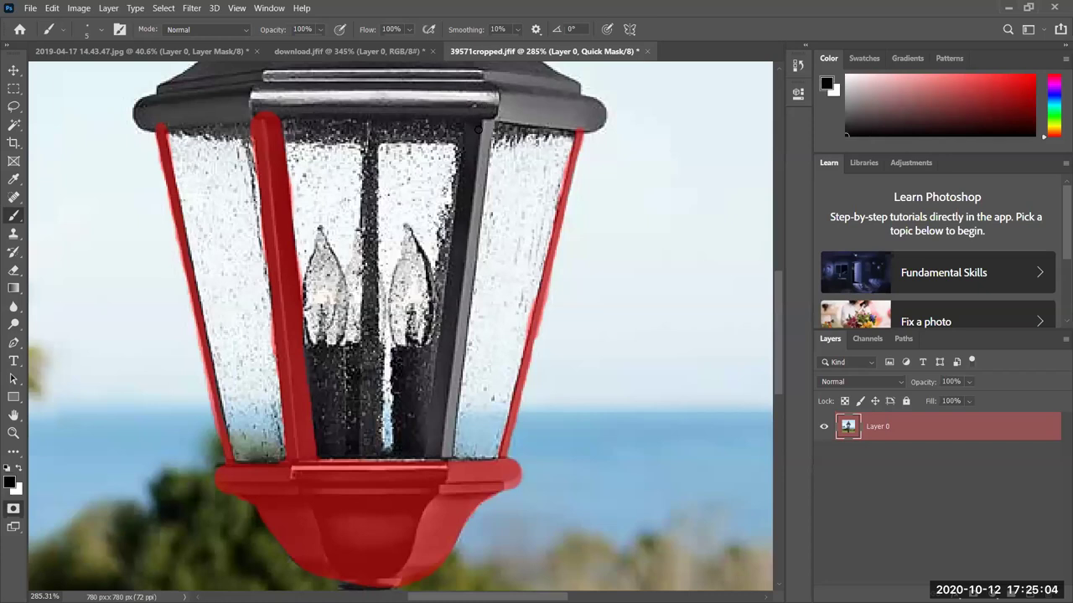
Enlarge the brush to 20 px and paint the lantern's right inner post into the quick mask
{"action": "key", "text": "bracketright"}
{"action": "key", "text": "bracketright"}
{"action": "key", "text": "bracketright"}
{"action": "key", "text": "bracketright"}
{"action": "key", "text": "bracketright"}
{"action": "key", "text": "bracketright"}
{"action": "left_click_drag", "start_coordinate": [479, 129], "coordinate": [439, 475]}
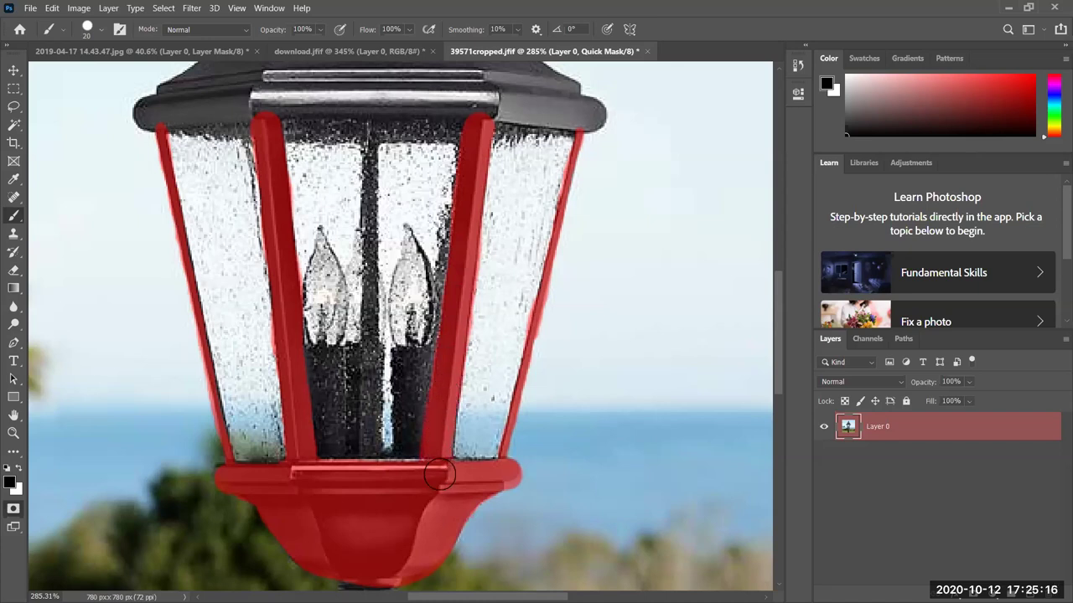
Paint the lantern's roof and top finial into the quick mask, alternating black and white to correct the edges
{"action": "scroll", "coordinate": [444, 255], "scroll_direction": "up", "scroll_amount": 3}
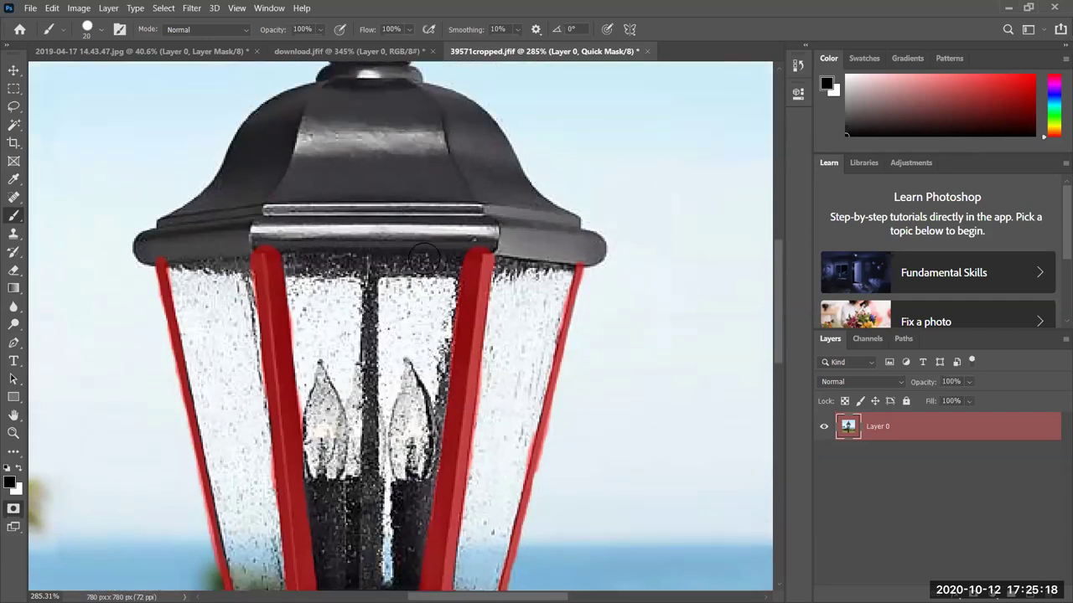
{"action": "scroll", "coordinate": [423, 256], "scroll_direction": "up", "scroll_amount": 3}
{"action": "mouse_move", "coordinate": [146, 370]}
{"action": "left_mouse_down"}
{"action": "mouse_move", "coordinate": [424, 352]}
{"action": "mouse_move", "coordinate": [596, 375]}
{"action": "mouse_move", "coordinate": [552, 341]}
{"action": "mouse_move", "coordinate": [480, 249]}
{"action": "mouse_move", "coordinate": [434, 221]}
{"action": "mouse_move", "coordinate": [386, 213]}
{"action": "mouse_move", "coordinate": [290, 229]}
{"action": "mouse_move", "coordinate": [197, 340]}
{"action": "mouse_move", "coordinate": [163, 352]}
{"action": "mouse_move", "coordinate": [354, 334]}
{"action": "mouse_move", "coordinate": [537, 356]}
{"action": "mouse_move", "coordinate": [439, 319]}
{"action": "mouse_move", "coordinate": [324, 324]}
{"action": "mouse_move", "coordinate": [349, 299]}
{"action": "mouse_move", "coordinate": [482, 294]}
{"action": "mouse_move", "coordinate": [363, 283]}
{"action": "mouse_move", "coordinate": [485, 305]}
{"action": "mouse_move", "coordinate": [419, 243]}
{"action": "mouse_move", "coordinate": [500, 333]}
{"action": "mouse_move", "coordinate": [489, 305]}
{"action": "mouse_move", "coordinate": [416, 248]}
{"action": "mouse_move", "coordinate": [343, 256]}
{"action": "mouse_move", "coordinate": [356, 234]}
{"action": "mouse_move", "coordinate": [266, 286]}
{"action": "mouse_move", "coordinate": [269, 313]}
{"action": "mouse_move", "coordinate": [388, 265]}
{"action": "mouse_move", "coordinate": [282, 328]}
{"action": "mouse_move", "coordinate": [377, 270]}
{"action": "mouse_move", "coordinate": [338, 305]}
{"action": "mouse_move", "coordinate": [237, 330]}
{"action": "mouse_move", "coordinate": [244, 271]}
{"action": "mouse_move", "coordinate": [263, 242]}
{"action": "mouse_move", "coordinate": [258, 325]}
{"action": "mouse_move", "coordinate": [239, 285]}
{"action": "mouse_move", "coordinate": [269, 230]}
{"action": "mouse_move", "coordinate": [263, 206]}
{"action": "mouse_move", "coordinate": [230, 232]}
{"action": "mouse_move", "coordinate": [192, 302]}
{"action": "mouse_move", "coordinate": [141, 338]}
{"action": "left_mouse_up"}
{"action": "key", "text": "x"}
{"action": "scroll", "coordinate": [441, 220], "scroll_direction": "up", "scroll_amount": 3}
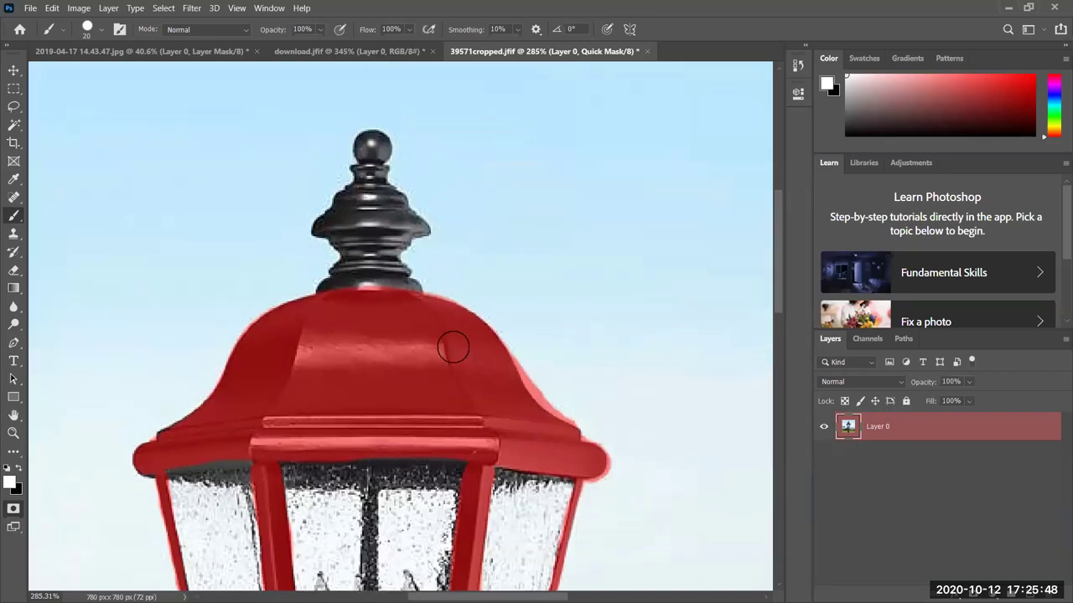
{"action": "key", "text": "x"}
{"action": "left_click_drag", "start_coordinate": [384, 269], "coordinate": [372, 195]}
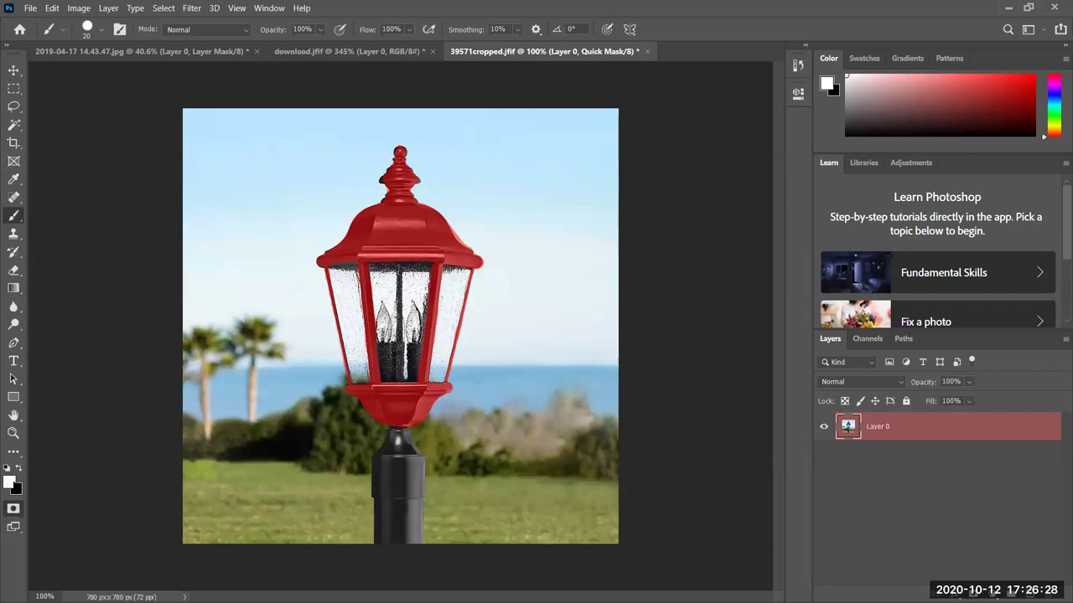
Exit Quick Mask mode, convert the selection into a layer mask on Layer 0, and invert the mask to isolate the lantern
{"action": "left_click", "coordinate": [13, 510]}
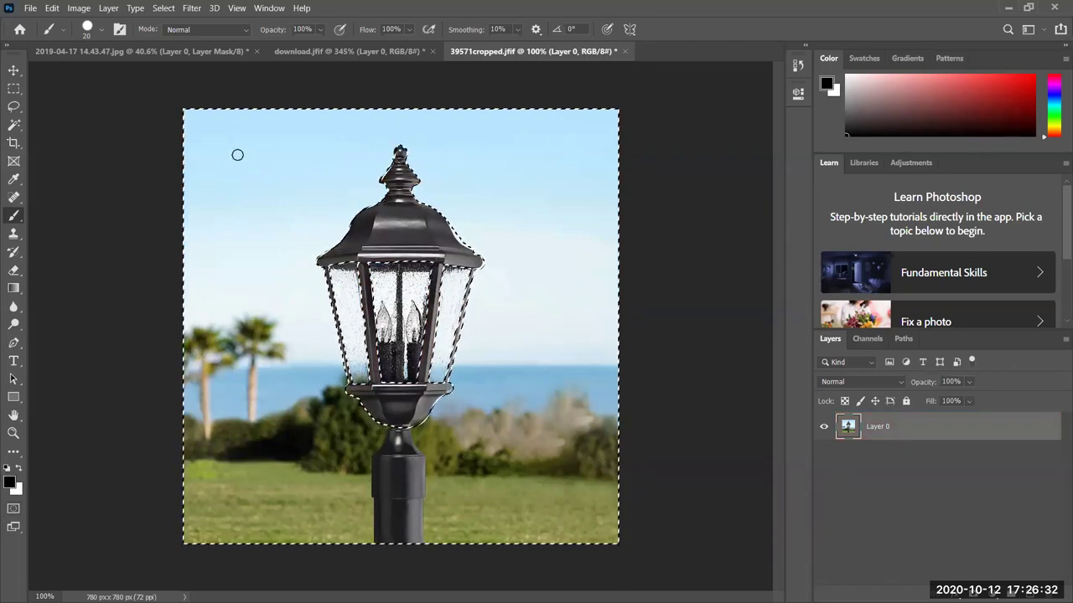
{"action": "left_click", "coordinate": [955, 591], "text": "alt"}
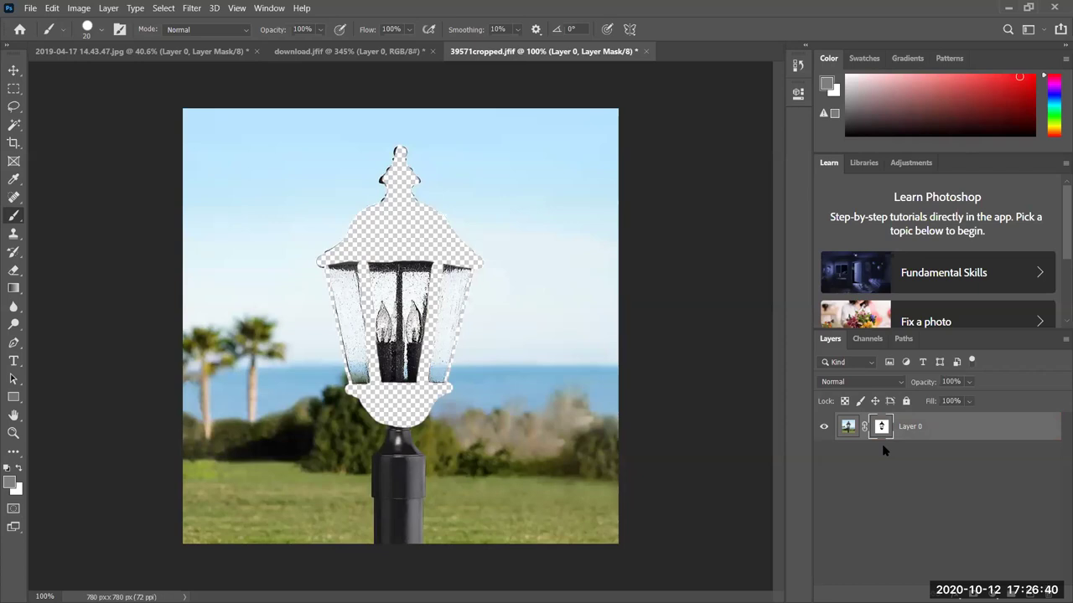
{"action": "key", "text": "ctrl+i"}
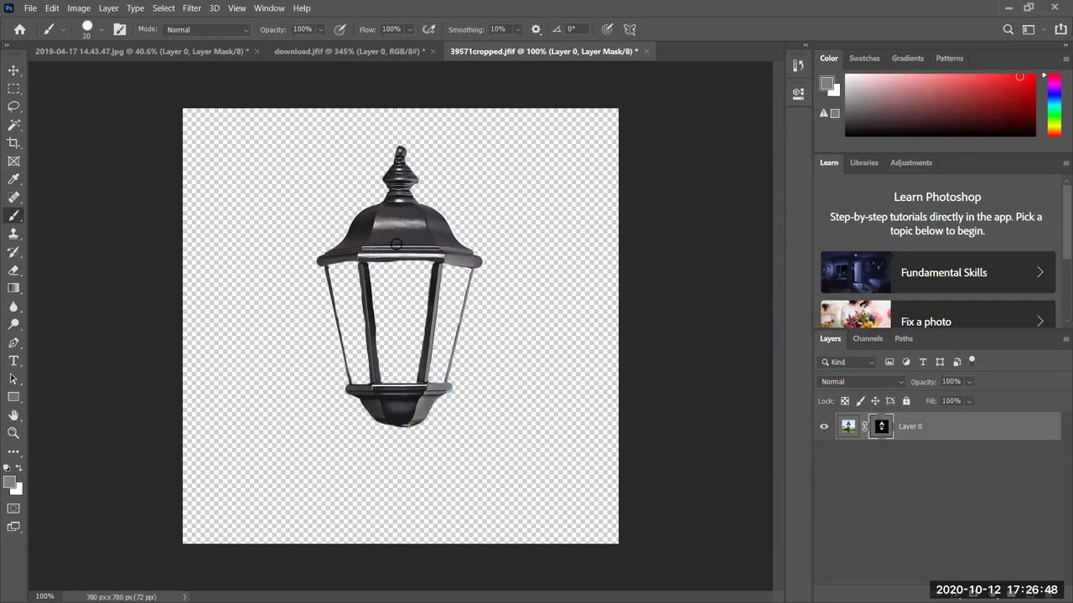
Reset the colours to default and touch up Layer 0's mask around the lantern with white and black paint
{"action": "left_click", "coordinate": [7, 467]}
{"action": "key", "text": "x"}
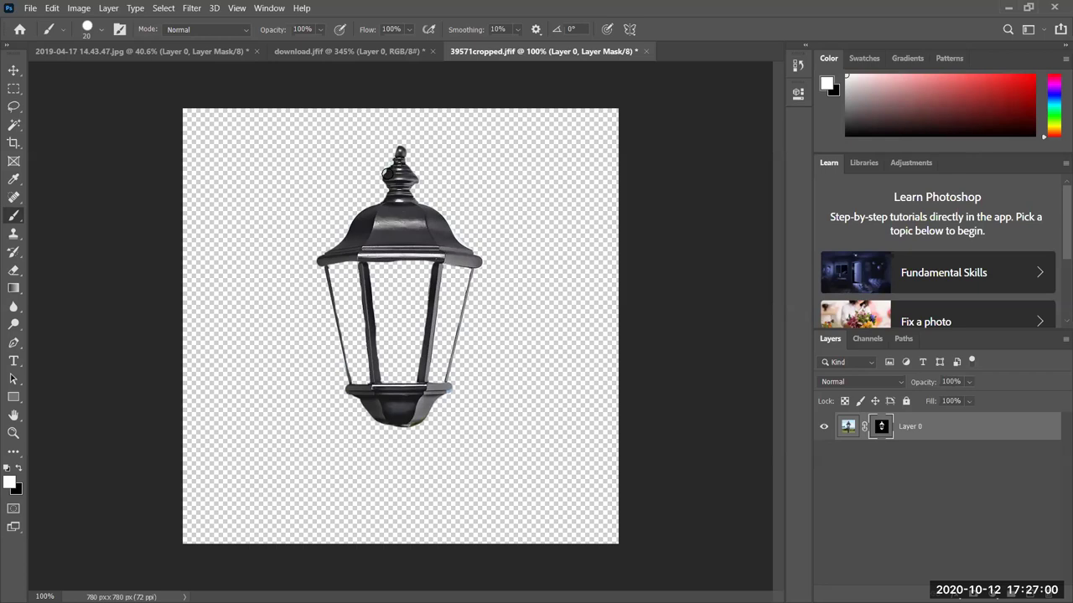
{"action": "mouse_move", "coordinate": [405, 345]}
{"action": "left_mouse_down"}
{"action": "mouse_move", "coordinate": [368, 287]}
{"action": "mouse_move", "coordinate": [441, 299]}
{"action": "mouse_move", "coordinate": [402, 312]}
{"action": "mouse_move", "coordinate": [419, 315]}
{"action": "mouse_move", "coordinate": [380, 339]}
{"action": "mouse_move", "coordinate": [419, 350]}
{"action": "mouse_move", "coordinate": [381, 362]}
{"action": "mouse_move", "coordinate": [415, 352]}
{"action": "mouse_move", "coordinate": [403, 344]}
{"action": "mouse_move", "coordinate": [388, 356]}
{"action": "mouse_move", "coordinate": [408, 363]}
{"action": "mouse_move", "coordinate": [401, 375]}
{"action": "mouse_move", "coordinate": [381, 367]}
{"action": "mouse_move", "coordinate": [404, 374]}
{"action": "mouse_move", "coordinate": [394, 302]}
{"action": "mouse_move", "coordinate": [385, 344]}
{"action": "mouse_move", "coordinate": [401, 372]}
{"action": "mouse_move", "coordinate": [411, 339]}
{"action": "left_mouse_up"}
{"action": "key", "text": "x"}
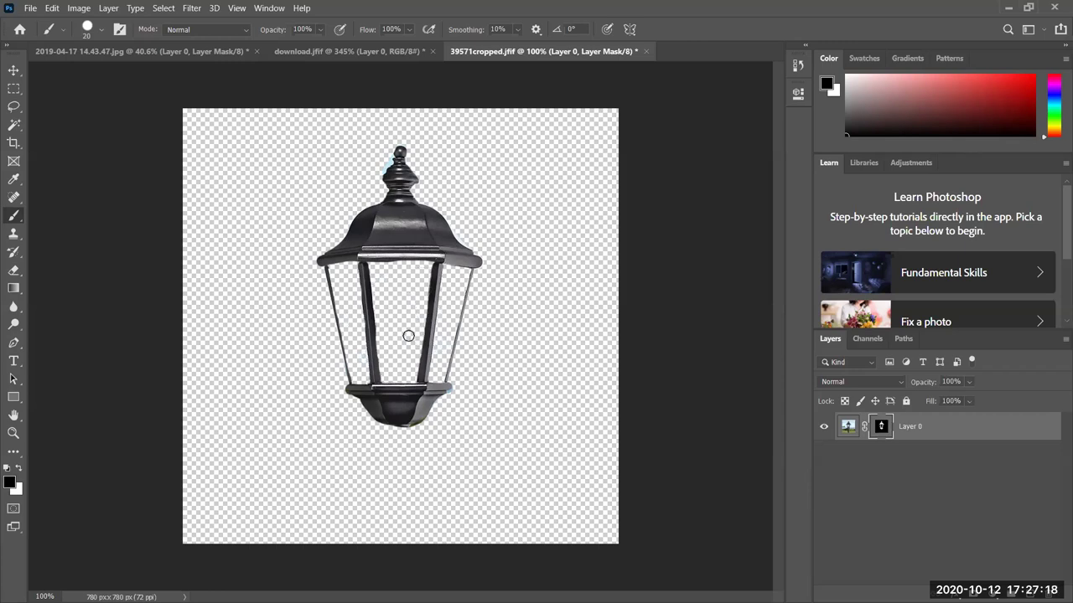
Disable Layer 0's mask to view the original photo, and enable the mask again
{"action": "right_click", "coordinate": [883, 429]}
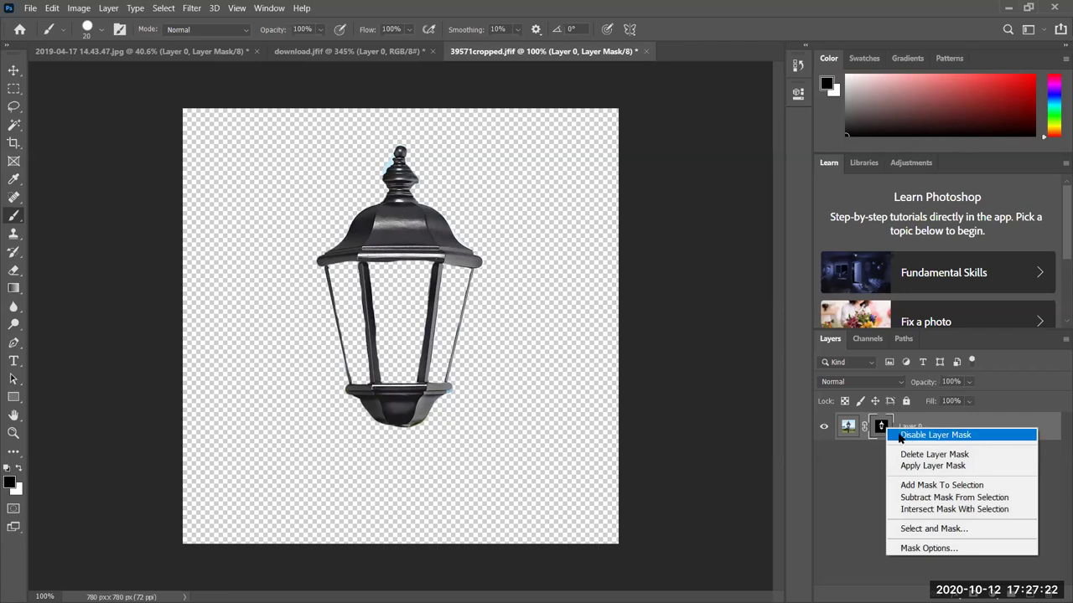
{"action": "left_click", "coordinate": [909, 437]}
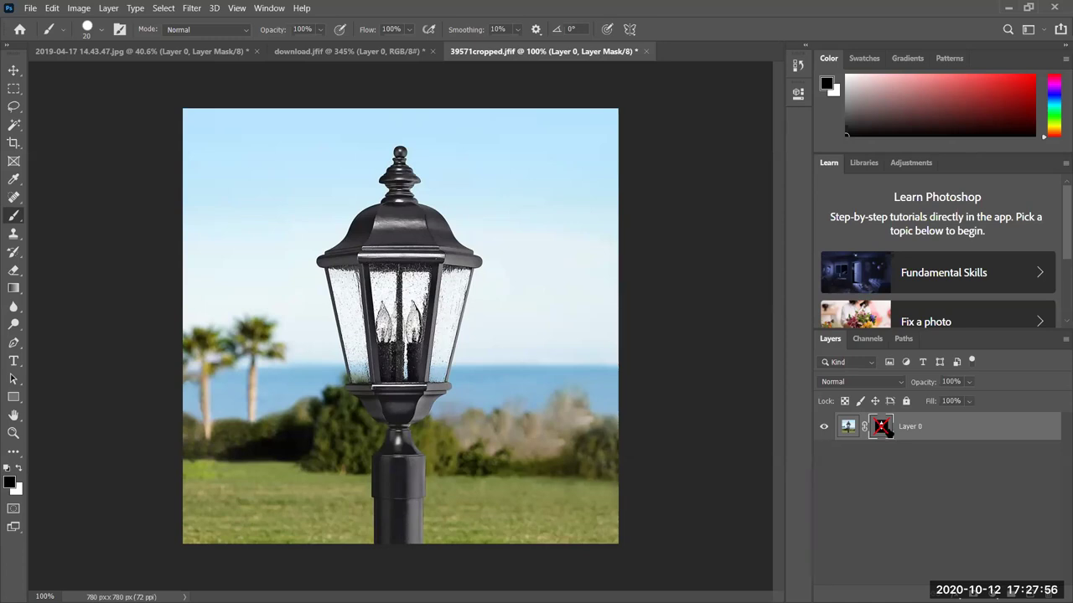
{"action": "left_click", "coordinate": [880, 426], "text": "shift"}
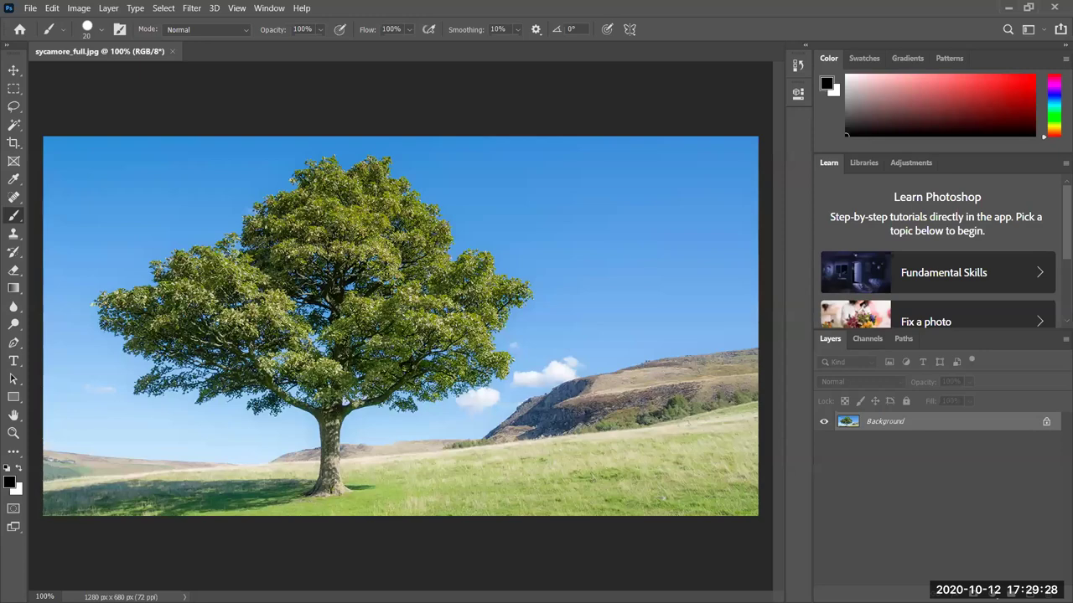
Examine the sycamore's foliage, branches and sky gaps up close and as a whole in sycamore_full.jpg
{"action": "scroll", "coordinate": [382, 323], "scroll_direction": "up", "scroll_amount": 5}
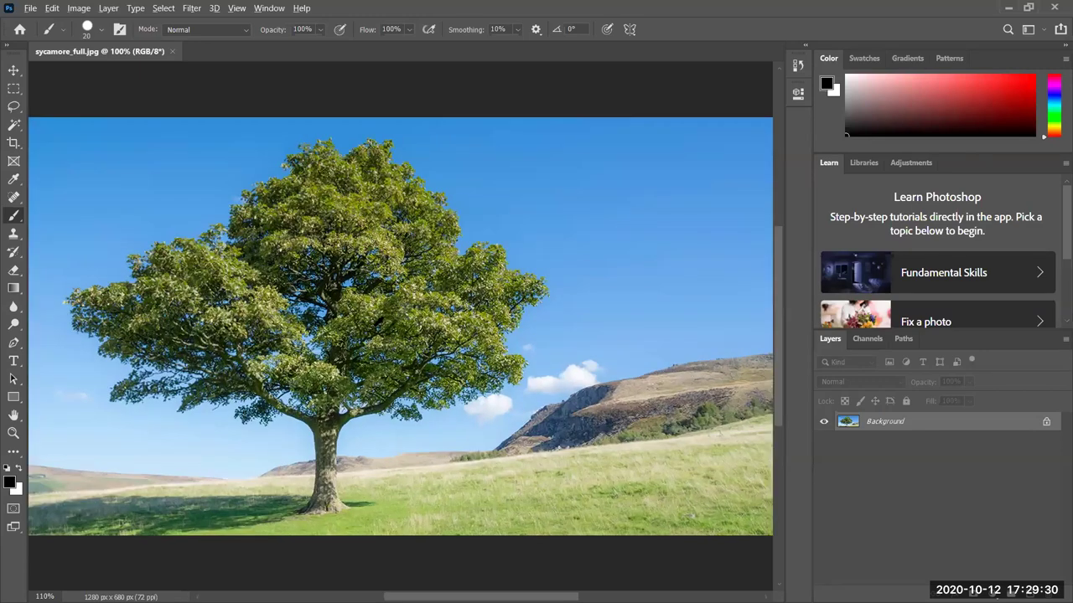
{"action": "scroll", "coordinate": [407, 348], "scroll_direction": "up", "scroll_amount": 5}
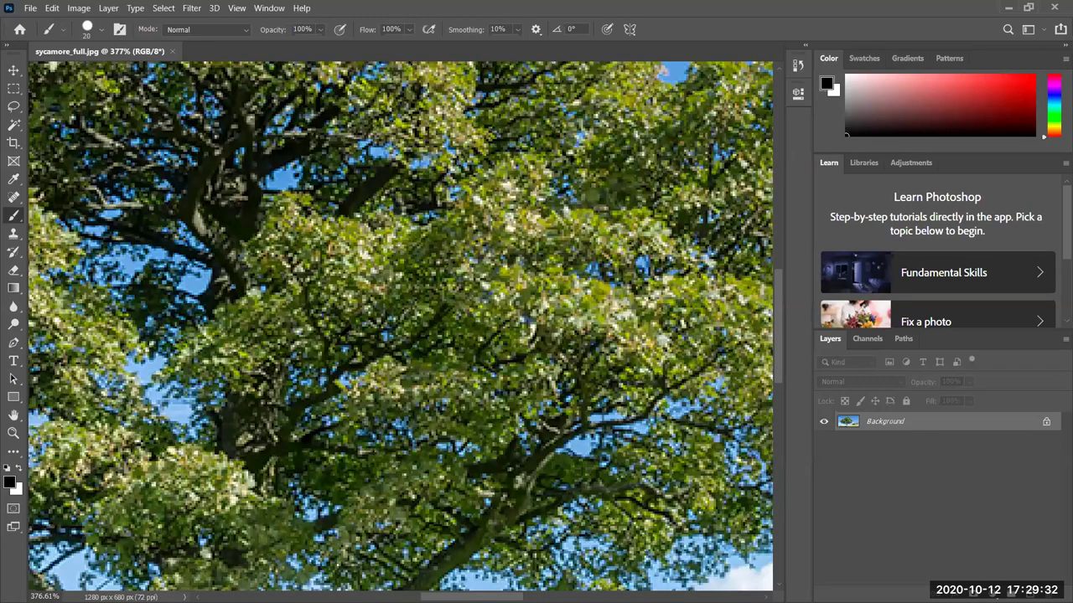
{"action": "scroll", "coordinate": [407, 348], "scroll_direction": "down", "scroll_amount": 6}
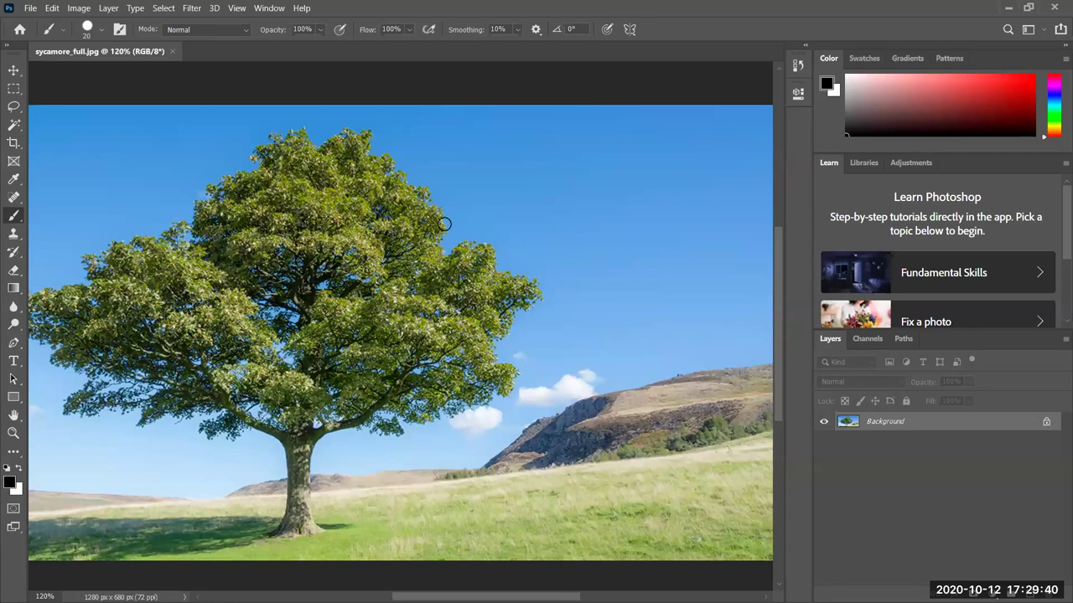
{"action": "scroll", "coordinate": [376, 348], "scroll_direction": "up", "scroll_amount": 1}
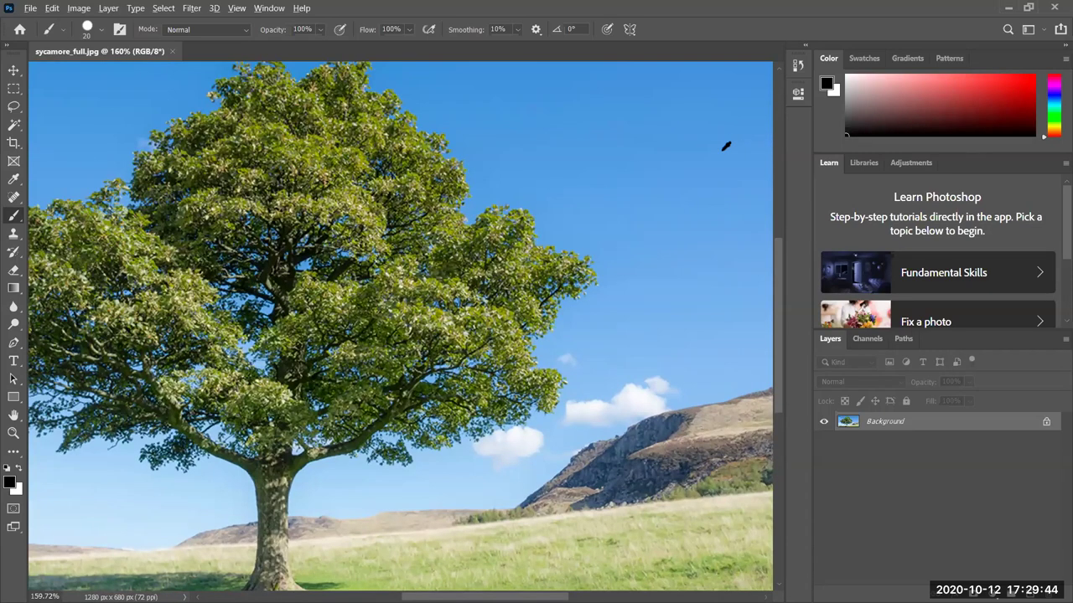
{"action": "scroll", "coordinate": [726, 146], "scroll_direction": "down", "scroll_amount": 2}
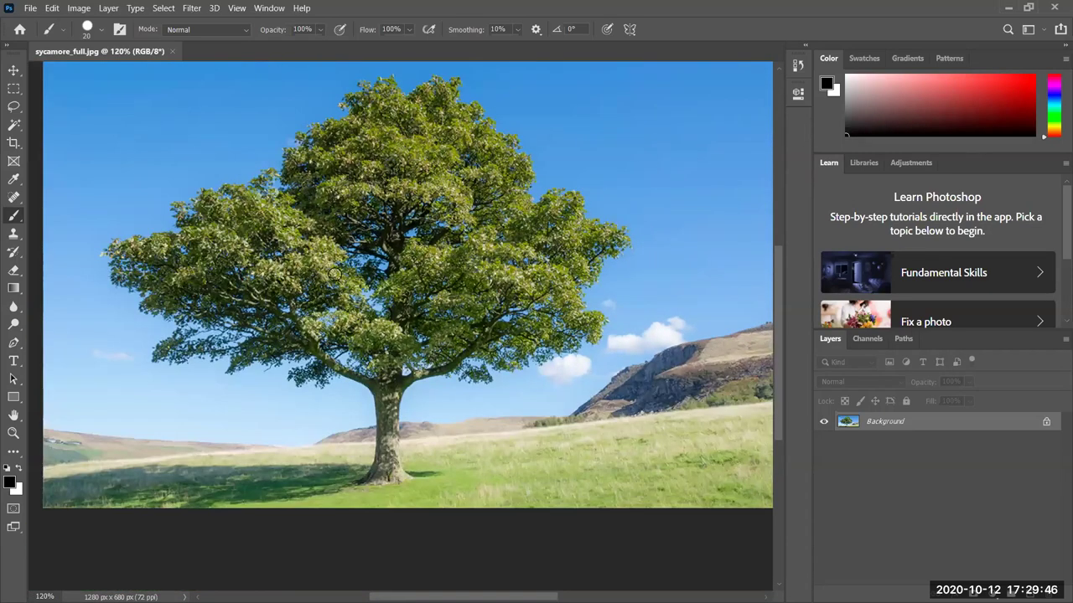
{"action": "scroll", "coordinate": [407, 259], "scroll_direction": "up", "scroll_amount": 3}
{"action": "scroll", "coordinate": [322, 240], "scroll_direction": "up", "scroll_amount": 4}
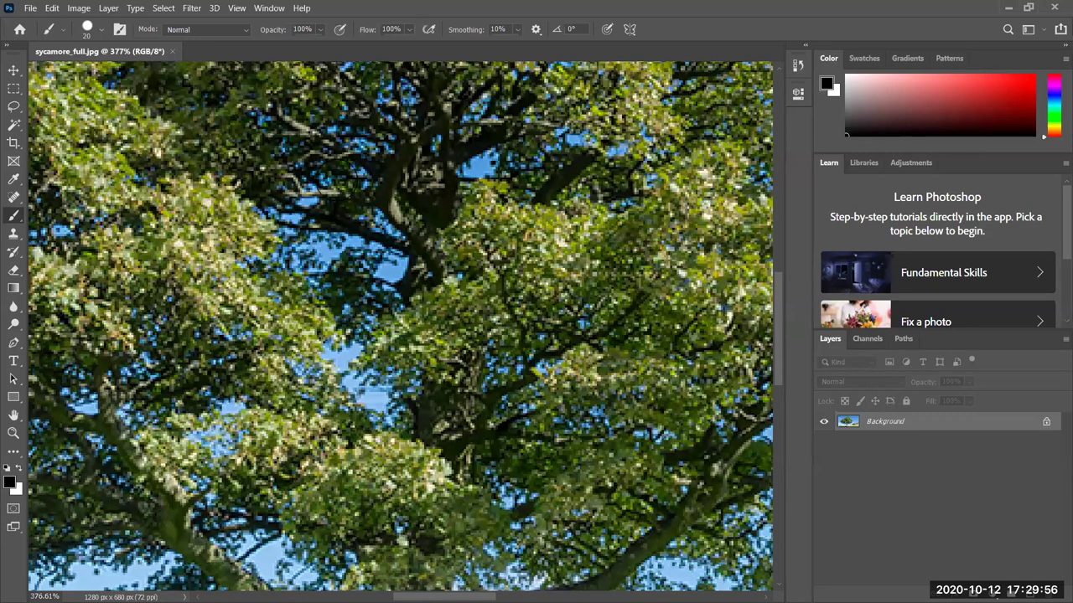
{"action": "scroll", "coordinate": [360, 289], "scroll_direction": "down", "scroll_amount": 1}
{"action": "scroll", "coordinate": [453, 360], "scroll_direction": "down", "scroll_amount": 6}
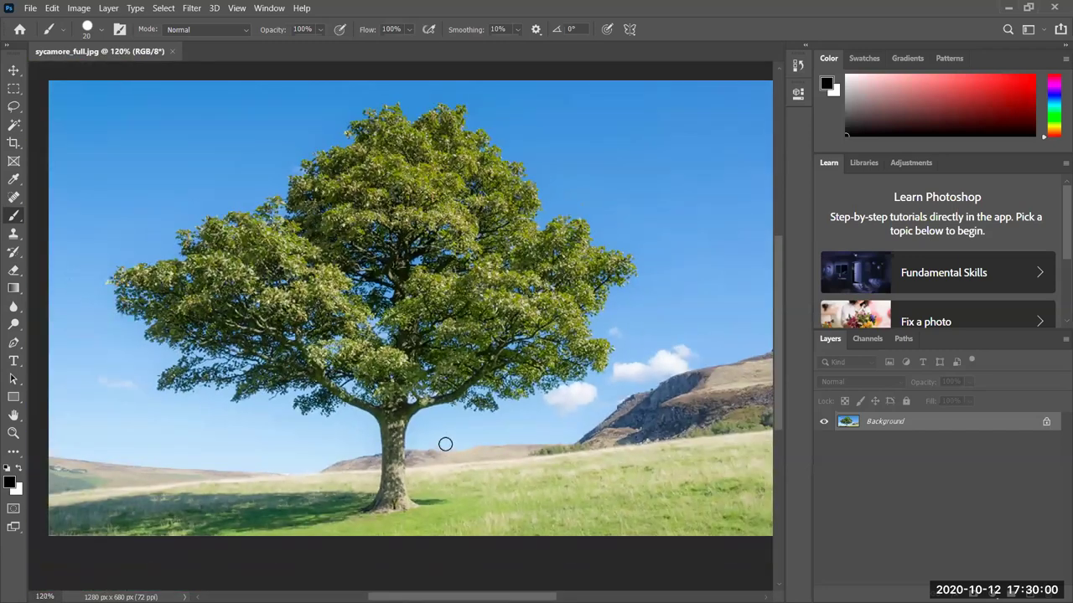
{"action": "scroll", "coordinate": [395, 401], "scroll_direction": "up", "scroll_amount": 3}
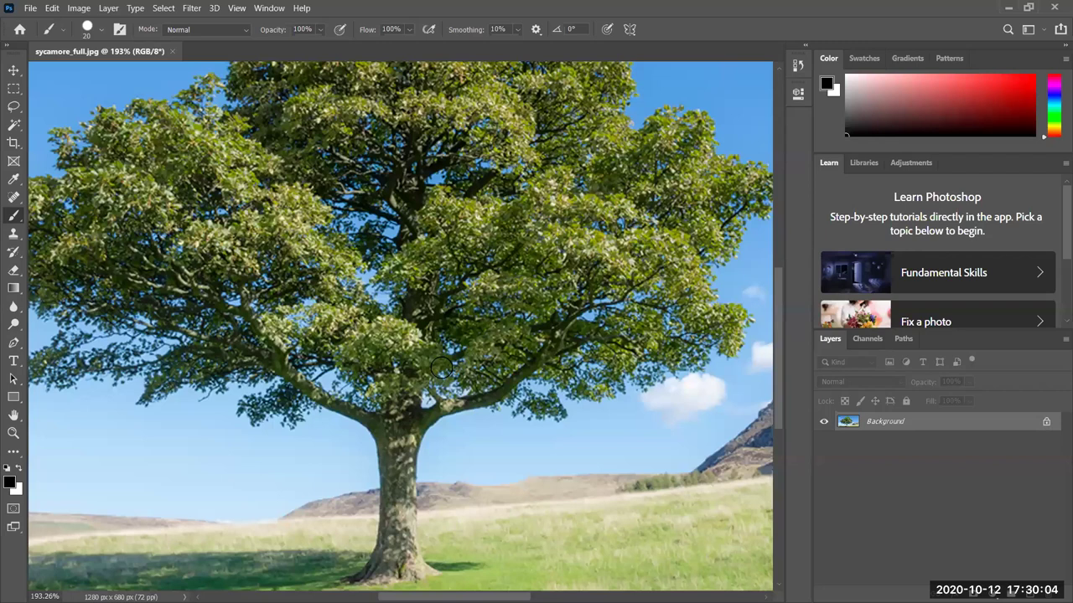
Unlock the Background of sycamore_full.jpg into an editable layer and show the image's colour channels
{"action": "left_click", "coordinate": [1045, 422]}
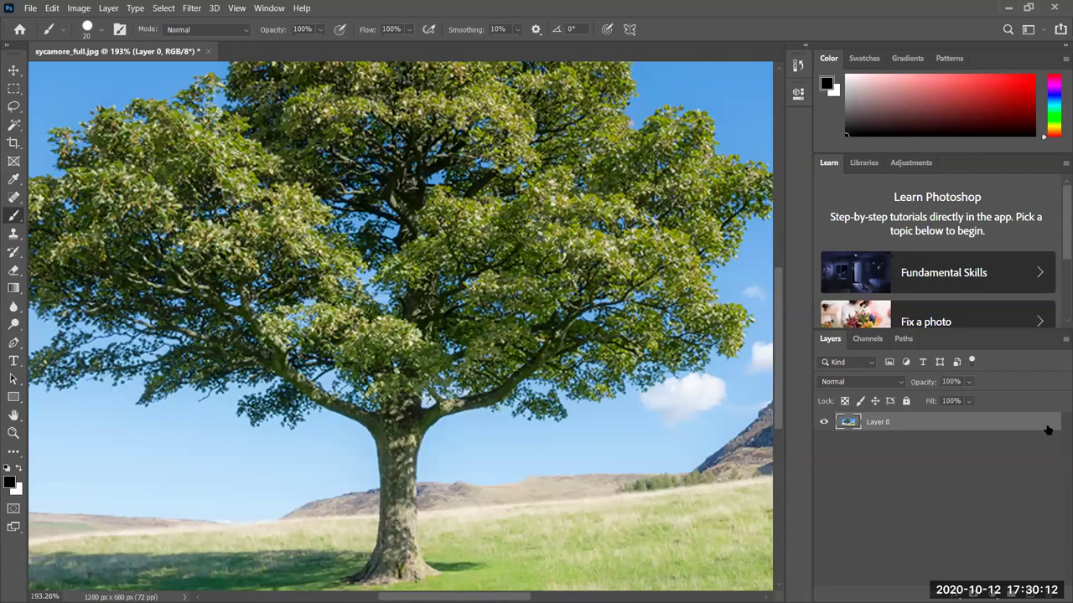
{"action": "left_click", "coordinate": [867, 339]}
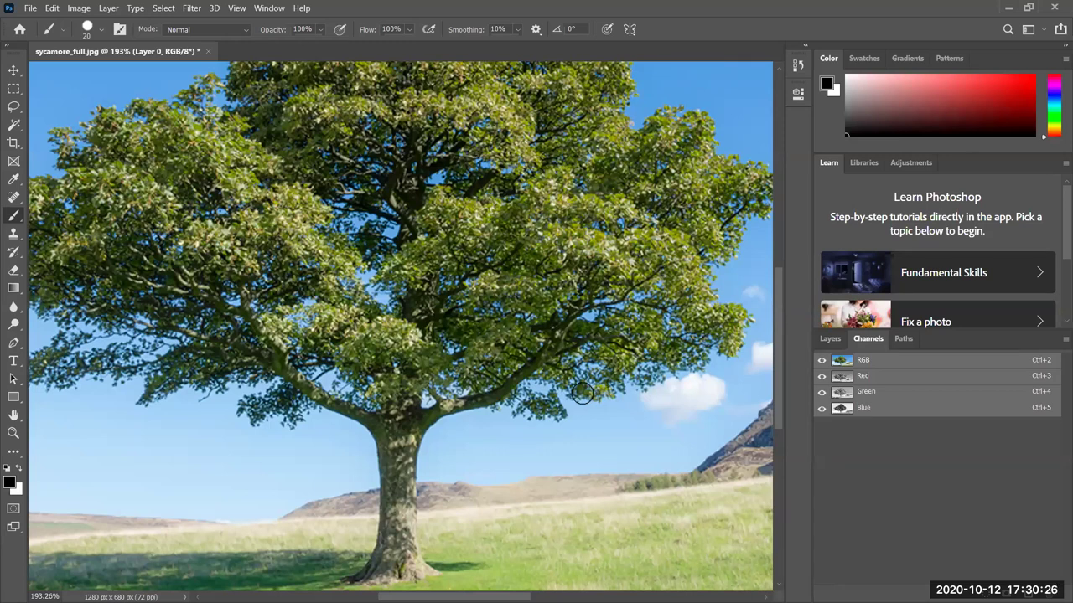
View the green, red and blue channels one at a time to compare how strongly the tree contrasts with the sky
{"action": "left_click", "coordinate": [822, 408]}
{"action": "left_click", "coordinate": [821, 377]}
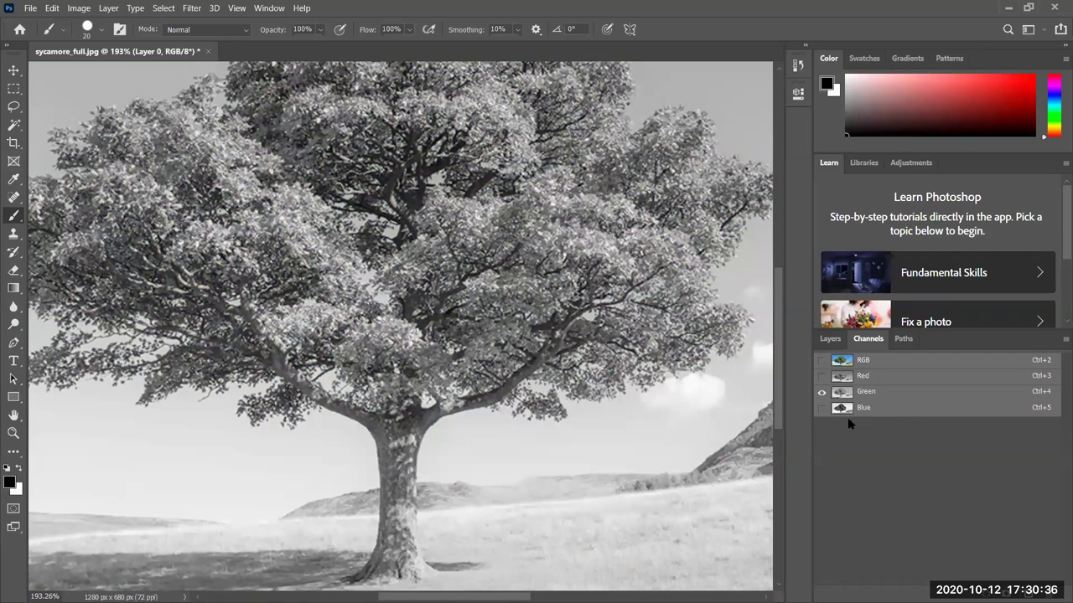
{"action": "left_click", "coordinate": [821, 376]}
{"action": "left_click", "coordinate": [821, 392]}
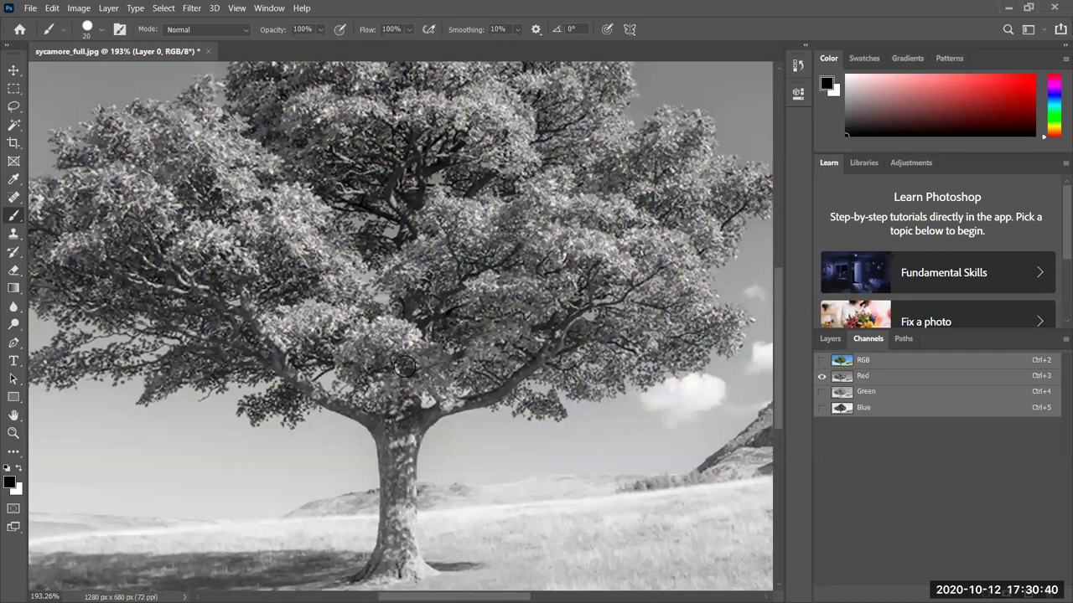
{"action": "scroll", "coordinate": [411, 369], "scroll_direction": "down", "scroll_amount": 3}
{"action": "scroll", "coordinate": [411, 369], "scroll_direction": "down", "scroll_amount": 2}
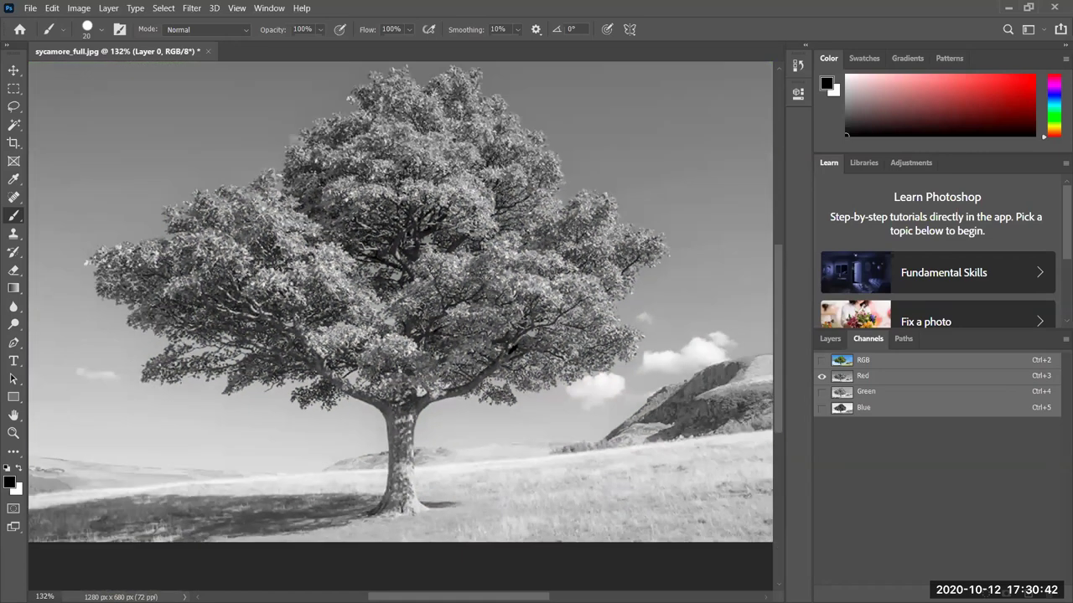
{"action": "scroll", "coordinate": [513, 350], "scroll_direction": "down", "scroll_amount": 2}
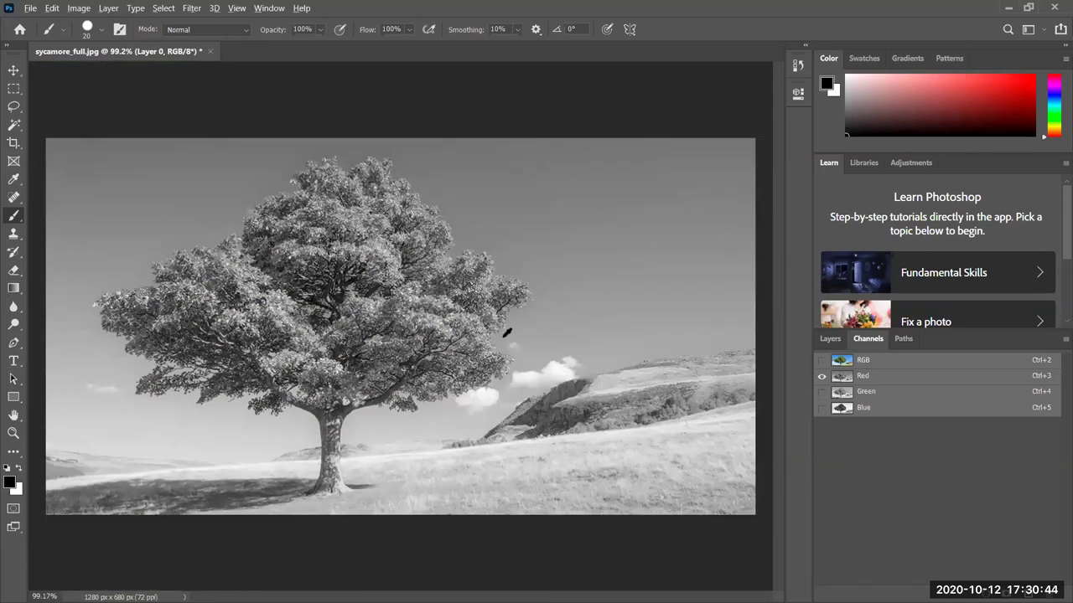
{"action": "scroll", "coordinate": [507, 335], "scroll_direction": "up", "scroll_amount": 1}
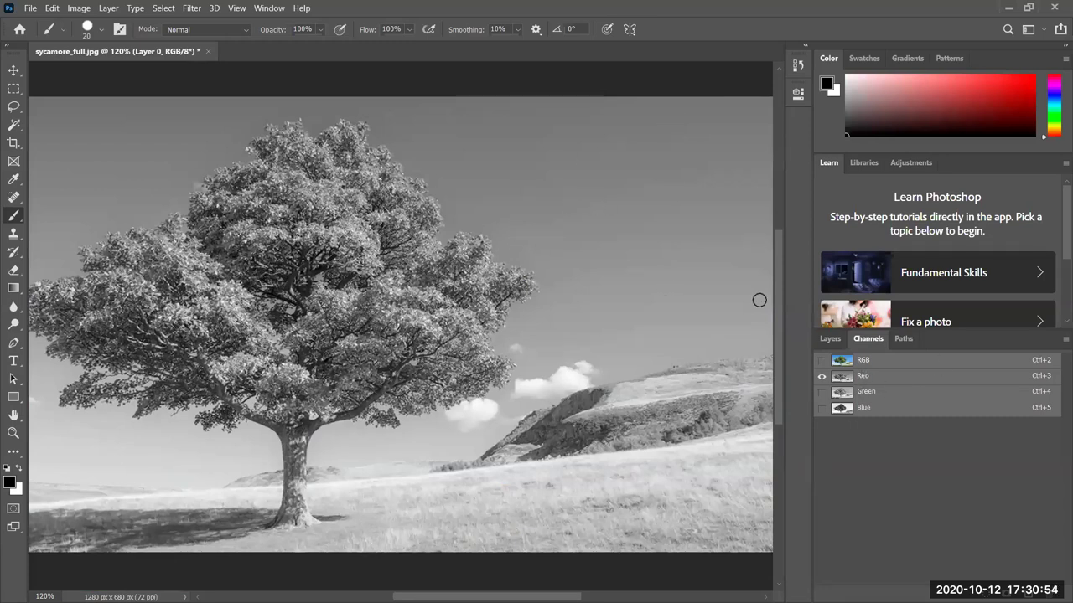
{"action": "left_click", "coordinate": [822, 392]}
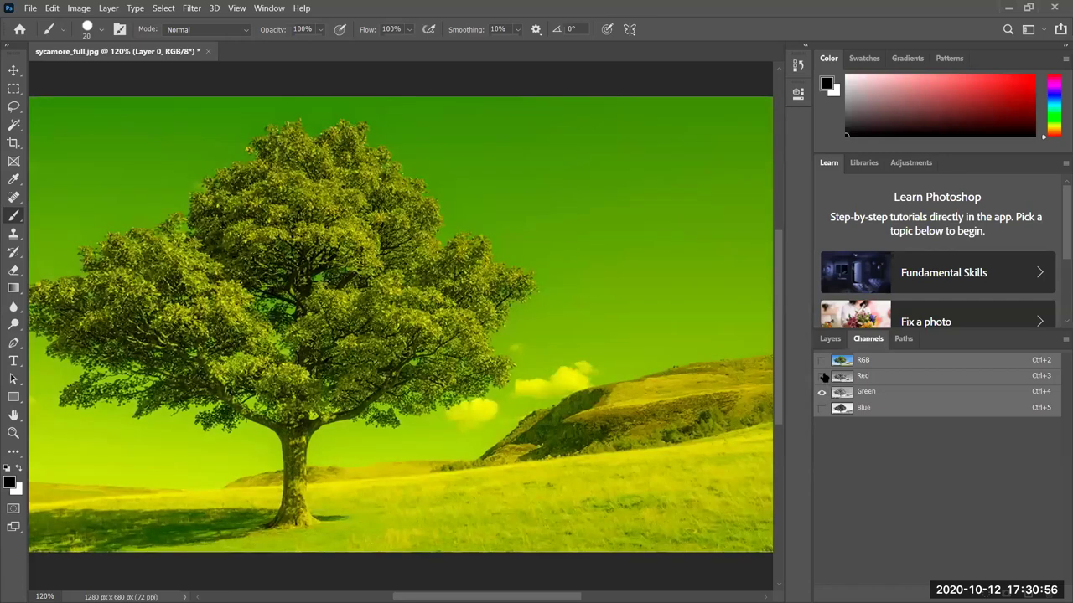
{"action": "left_click", "coordinate": [822, 377]}
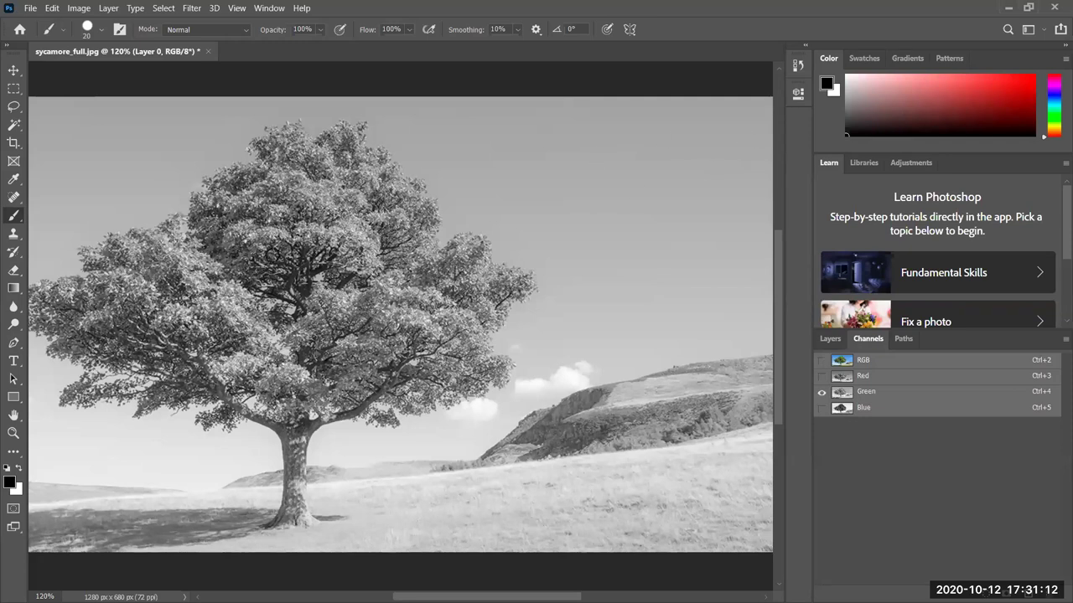
{"action": "left_click", "coordinate": [822, 408]}
{"action": "left_click", "coordinate": [821, 392]}
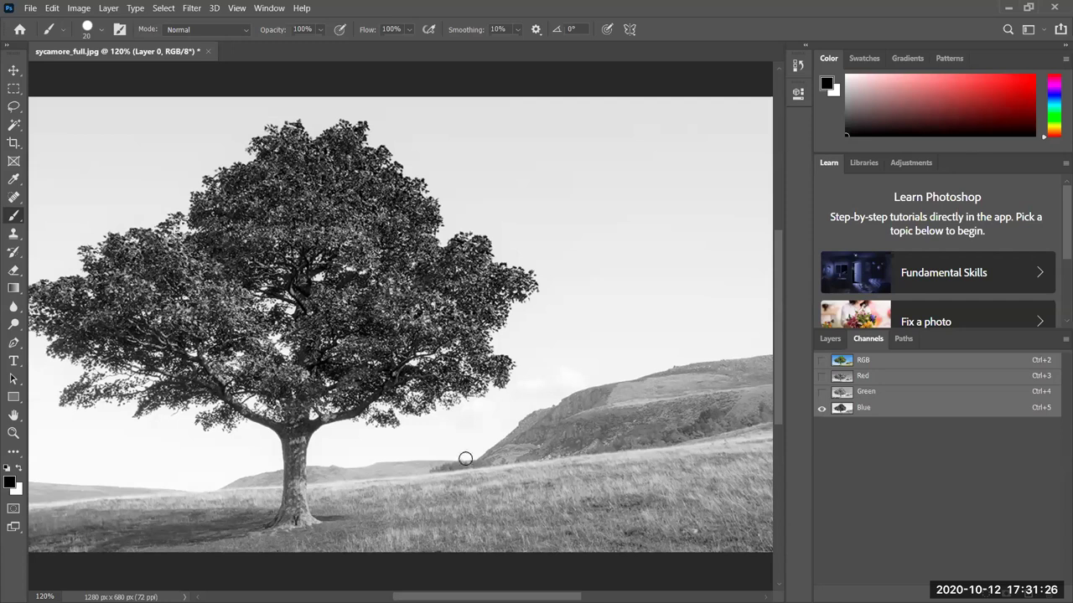
Duplicate the Blue channel as Blue copy in sycamore_full.jpg and leave only the copy showing
{"action": "left_click", "coordinate": [899, 409]}
{"action": "right_click", "coordinate": [899, 414]}
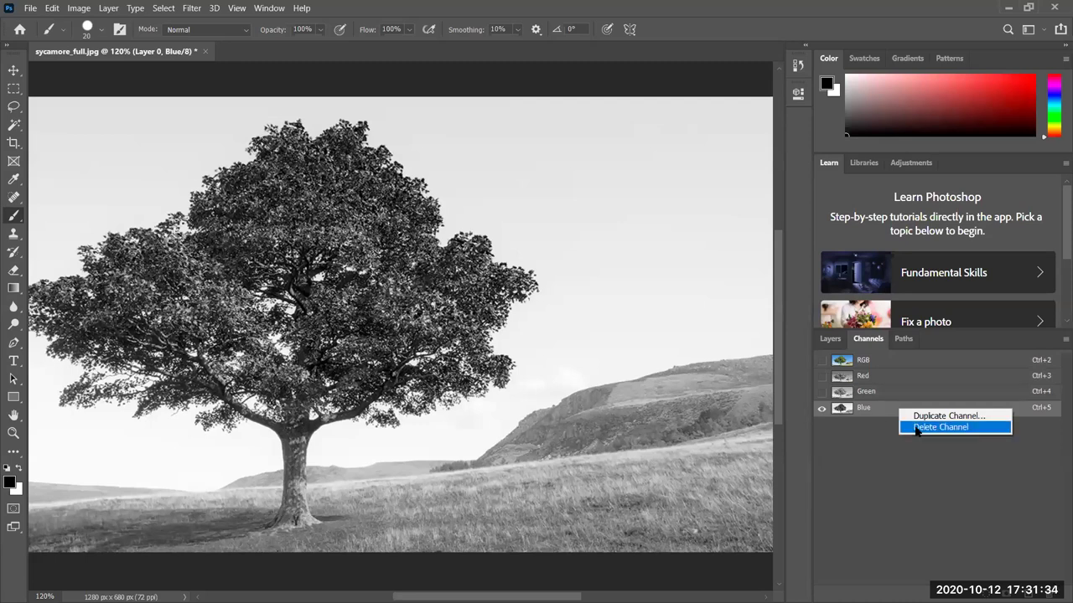
{"action": "left_click", "coordinate": [940, 419]}
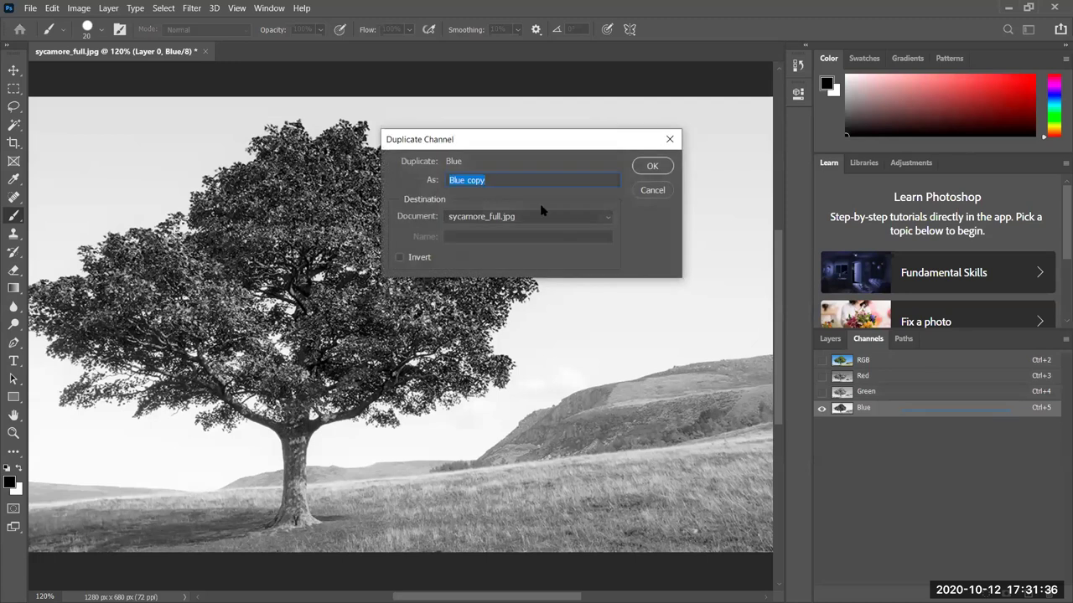
{"action": "left_click", "coordinate": [652, 166]}
{"action": "left_click", "coordinate": [821, 408]}
{"action": "left_click", "coordinate": [821, 408]}
{"action": "left_click", "coordinate": [822, 408]}
{"action": "left_click", "coordinate": [822, 408]}
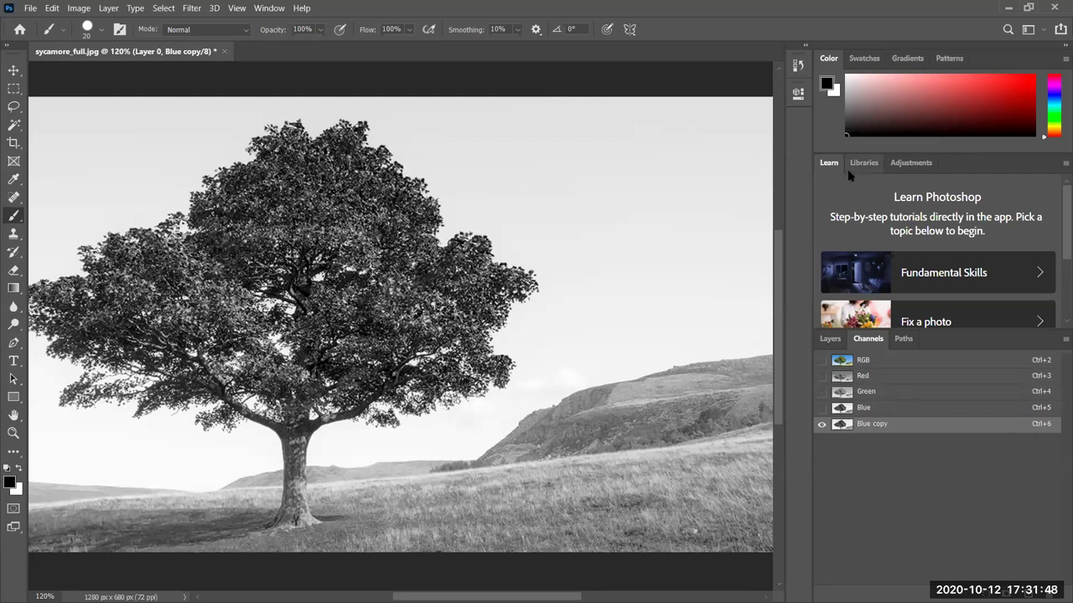
Apply Levels to the Blue copy channel with input black at 193 and input white at 195 for a near black-and-white silhouette
{"action": "left_click", "coordinate": [913, 164]}
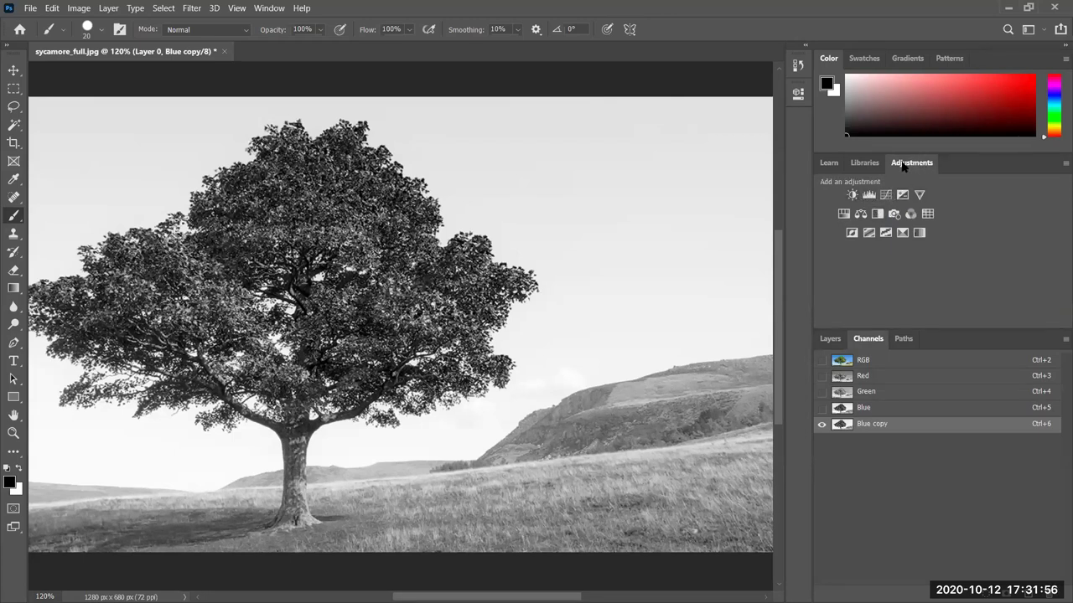
{"action": "left_click", "coordinate": [78, 8]}
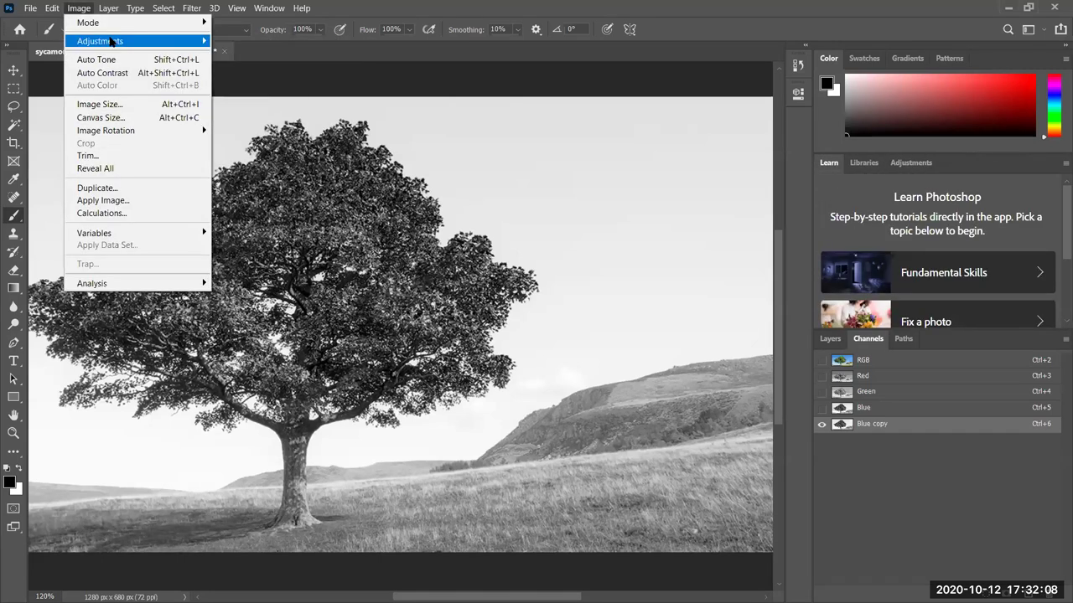
{"action": "mouse_move", "coordinate": [112, 41]}
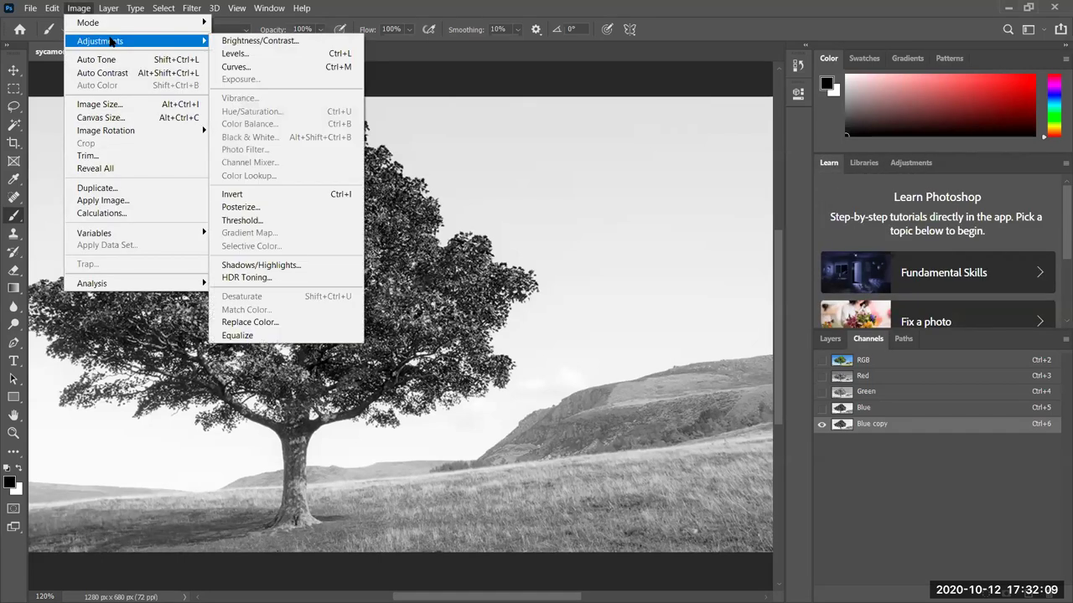
{"action": "left_click", "coordinate": [242, 55]}
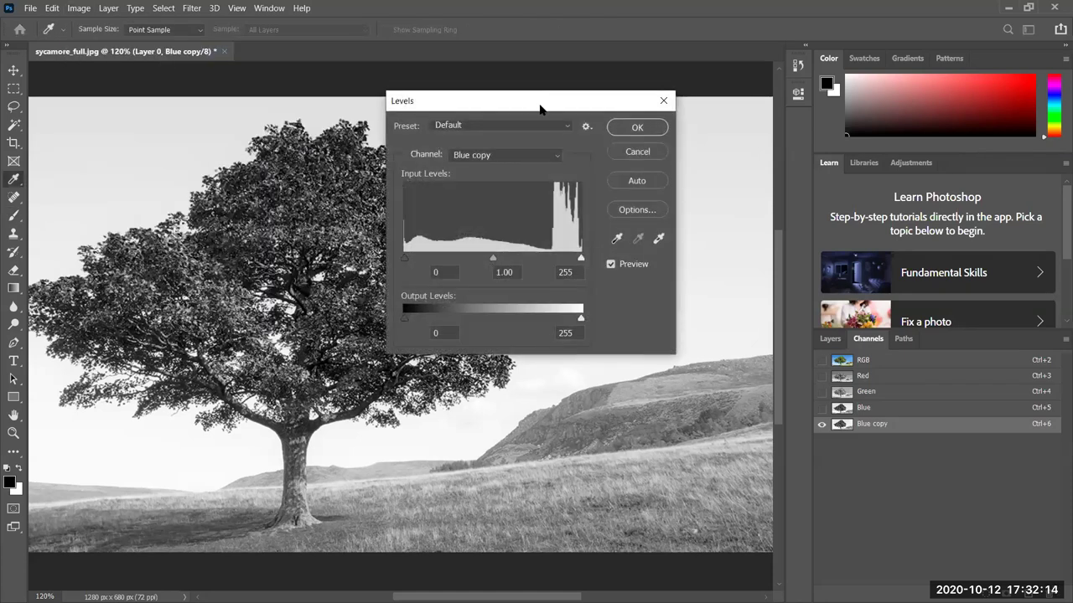
{"action": "left_click_drag", "start_coordinate": [539, 107], "coordinate": [926, 309]}
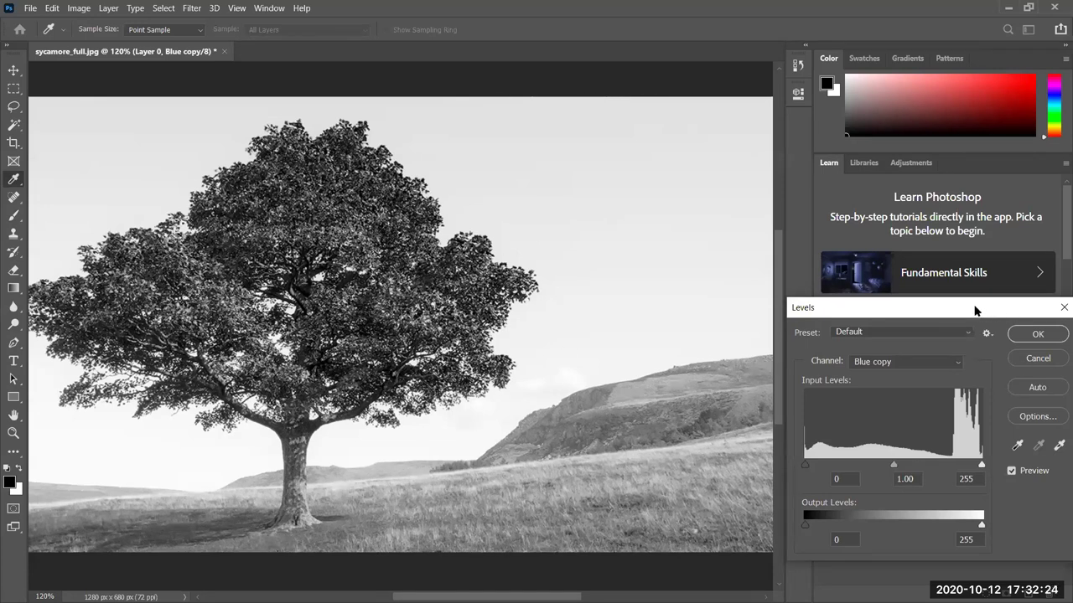
{"action": "left_click_drag", "start_coordinate": [973, 310], "coordinate": [812, 280]}
{"action": "left_click_drag", "start_coordinate": [644, 434], "coordinate": [787, 422]}
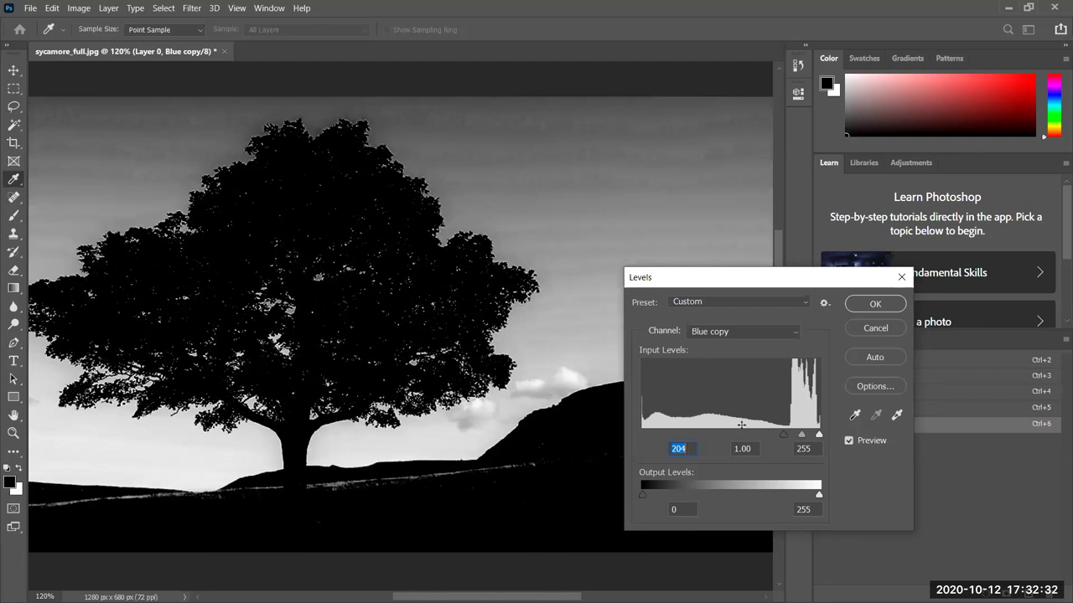
{"action": "mouse_move", "coordinate": [786, 439]}
{"action": "left_mouse_down"}
{"action": "mouse_move", "coordinate": [766, 437]}
{"action": "mouse_move", "coordinate": [796, 441]}
{"action": "mouse_move", "coordinate": [774, 444]}
{"action": "mouse_move", "coordinate": [784, 432]}
{"action": "left_mouse_up"}
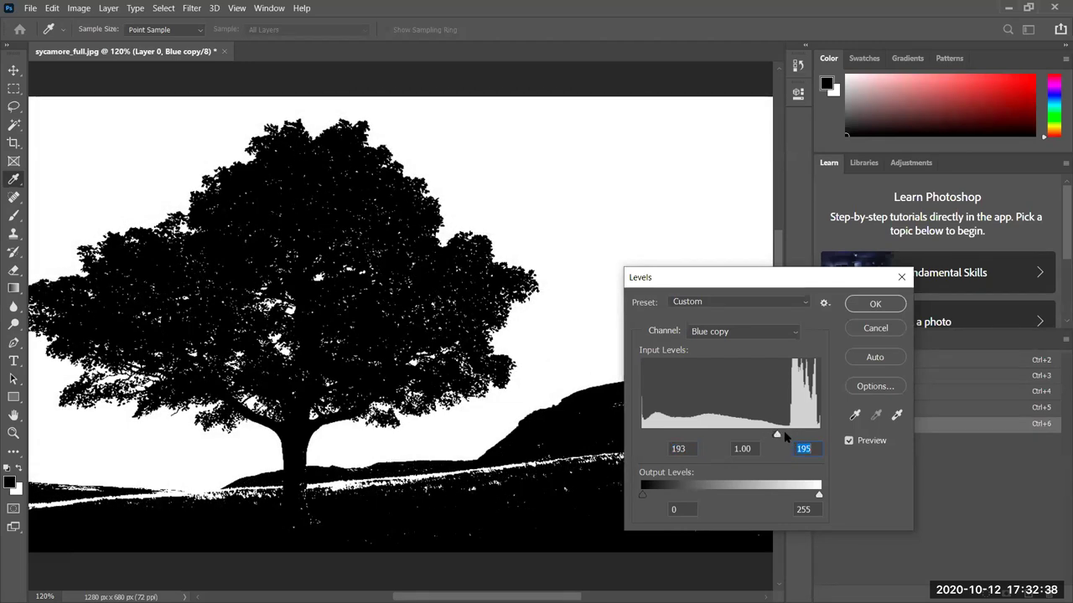
{"action": "left_click", "coordinate": [778, 434]}
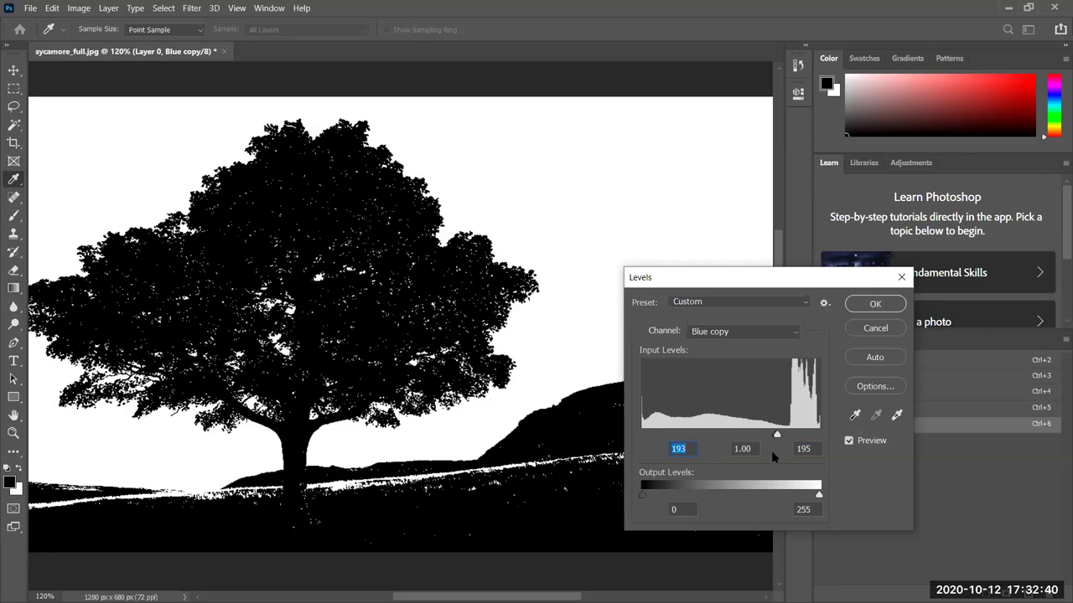
{"action": "left_click", "coordinate": [875, 304]}
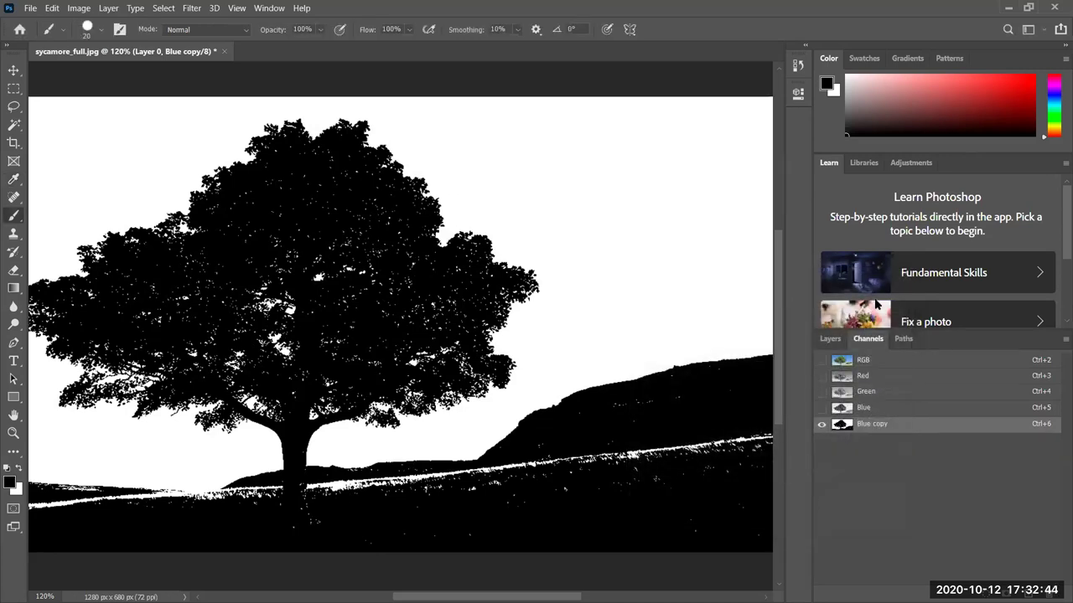
Show the RGB composite, check the Blue copy's red overlay against the photo, and hide the Blue copy channel
{"action": "left_click", "coordinate": [821, 360]}
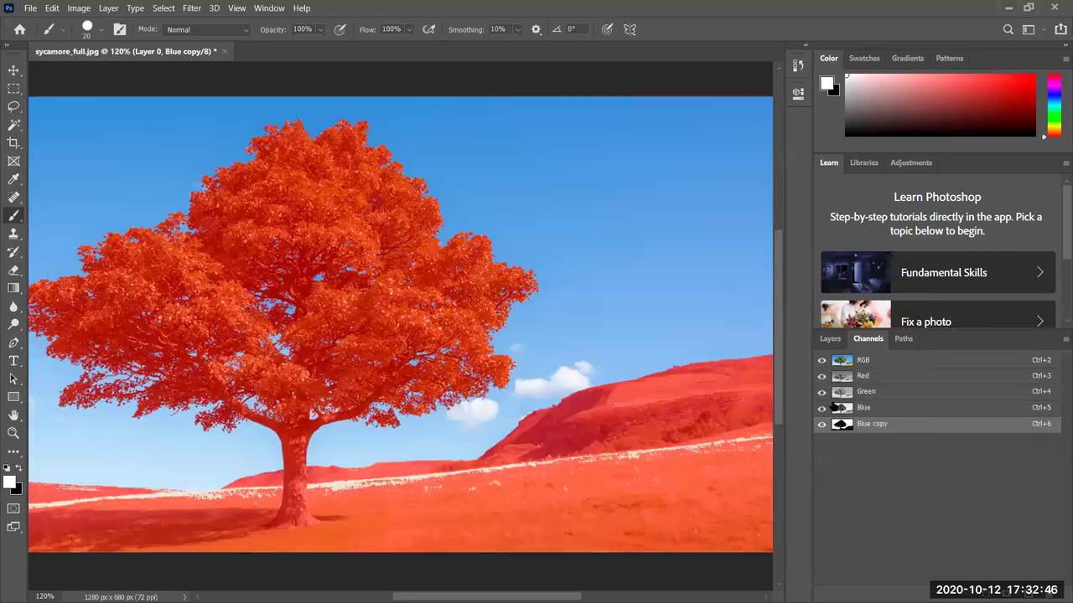
{"action": "key", "text": "x"}
{"action": "left_click", "coordinate": [821, 424]}
{"action": "left_click", "coordinate": [822, 425]}
{"action": "key", "text": "x"}
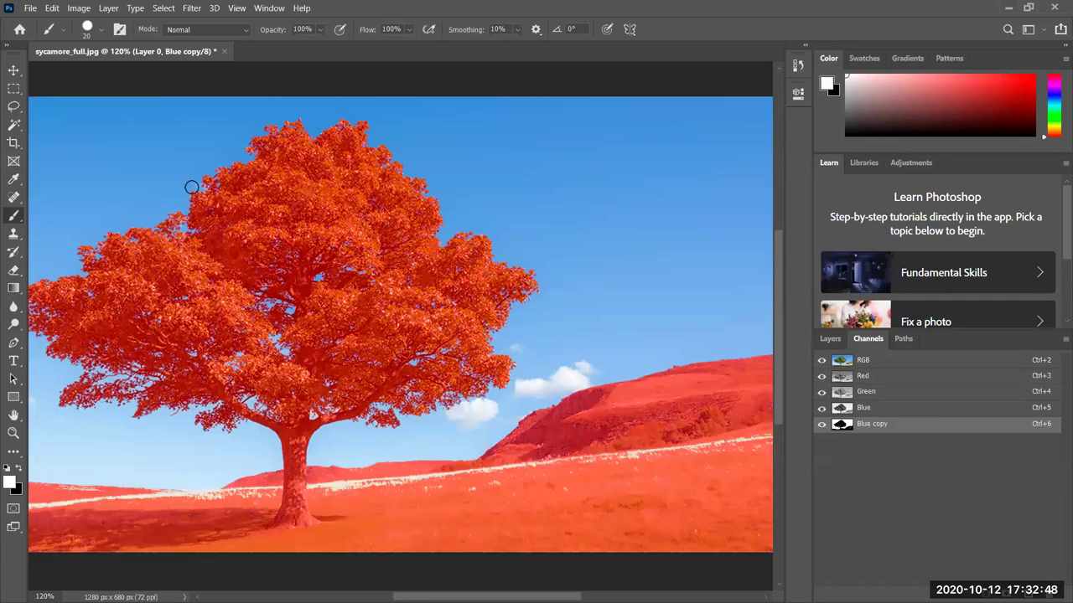
{"action": "left_click", "coordinate": [822, 424]}
{"action": "left_click", "coordinate": [822, 424]}
{"action": "left_click", "coordinate": [821, 424]}
{"action": "key", "text": "x"}
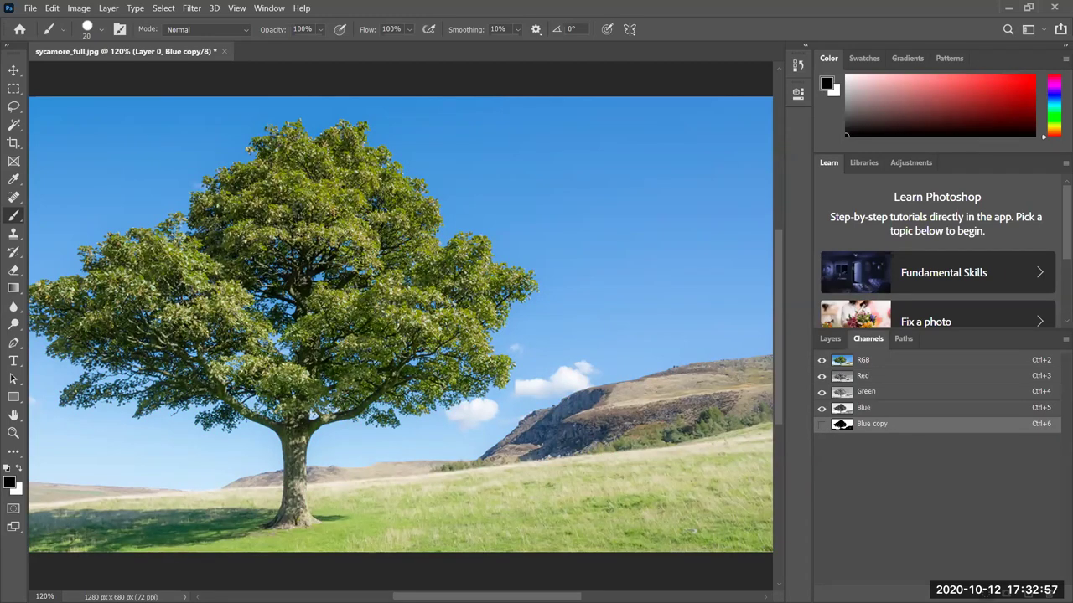
Load the Blue copy channel as a selection, convert it into Layer 0's mask, and invert the mask to hide the sky
{"action": "left_click", "coordinate": [840, 424], "text": "ctrl"}
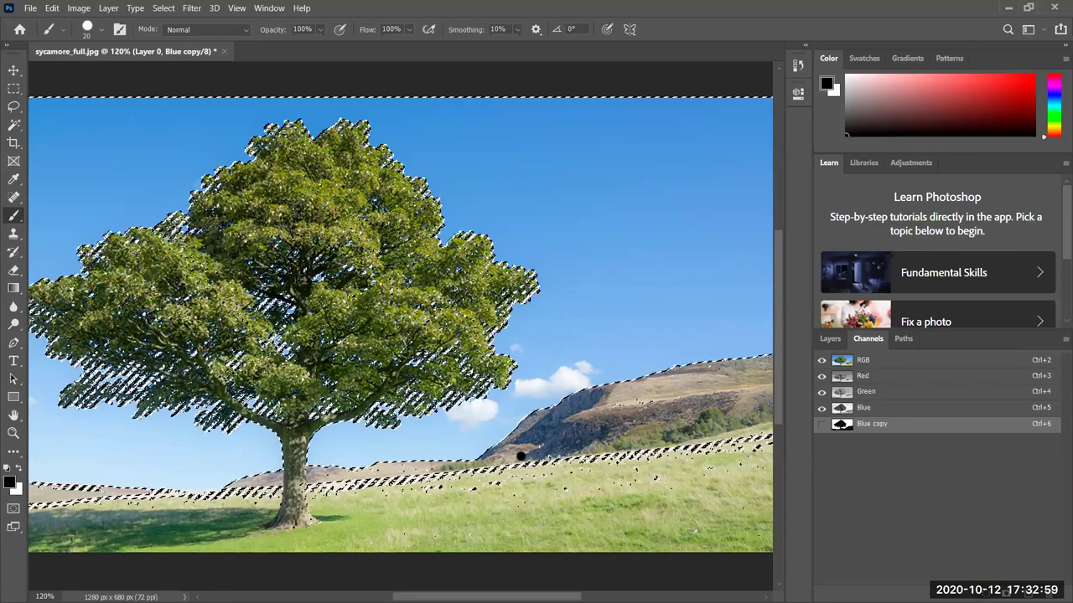
{"action": "left_click", "coordinate": [829, 339]}
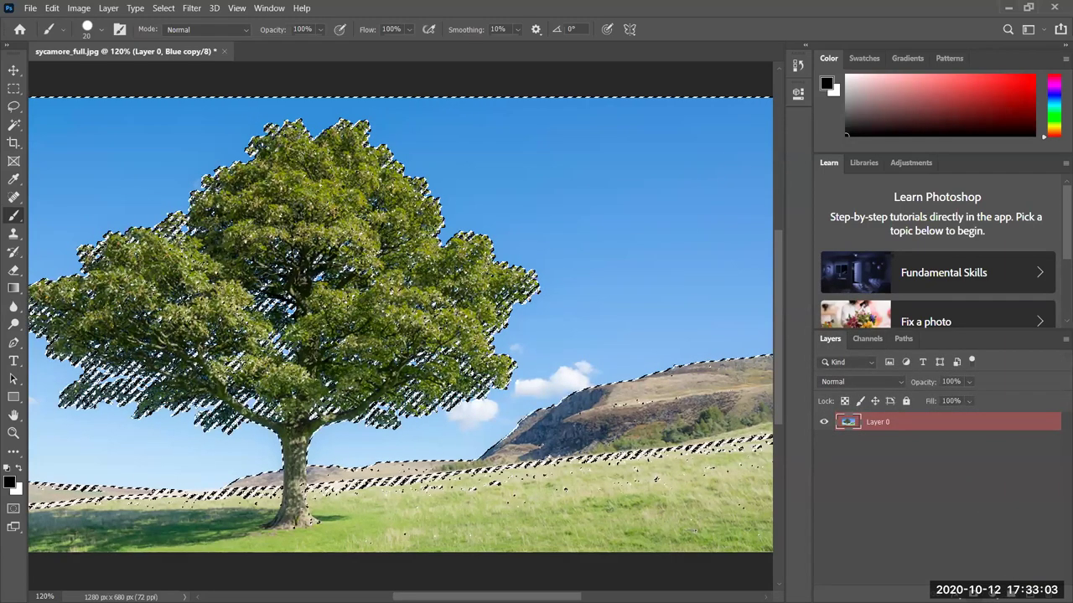
{"action": "left_click", "coordinate": [964, 593], "text": "alt"}
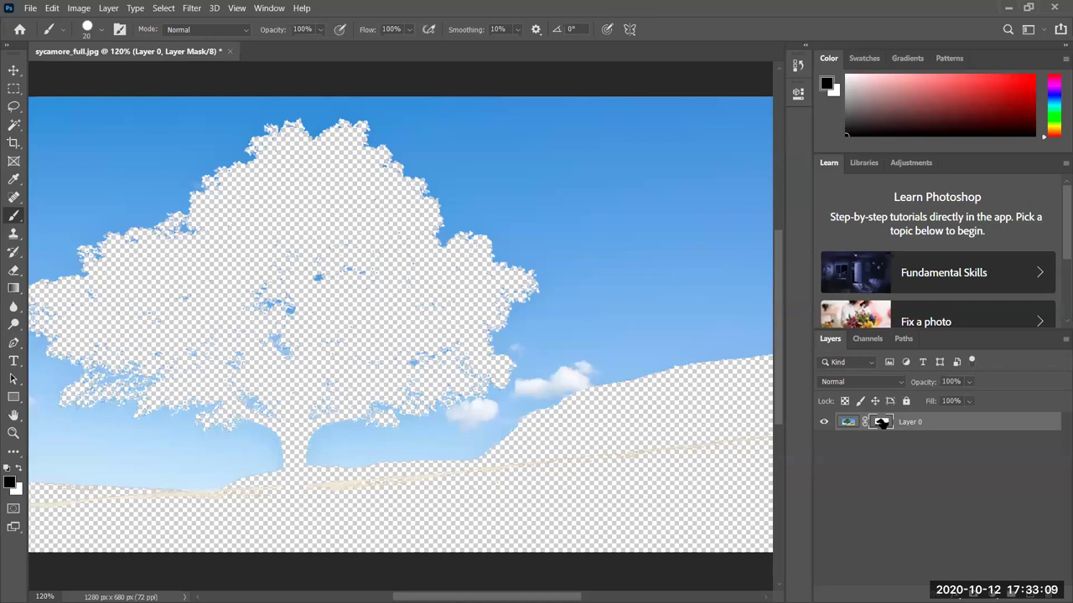
{"action": "key", "text": "ctrl+i"}
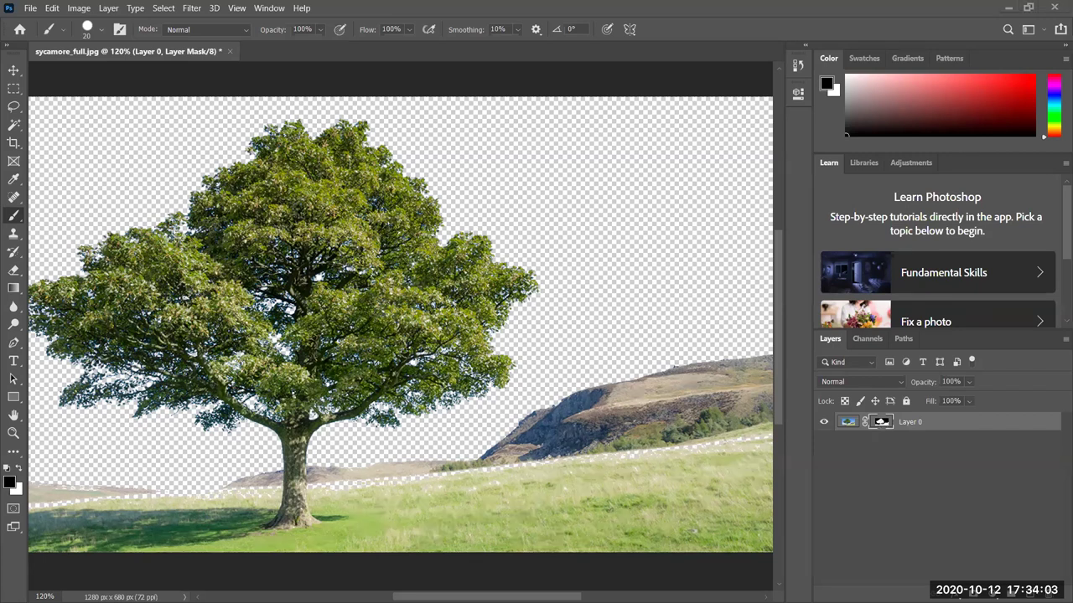
Place the sunset image 3820d6b076546a23df0246b8b691e946.jpg from the Downloads folder into the sycamore document and move its layer beneath Layer 0
{"action": "key", "text": "alt+Tab"}
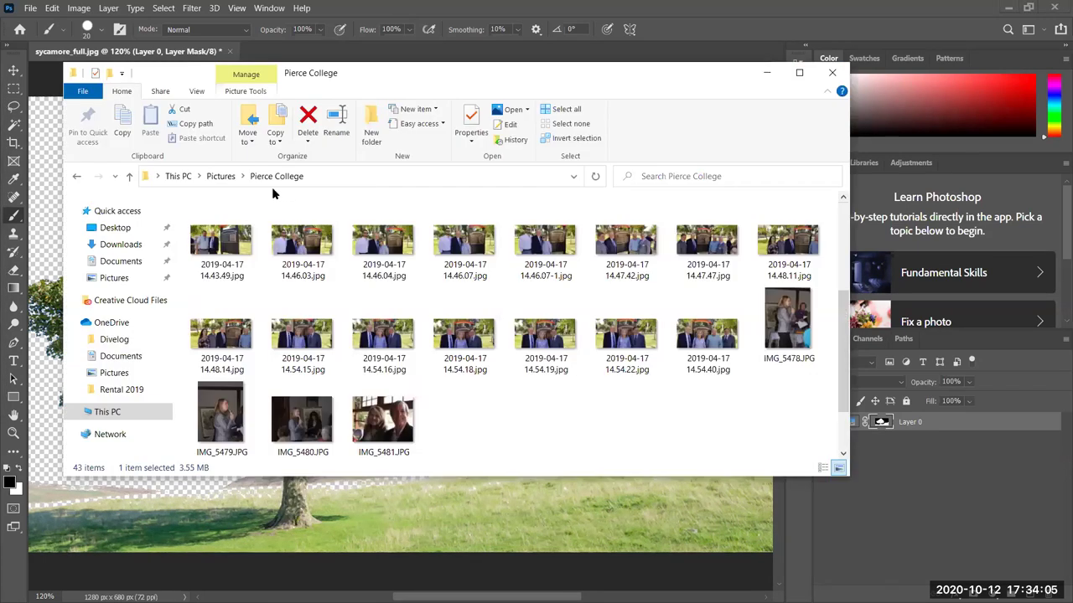
{"action": "left_click", "coordinate": [140, 243]}
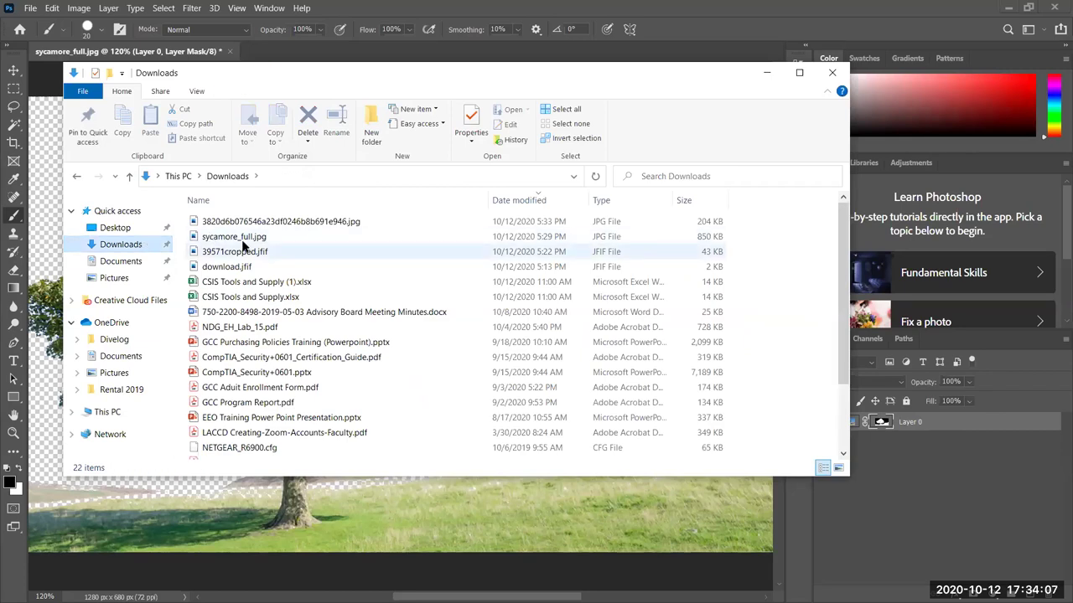
{"action": "left_click_drag", "start_coordinate": [240, 220], "coordinate": [448, 521]}
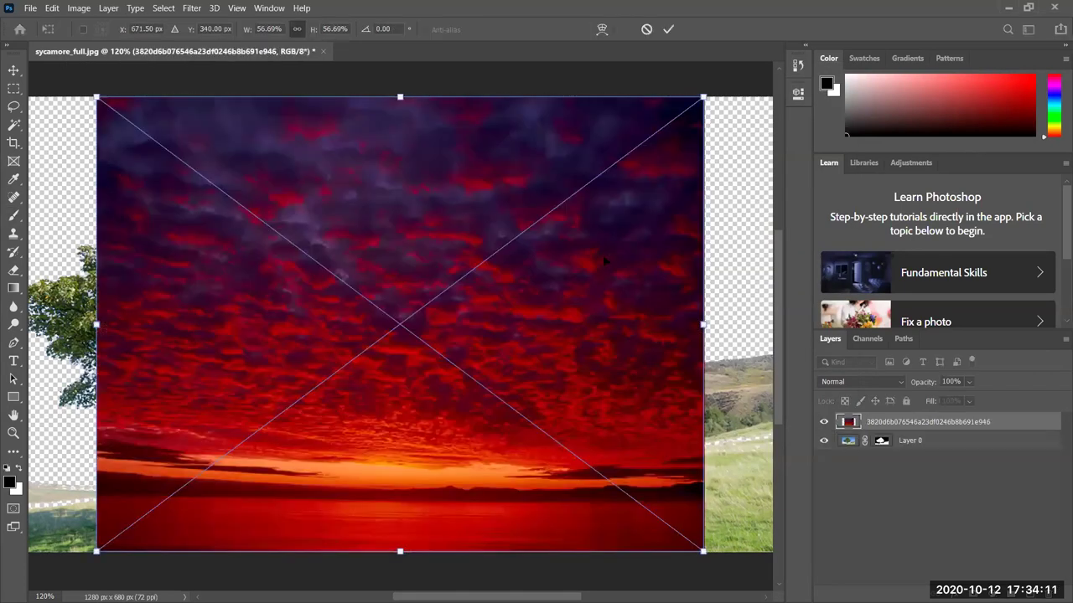
{"action": "left_click_drag", "start_coordinate": [890, 423], "coordinate": [888, 450]}
{"action": "scroll", "coordinate": [620, 250], "scroll_direction": "up", "scroll_amount": 2}
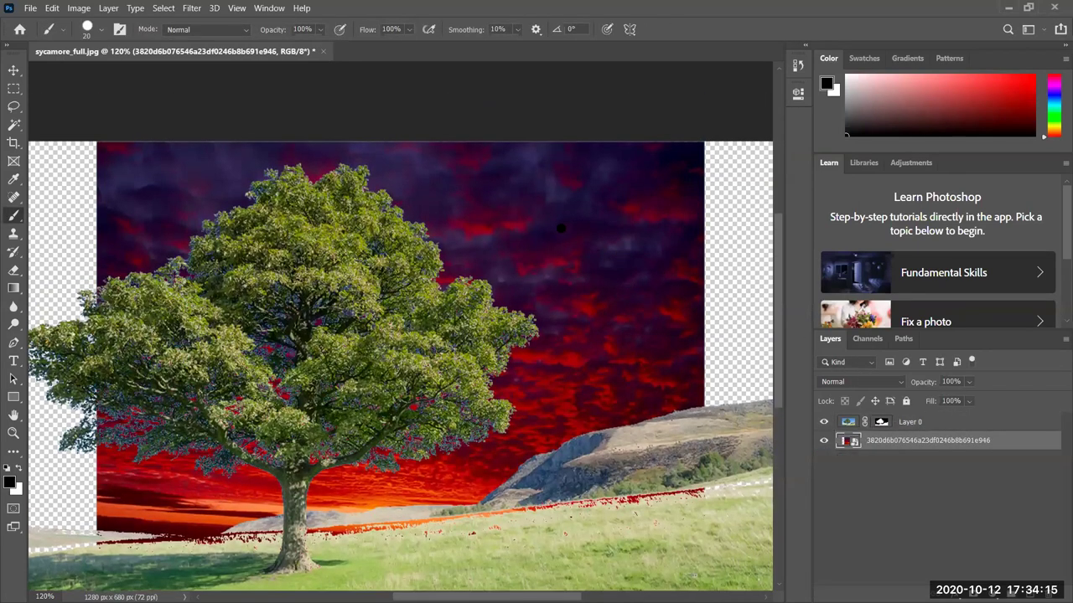
Free-transform the sunset layer by pulling its corners outward to the canvas edges and down to the horizon, filling the sky behind the tree
{"action": "left_click", "coordinate": [52, 8]}
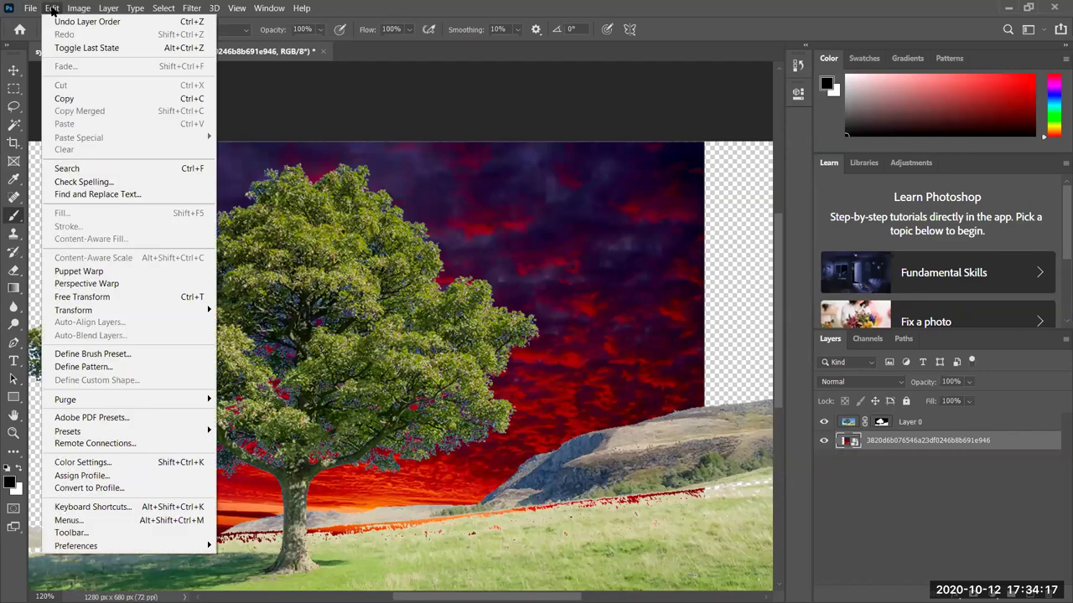
{"action": "left_click", "coordinate": [114, 294]}
{"action": "mouse_move", "coordinate": [95, 141]}
{"action": "left_mouse_down"}
{"action": "mouse_move", "coordinate": [28, 151]}
{"action": "mouse_move", "coordinate": [28, 161]}
{"action": "mouse_move", "coordinate": [32, 195]}
{"action": "mouse_move", "coordinate": [146, 259]}
{"action": "mouse_move", "coordinate": [101, 303]}
{"action": "mouse_move", "coordinate": [101, 141]}
{"action": "left_mouse_up"}
{"action": "scroll", "coordinate": [281, 467], "scroll_direction": "down", "scroll_amount": 3}
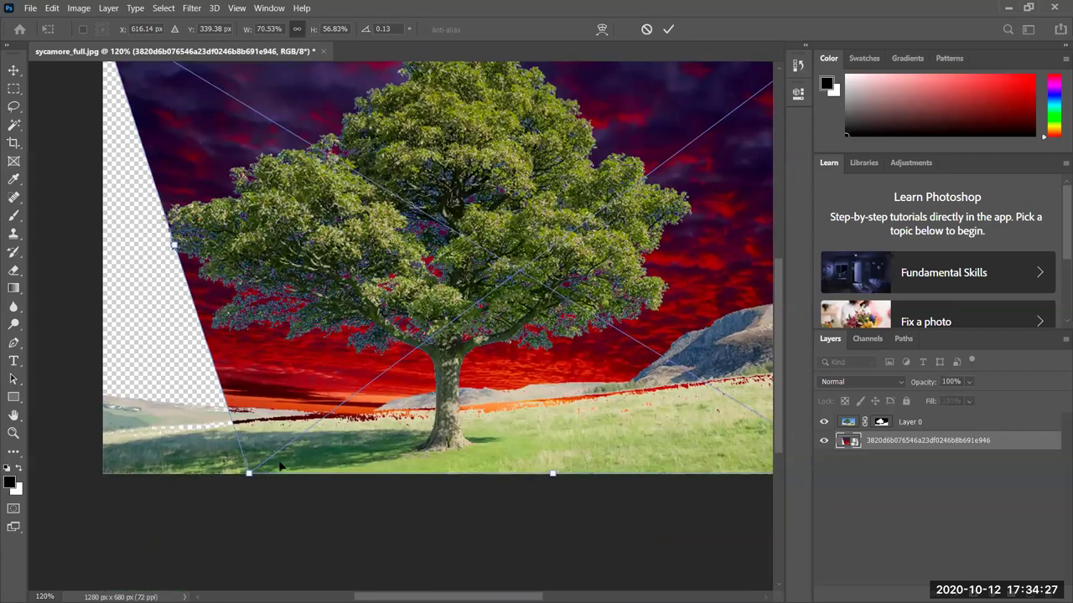
{"action": "left_click_drag", "start_coordinate": [250, 471], "coordinate": [102, 409]}
{"action": "scroll", "coordinate": [496, 575], "scroll_direction": "right", "scroll_amount": 5}
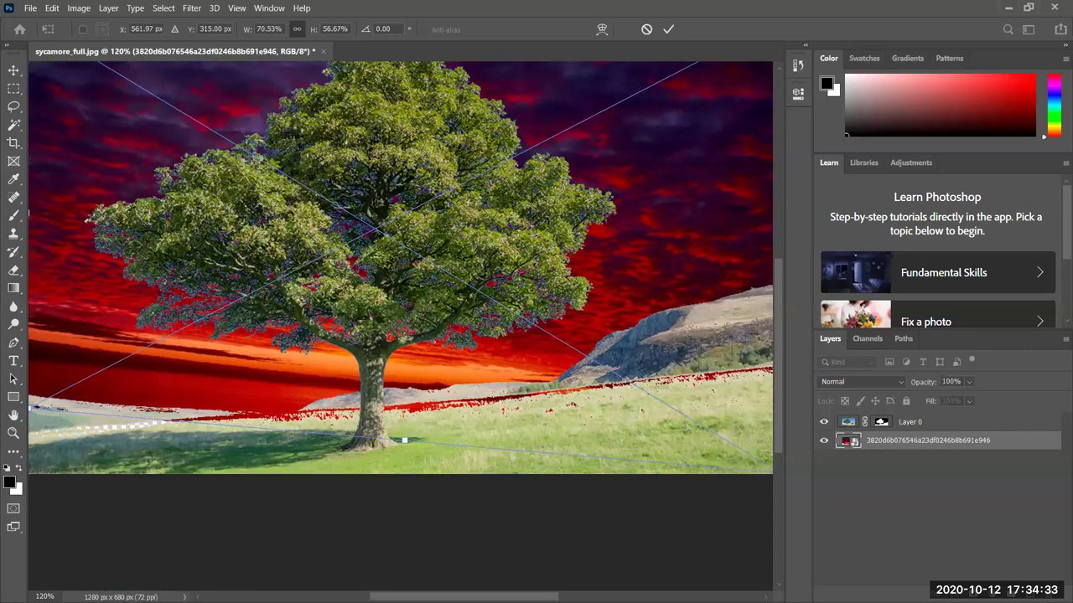
{"action": "left_click_drag", "start_coordinate": [414, 474], "coordinate": [517, 378]}
{"action": "scroll", "coordinate": [485, 335], "scroll_direction": "up", "scroll_amount": 3}
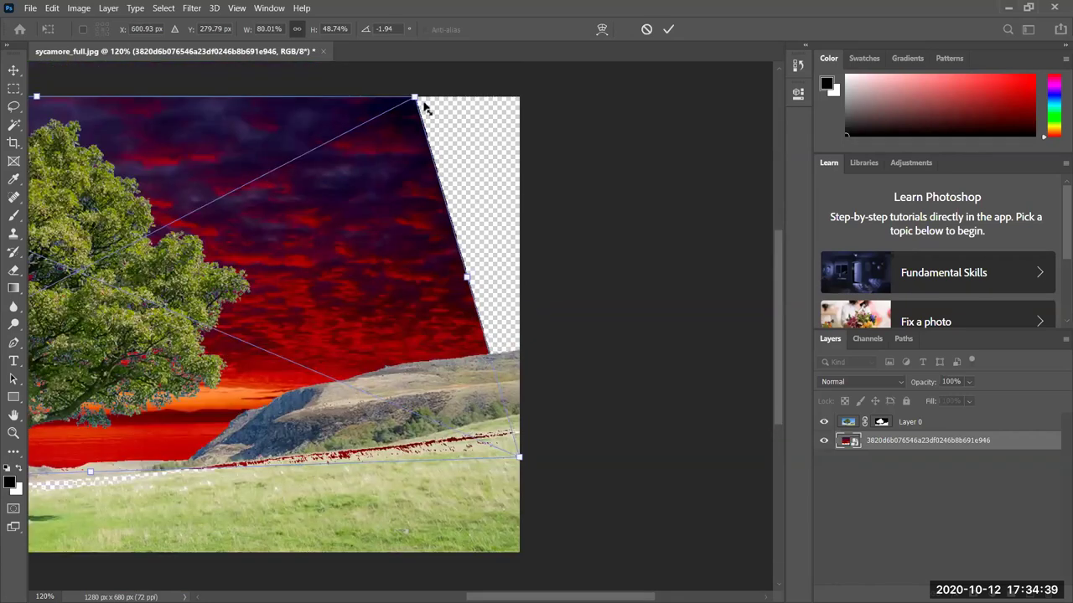
{"action": "left_click_drag", "start_coordinate": [414, 97], "coordinate": [519, 95]}
{"action": "left_click", "coordinate": [667, 28]}
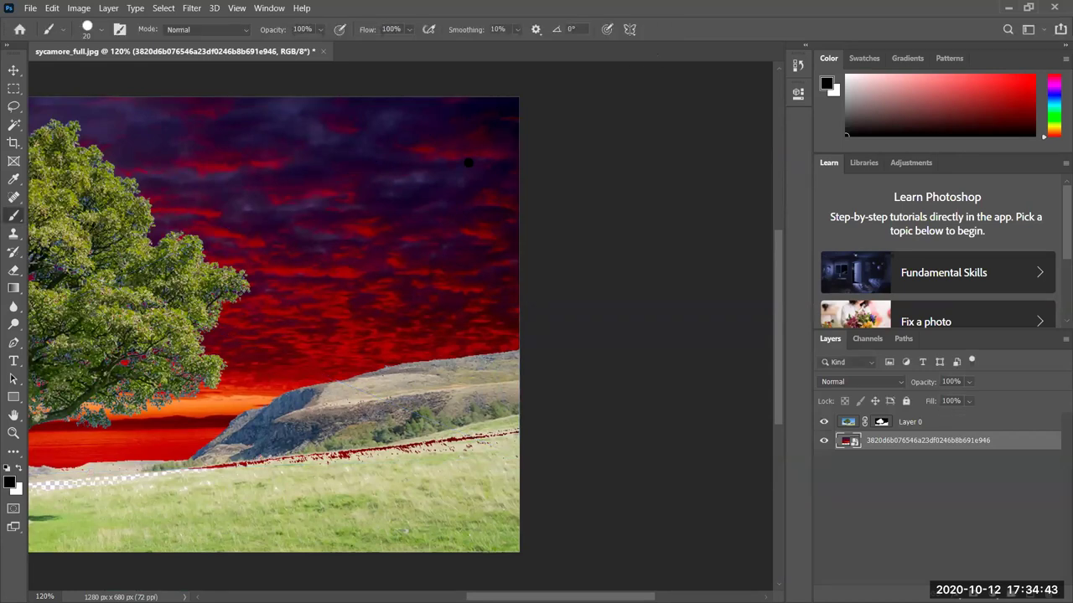
Paint white on Layer 0's mask with a 60 px brush along the upper edge of the meadow to restore the hidden grass
{"action": "key", "text": "ctrl+0"}
{"action": "key", "text": "ctrl+plus"}
{"action": "key", "text": "ctrl+0"}
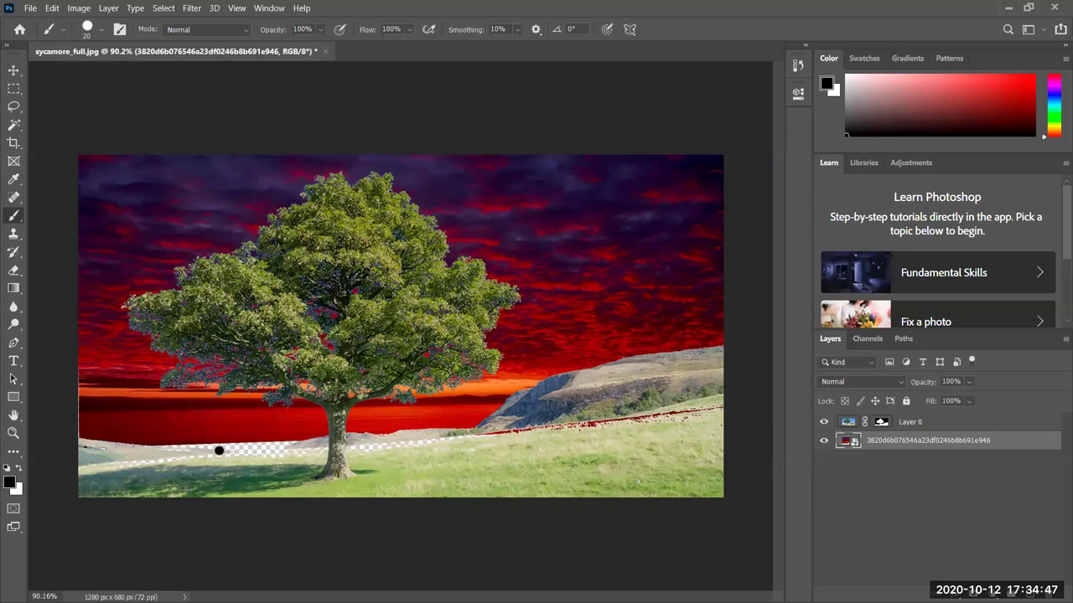
{"action": "left_click", "coordinate": [932, 424]}
{"action": "left_click", "coordinate": [880, 423]}
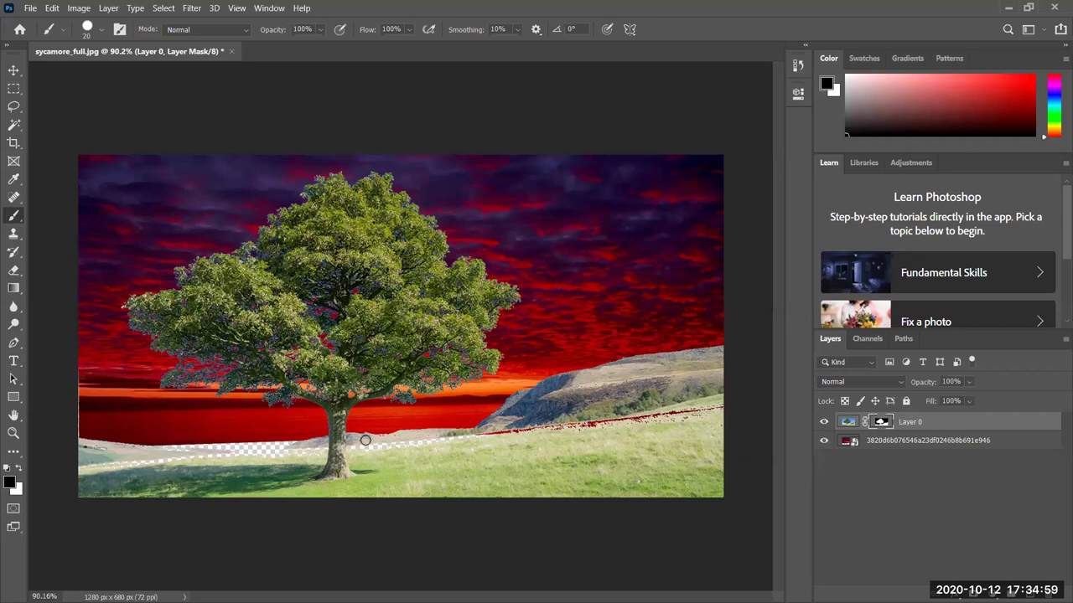
{"action": "key", "text": "x"}
{"action": "key", "text": "bracketright"}
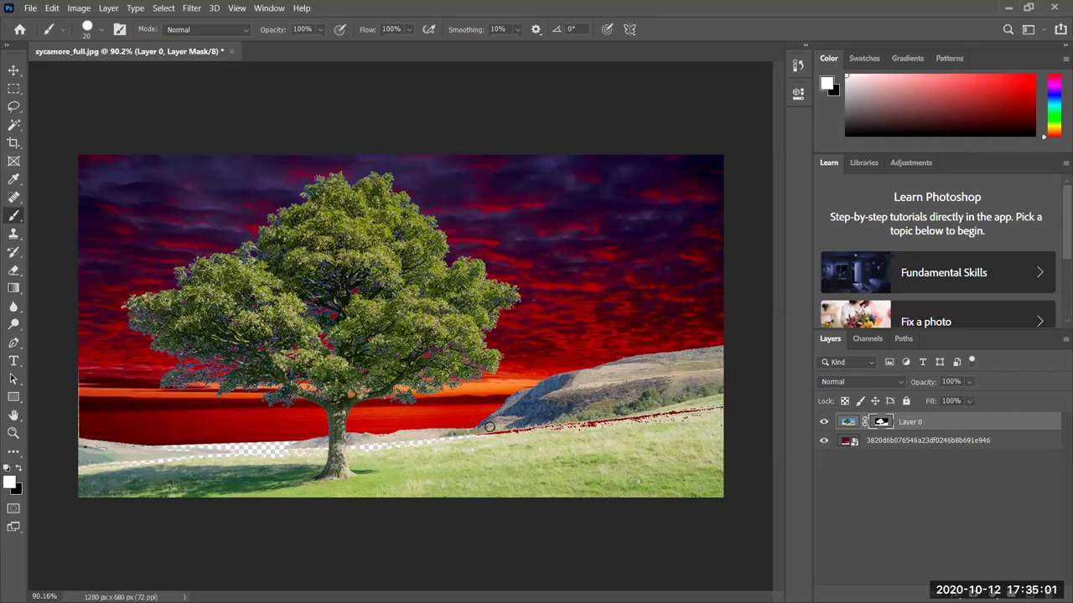
{"action": "key", "text": "bracketright"}
{"action": "key", "text": "bracketright"}
{"action": "key", "text": "bracketright"}
{"action": "mouse_move", "coordinate": [712, 411]}
{"action": "left_mouse_down"}
{"action": "mouse_move", "coordinate": [469, 443]}
{"action": "mouse_move", "coordinate": [359, 445]}
{"action": "mouse_move", "coordinate": [375, 447]}
{"action": "left_mouse_up"}
{"action": "key", "text": "ctrl+z"}
{"action": "mouse_move", "coordinate": [713, 412]}
{"action": "left_mouse_down"}
{"action": "mouse_move", "coordinate": [520, 448]}
{"action": "mouse_move", "coordinate": [93, 467]}
{"action": "left_mouse_up"}
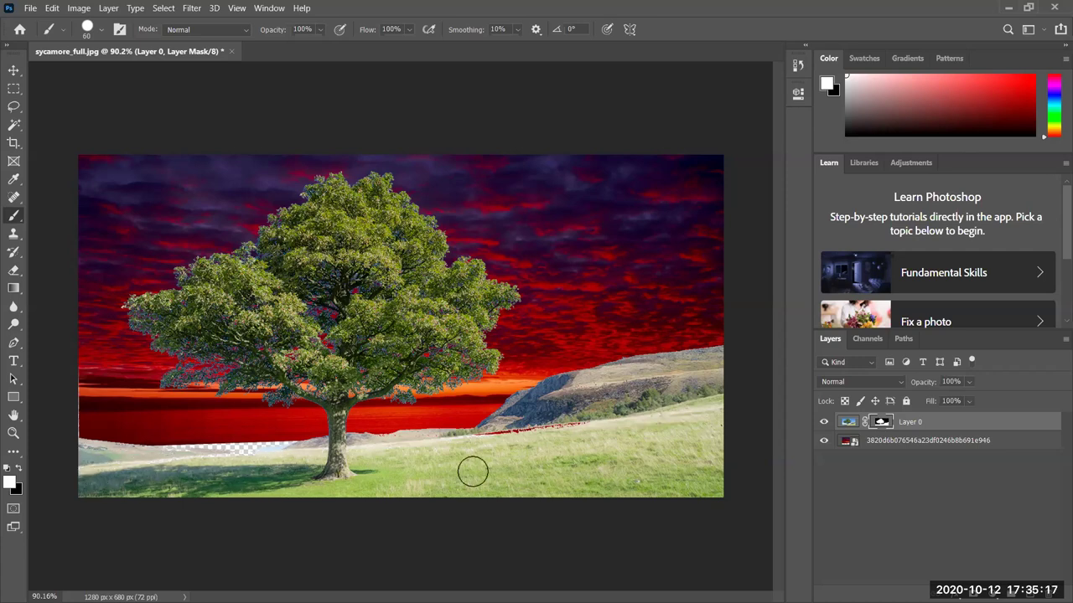
{"action": "mouse_move", "coordinate": [506, 442]}
{"action": "left_mouse_down"}
{"action": "mouse_move", "coordinate": [608, 418]}
{"action": "mouse_move", "coordinate": [601, 441]}
{"action": "left_mouse_up"}
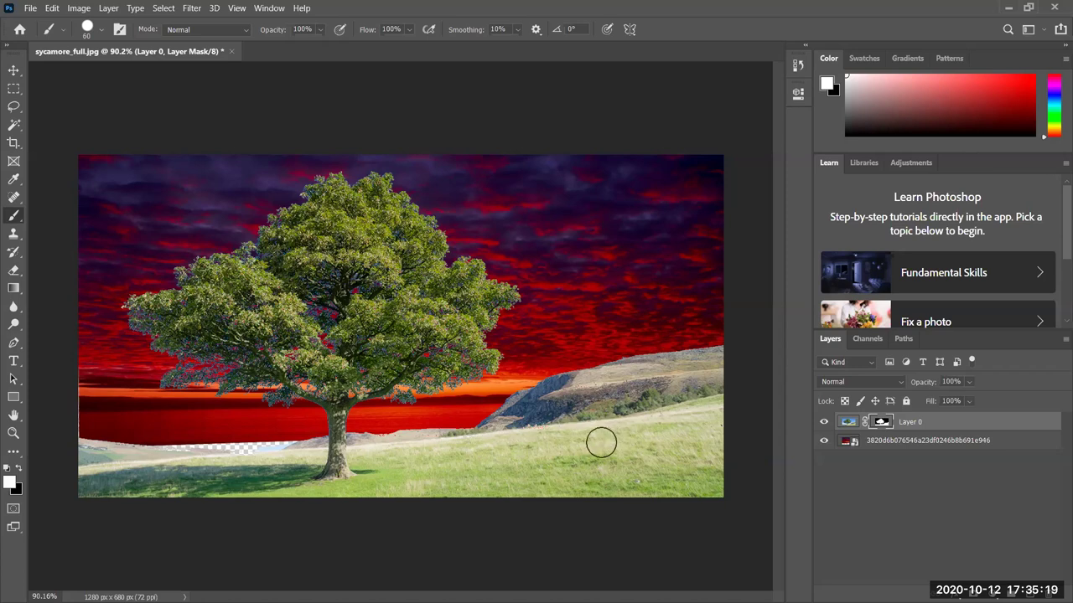
Free-transform the sunset layer again, stretching its lower edge down to cover the transparent gap along the horizon
{"action": "left_click", "coordinate": [897, 444]}
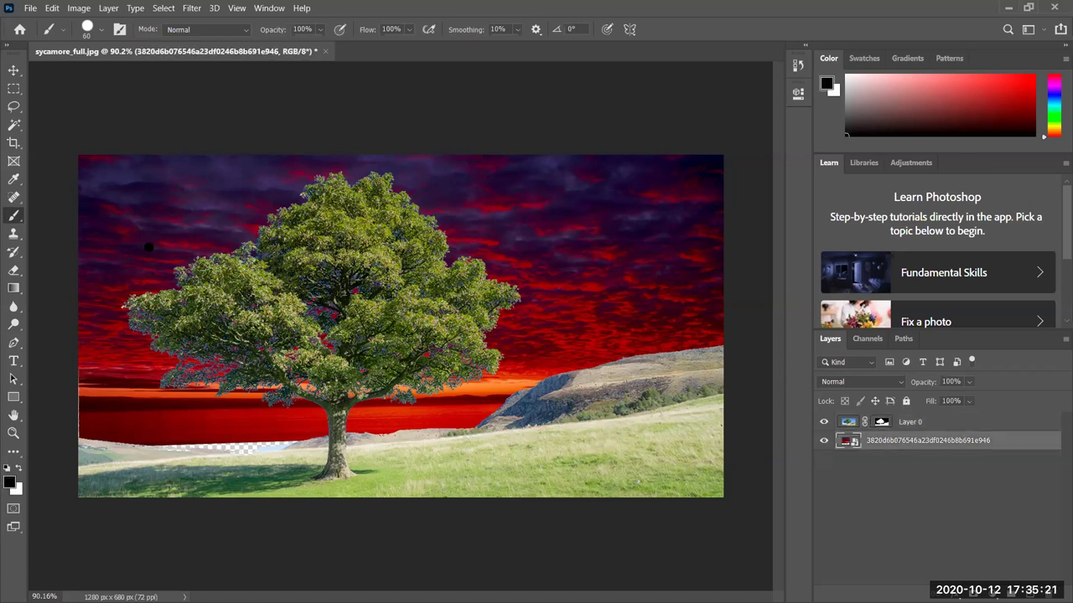
{"action": "left_click", "coordinate": [55, 10]}
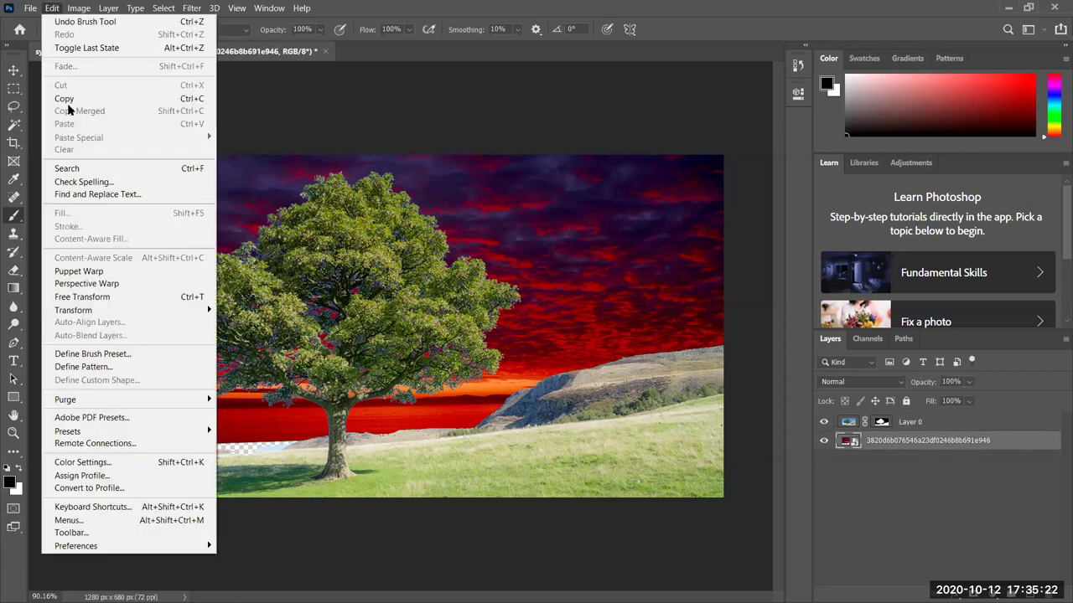
{"action": "left_click", "coordinate": [105, 298]}
{"action": "left_click_drag", "start_coordinate": [399, 437], "coordinate": [401, 463]}
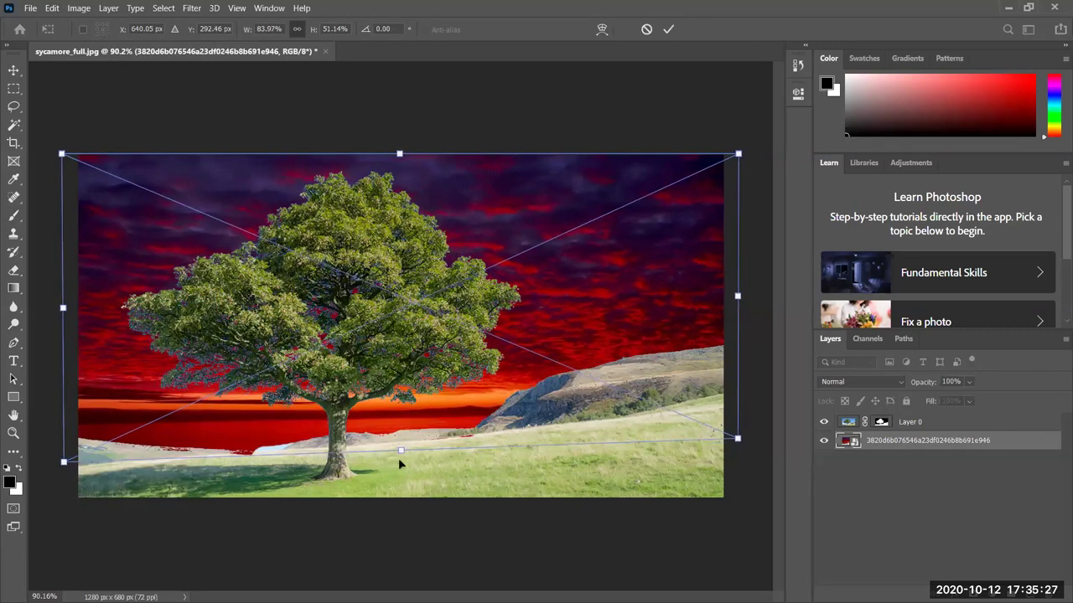
{"action": "left_click", "coordinate": [668, 29]}
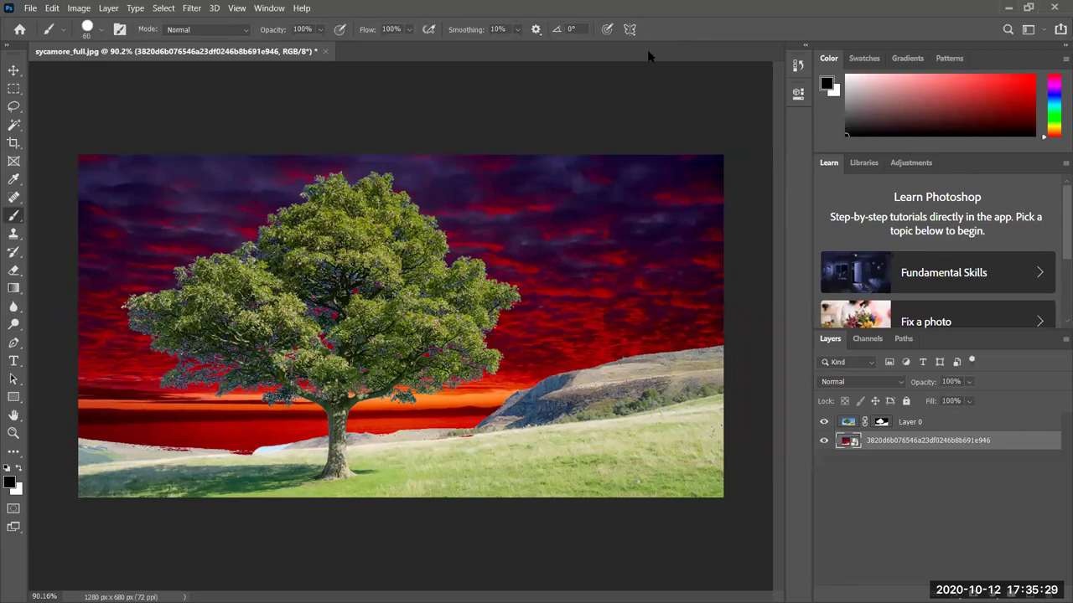
Inspect the fringing between the leaves, open Select and Mask on Layer 0's mask, and set the view to a 50% red Overlay
{"action": "scroll", "coordinate": [352, 294], "scroll_direction": "up", "scroll_amount": 3}
{"action": "scroll", "coordinate": [319, 300], "scroll_direction": "up", "scroll_amount": 10}
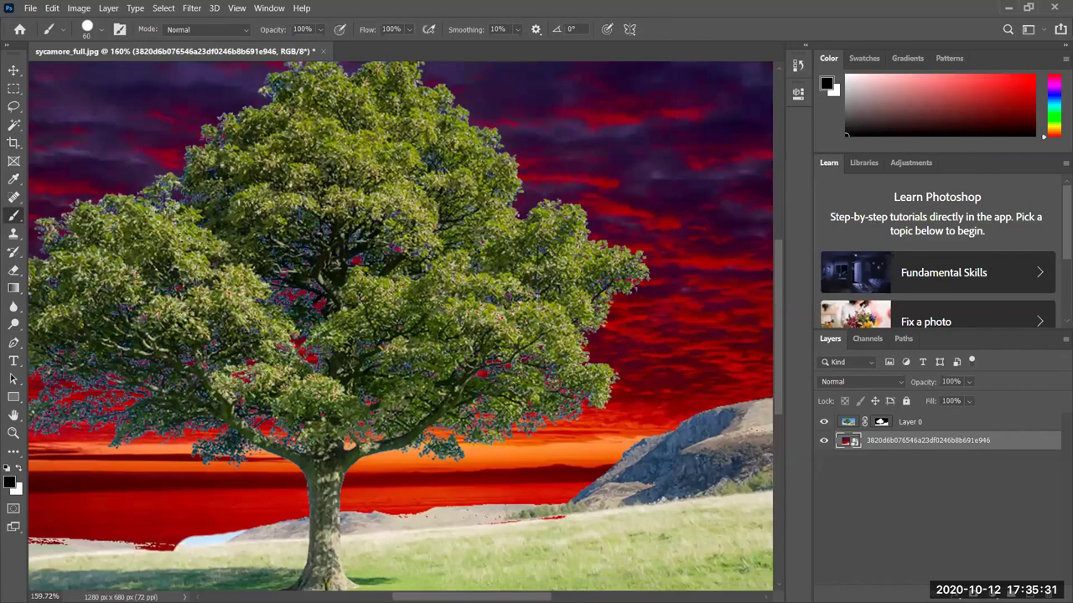
{"action": "scroll", "coordinate": [320, 284], "scroll_direction": "up", "scroll_amount": 1}
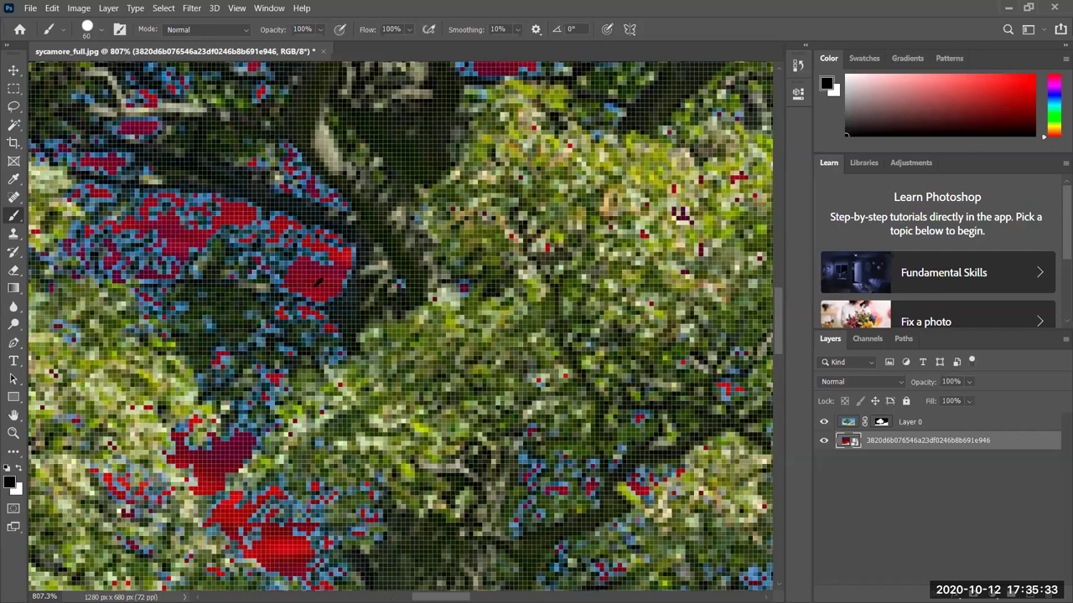
{"action": "scroll", "coordinate": [251, 415], "scroll_direction": "down", "scroll_amount": 15}
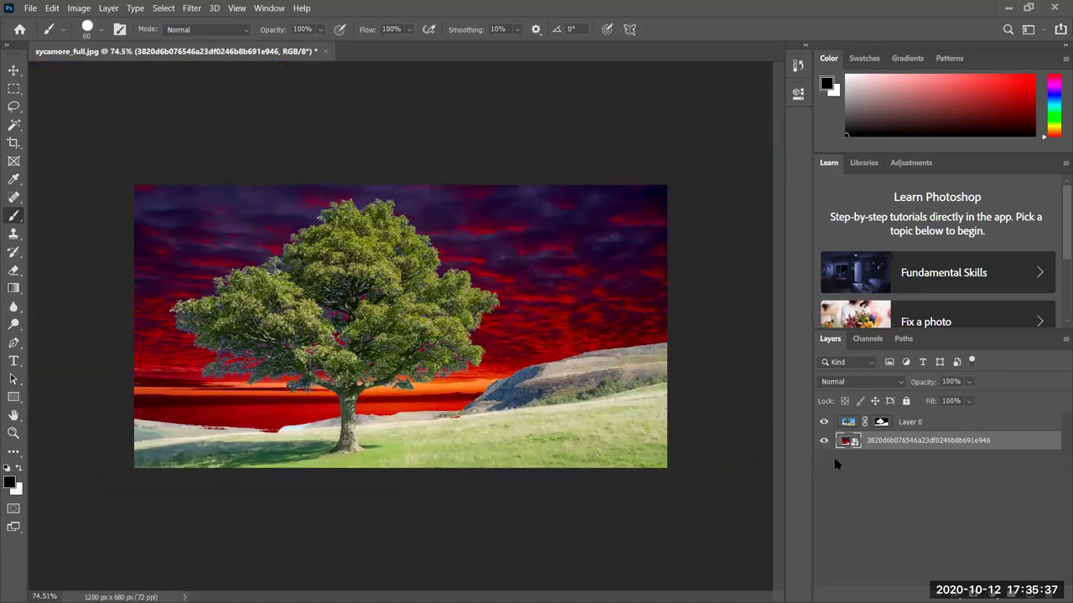
{"action": "left_click", "coordinate": [882, 422]}
{"action": "right_click", "coordinate": [884, 424]}
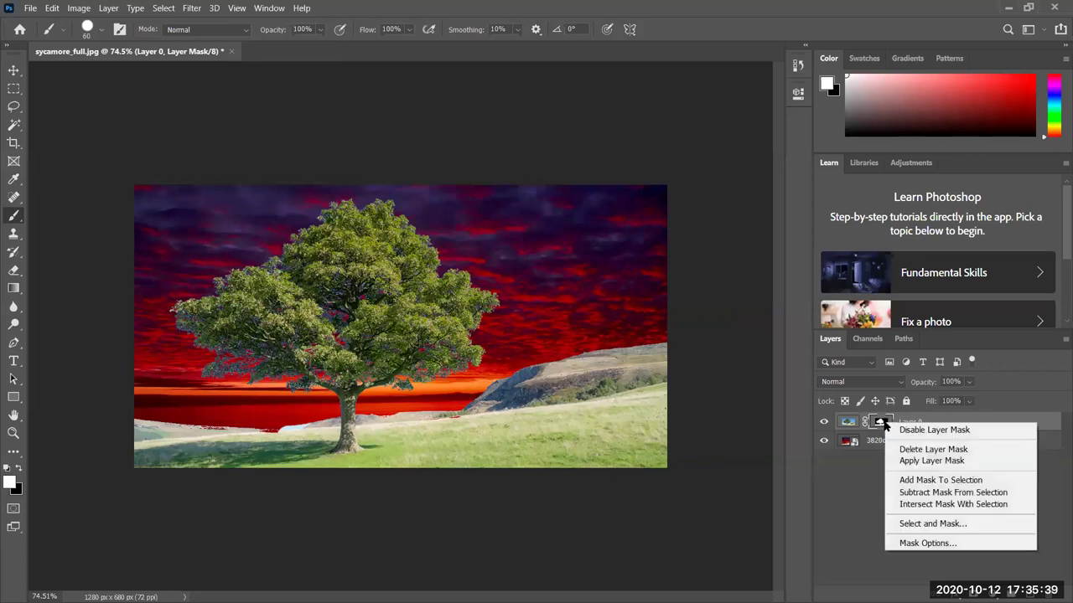
{"action": "left_click", "coordinate": [933, 524]}
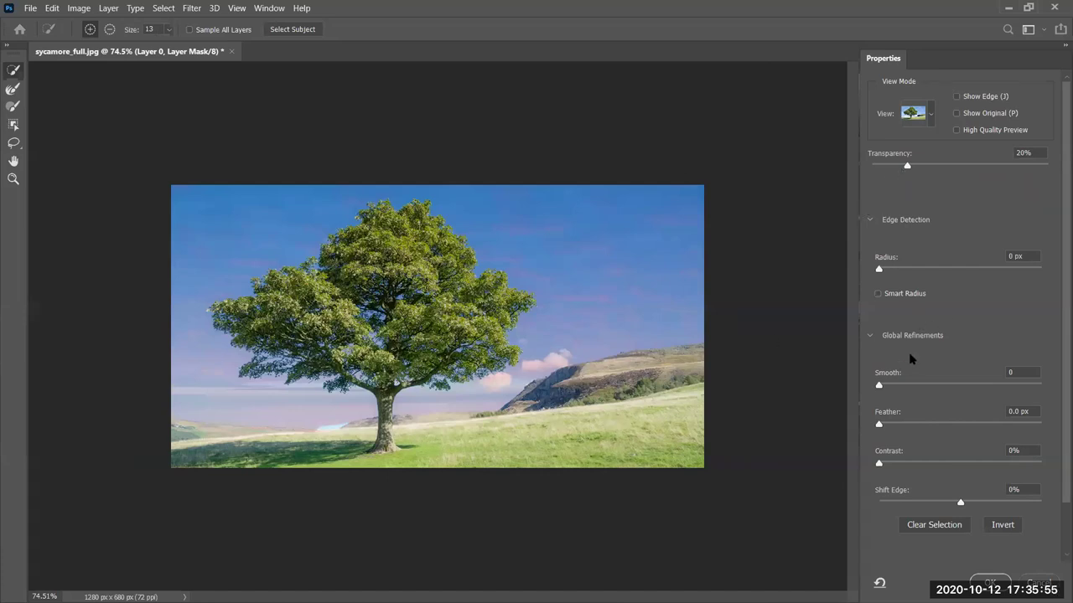
{"action": "left_click", "coordinate": [931, 116]}
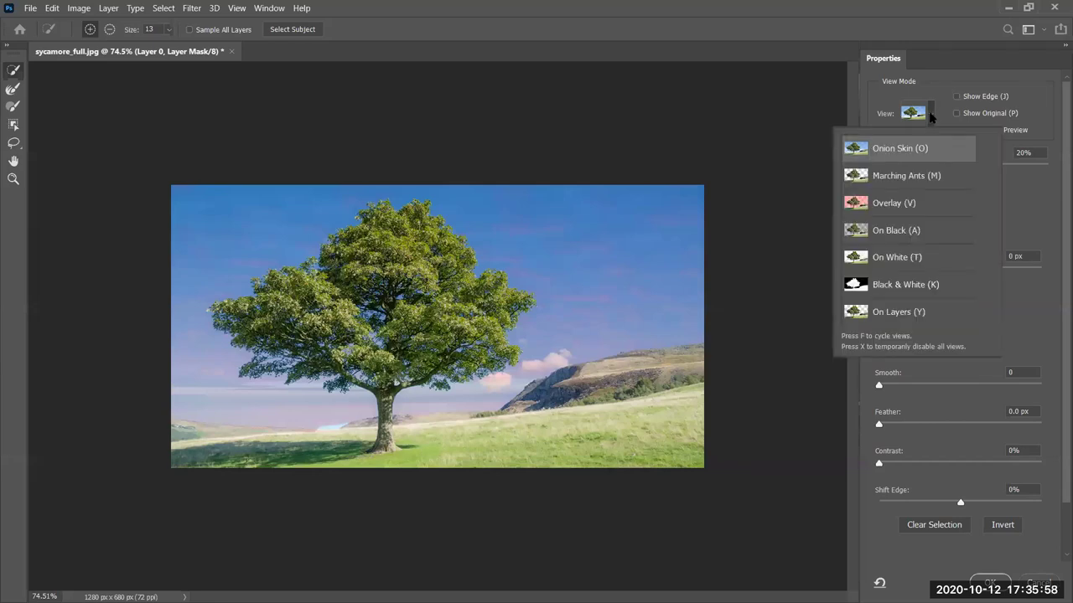
{"action": "left_click", "coordinate": [915, 206]}
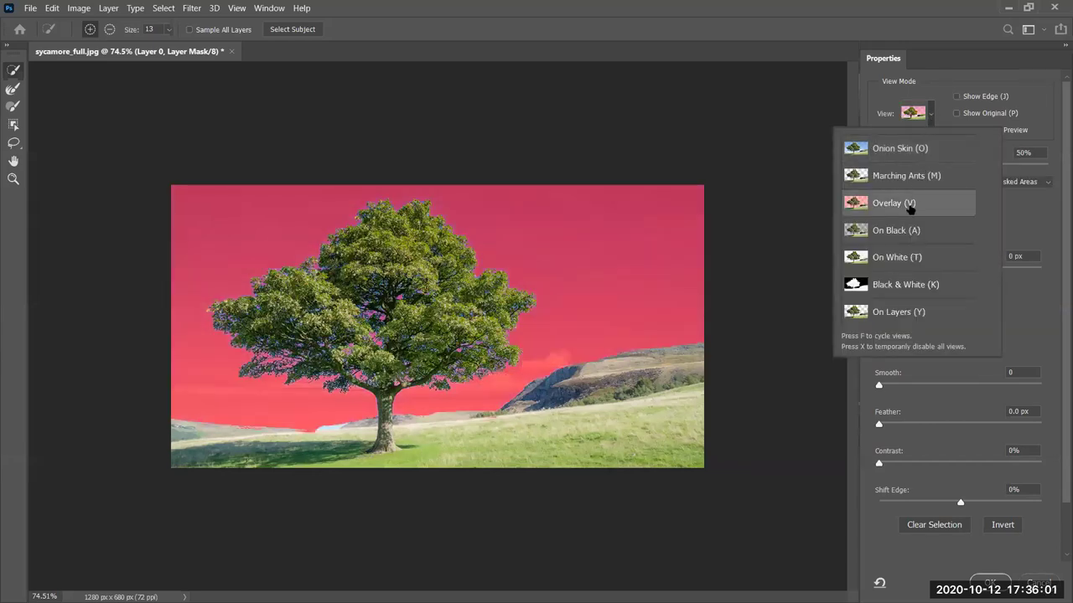
{"action": "scroll", "coordinate": [384, 284], "scroll_direction": "up", "scroll_amount": 5, "text": "alt"}
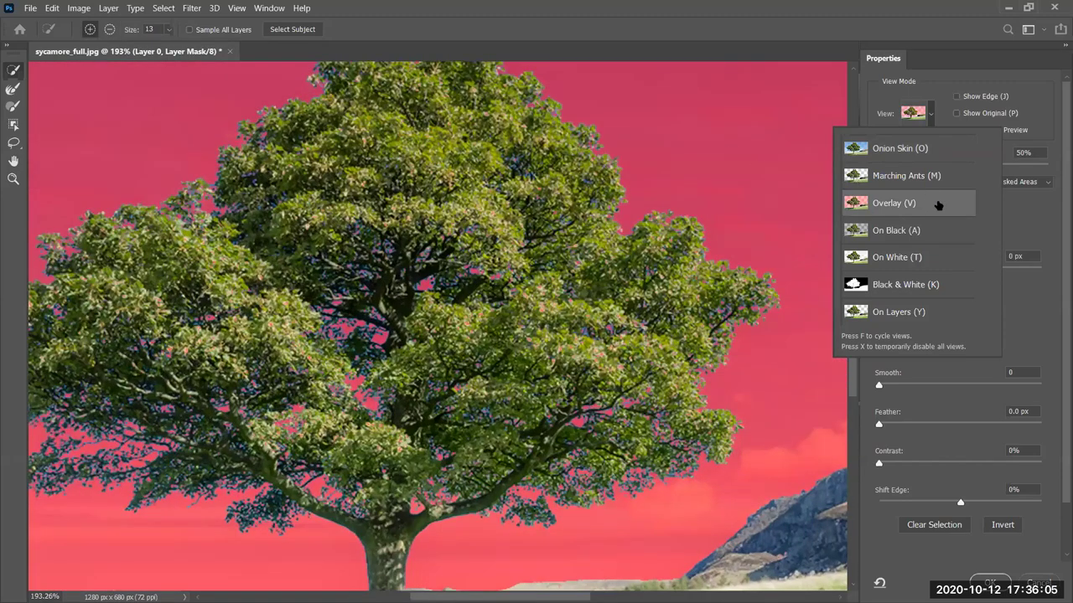
{"action": "left_click", "coordinate": [1046, 86]}
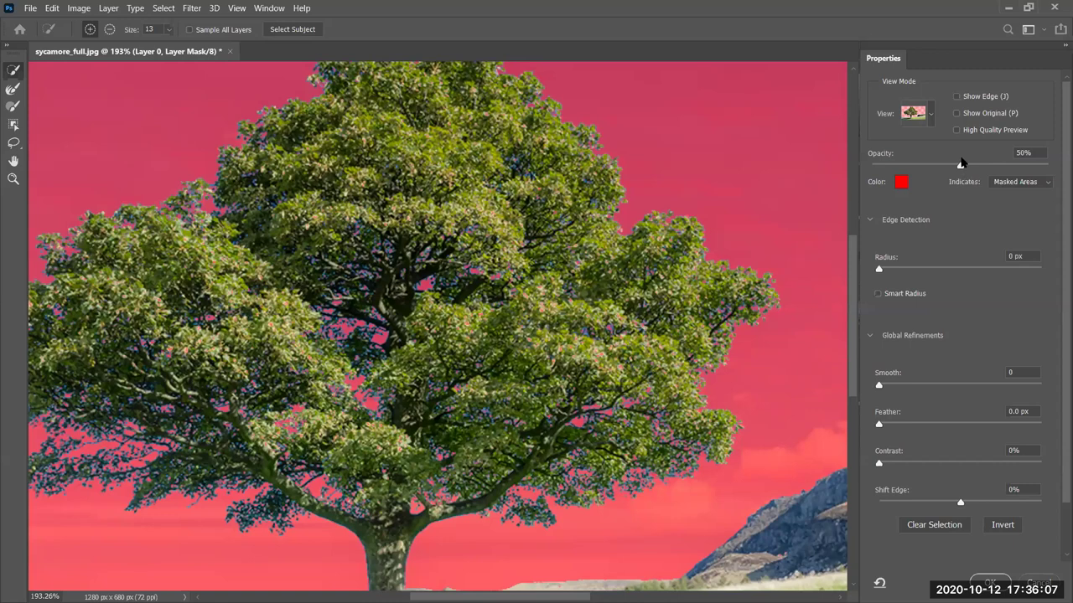
{"action": "left_click", "coordinate": [960, 166]}
Refine Layer 0's mask with an edge detection Radius of 1 px and Shift Edge of -41%, and check the tree edges against the sunset
{"action": "mouse_move", "coordinate": [878, 268]}
{"action": "left_mouse_down"}
{"action": "mouse_move", "coordinate": [902, 268]}
{"action": "mouse_move", "coordinate": [885, 272]}
{"action": "left_mouse_up"}
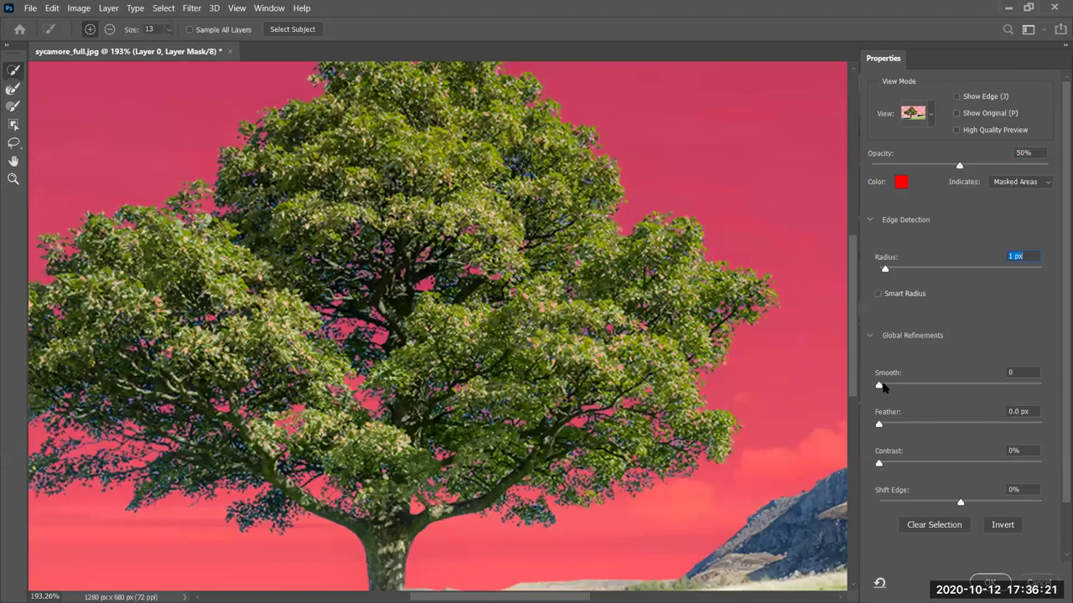
{"action": "left_click_drag", "start_coordinate": [878, 423], "coordinate": [888, 479]}
{"action": "scroll", "coordinate": [941, 414], "scroll_direction": "down", "scroll_amount": 3}
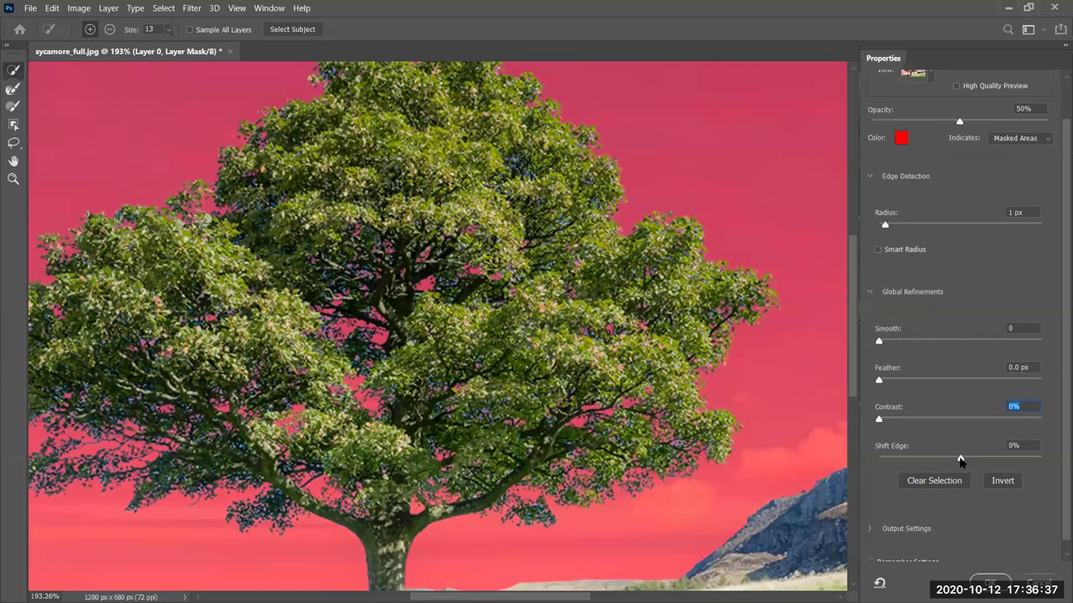
{"action": "left_click_drag", "start_coordinate": [960, 461], "coordinate": [928, 475]}
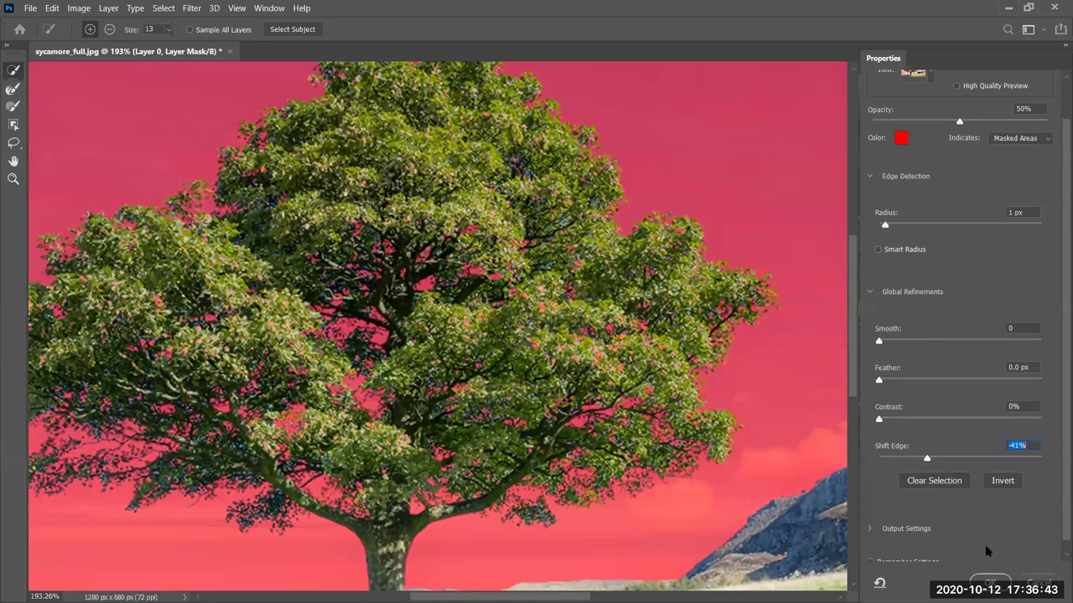
{"action": "scroll", "coordinate": [1010, 524], "scroll_direction": "down", "scroll_amount": 1}
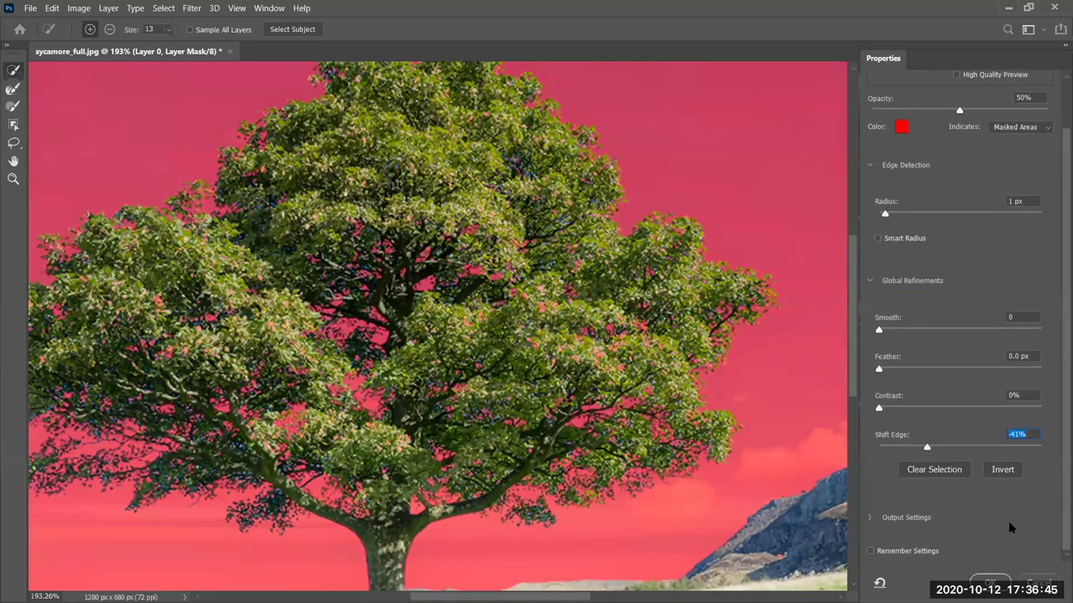
{"action": "left_click", "coordinate": [990, 583]}
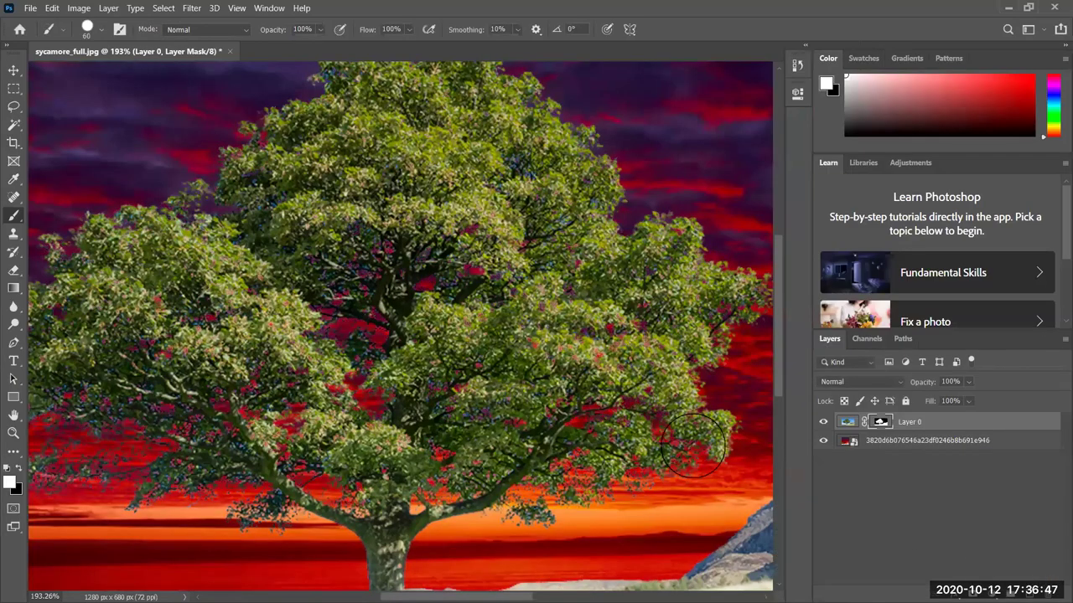
{"action": "scroll", "coordinate": [692, 444], "scroll_direction": "down", "scroll_amount": 5}
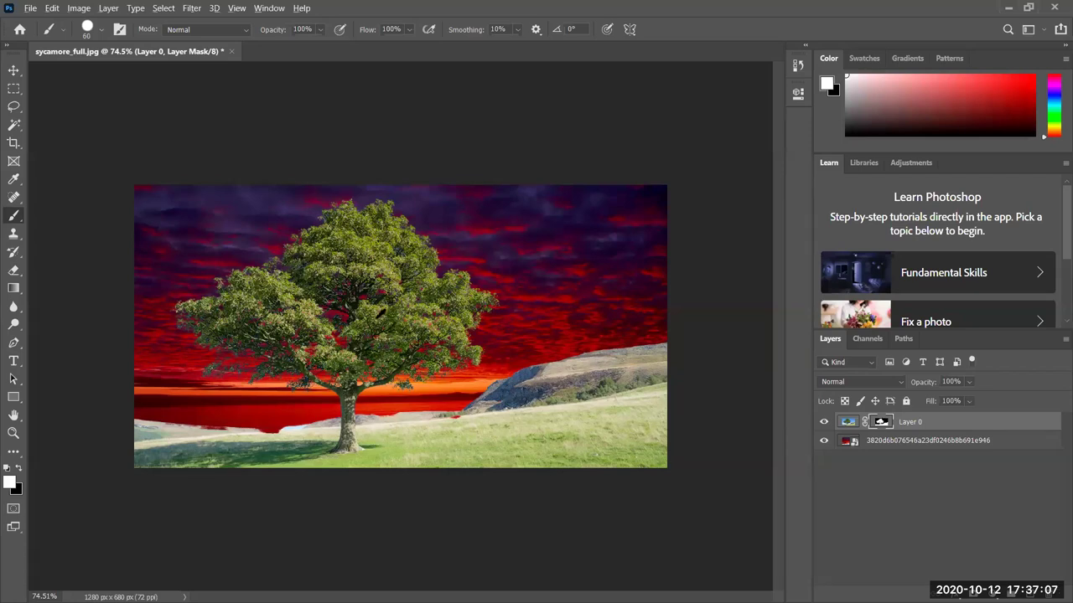
{"action": "scroll", "coordinate": [382, 313], "scroll_direction": "up", "scroll_amount": 5}
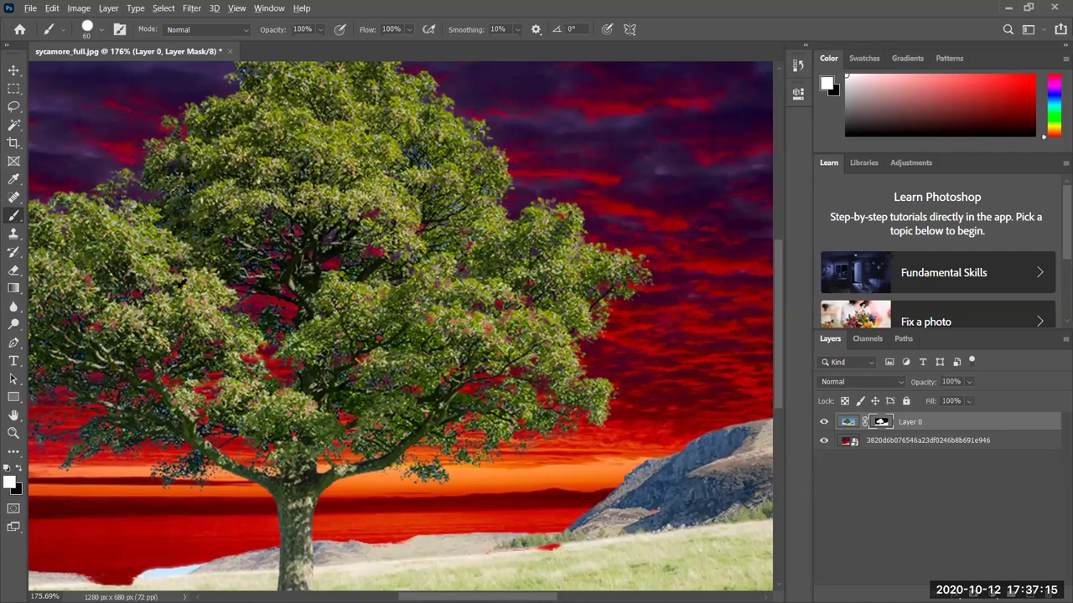
{"action": "scroll", "coordinate": [178, 287], "scroll_direction": "down", "scroll_amount": 4}
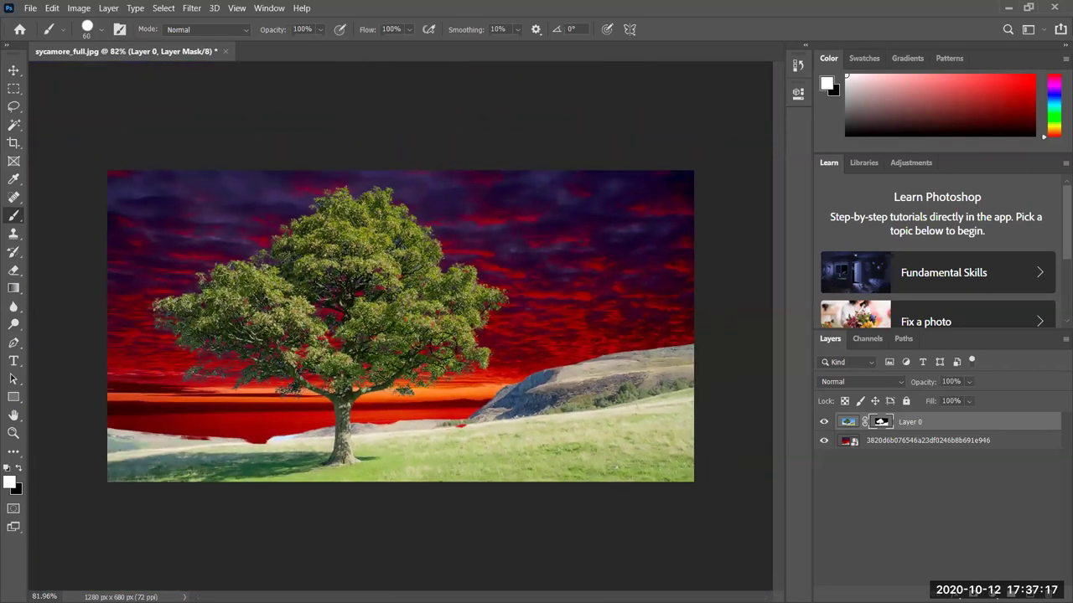